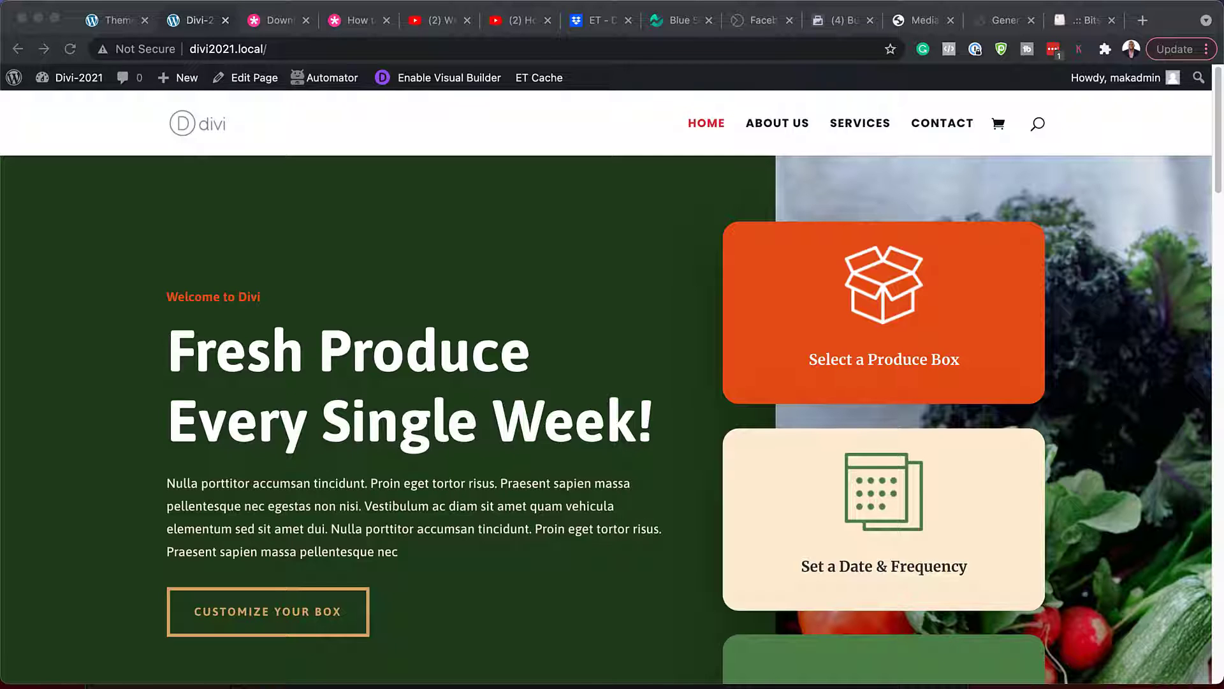
- Scroll the Produce Box homepage from hero to footer and back, then switch to the Theme Builder
scroll(606, 408, down, 15)
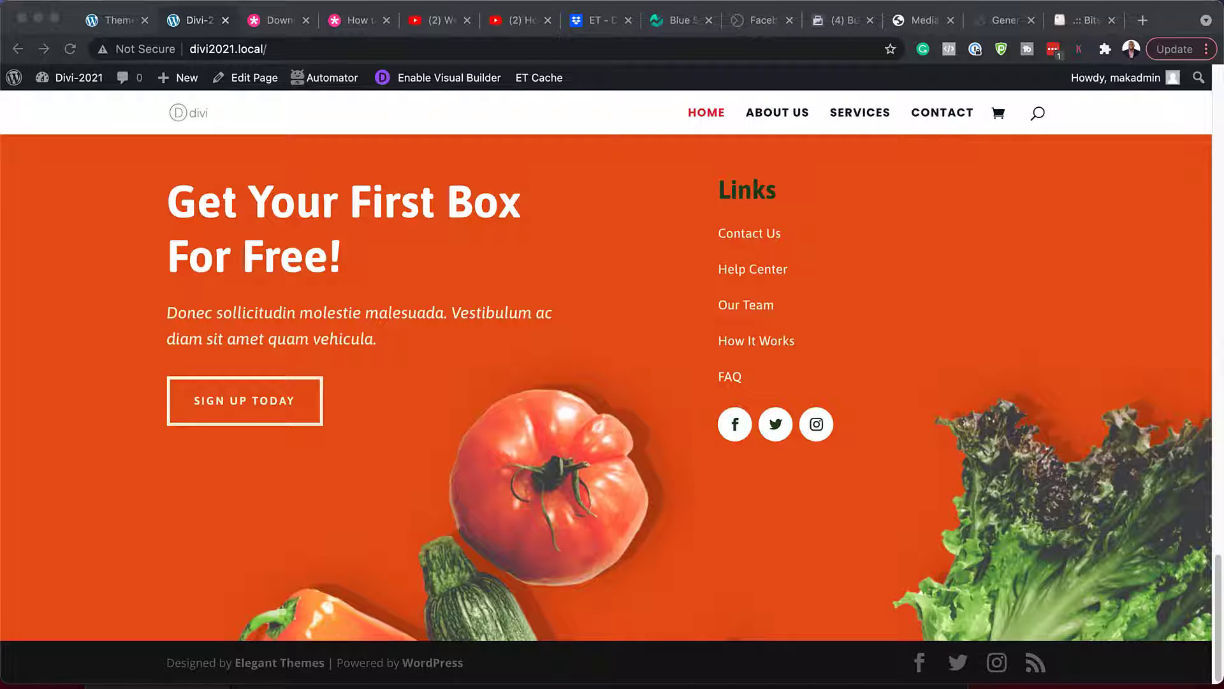
scroll(605, 408, up, 20)
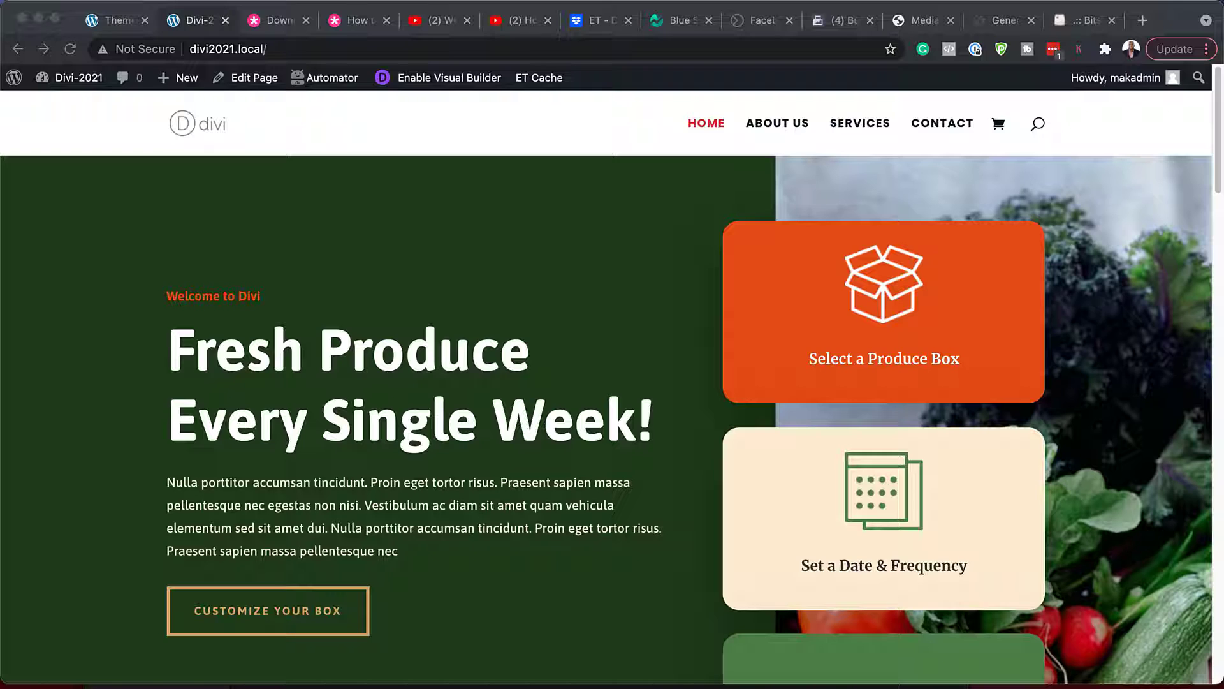
click(116, 22)
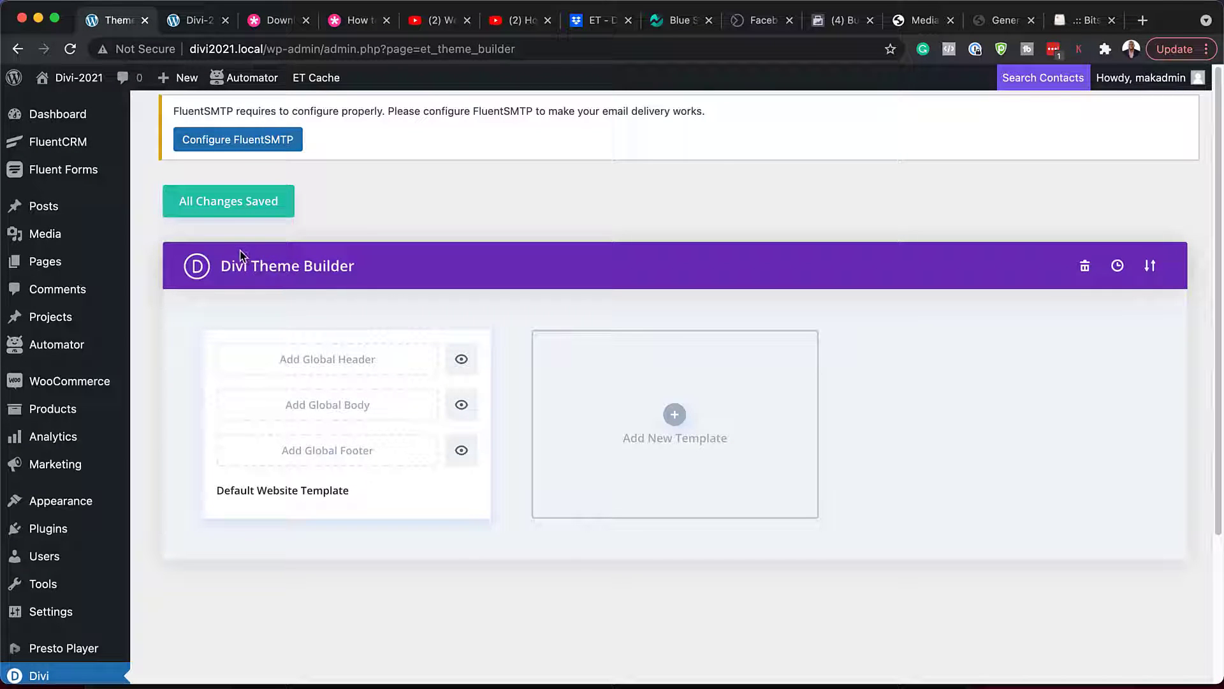
- Go to the free header and footer blog post and jump to its download sign-up form
click(277, 20)
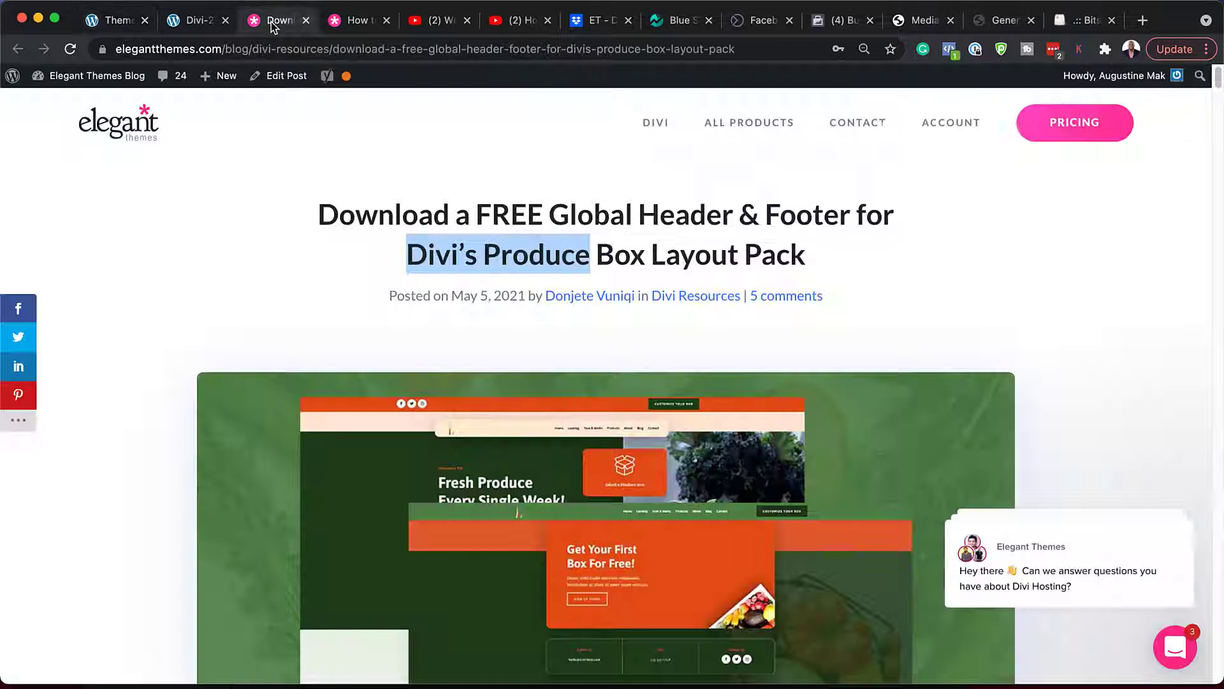
click(204, 254)
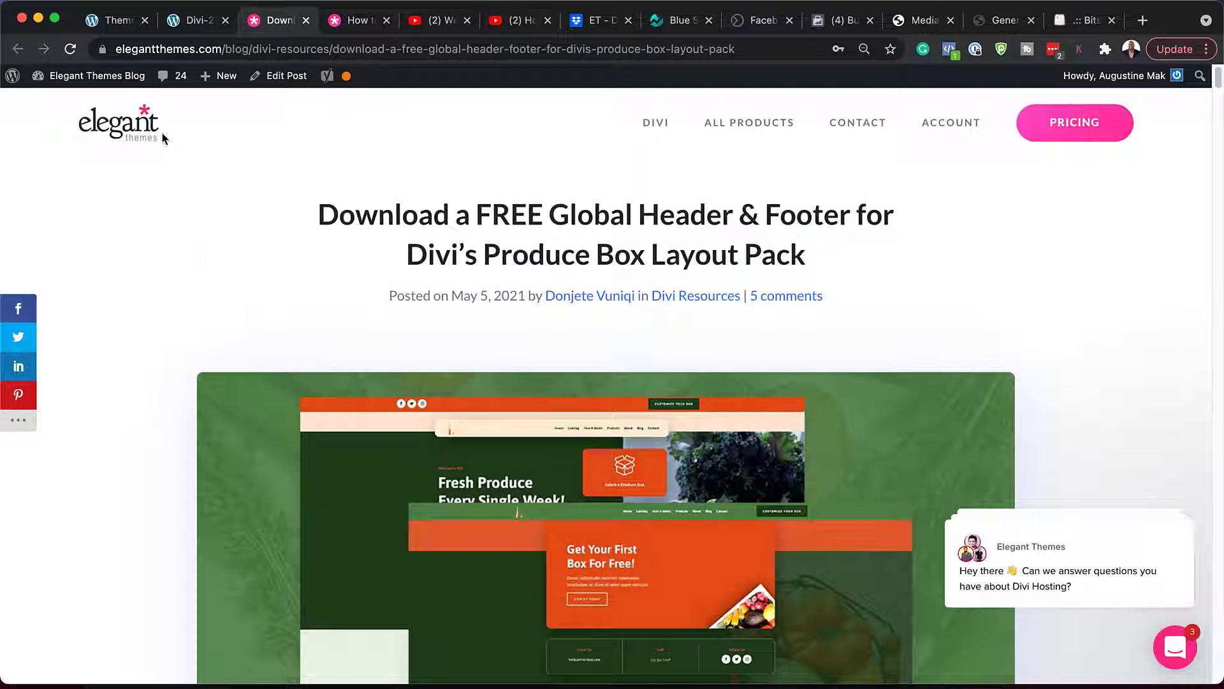
scroll(171, 380, down, 1)
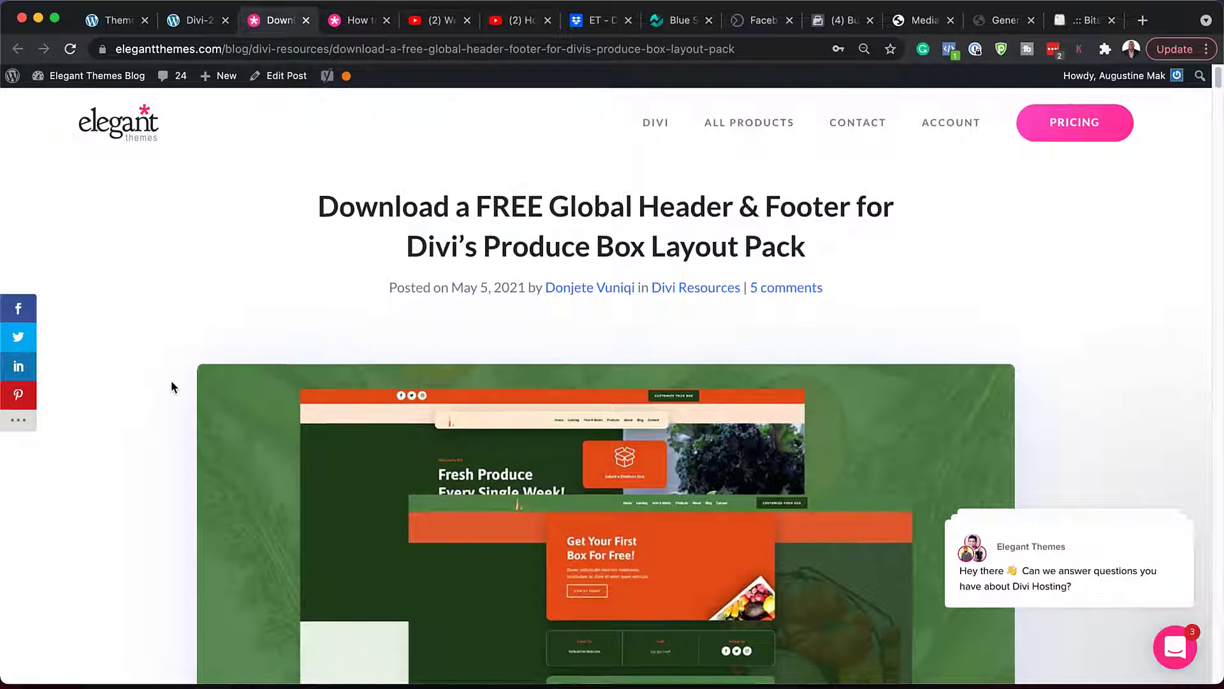
scroll(171, 381, down, 10)
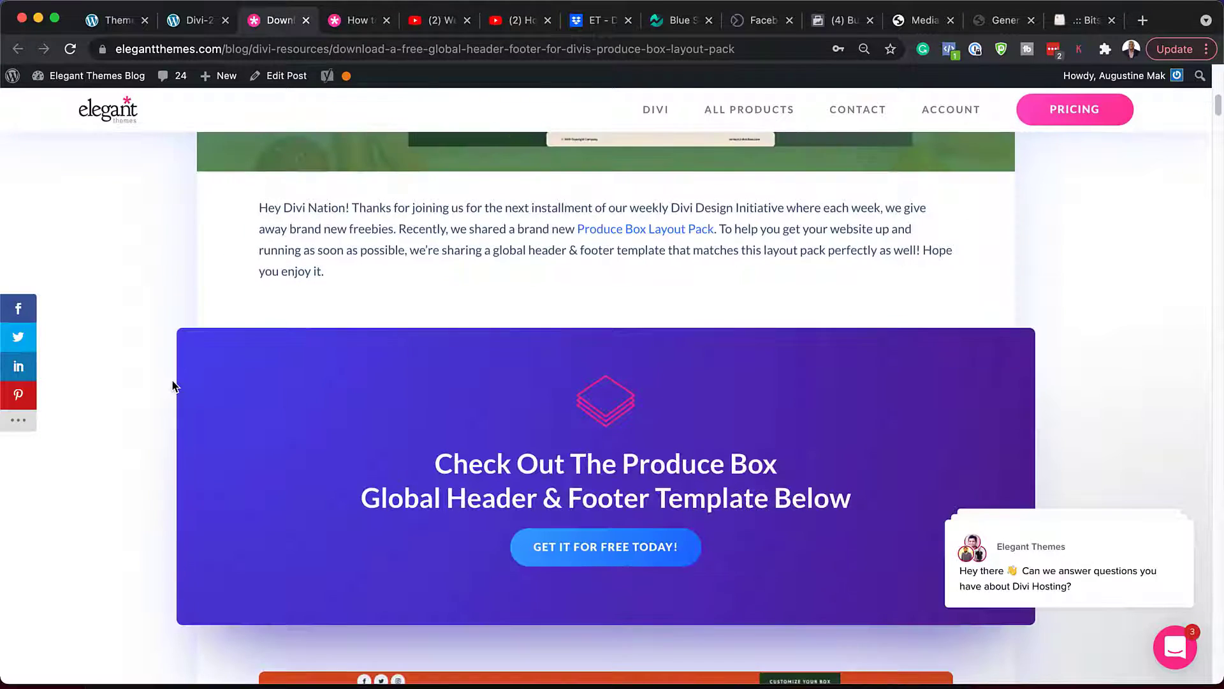
scroll(173, 385, down, 3)
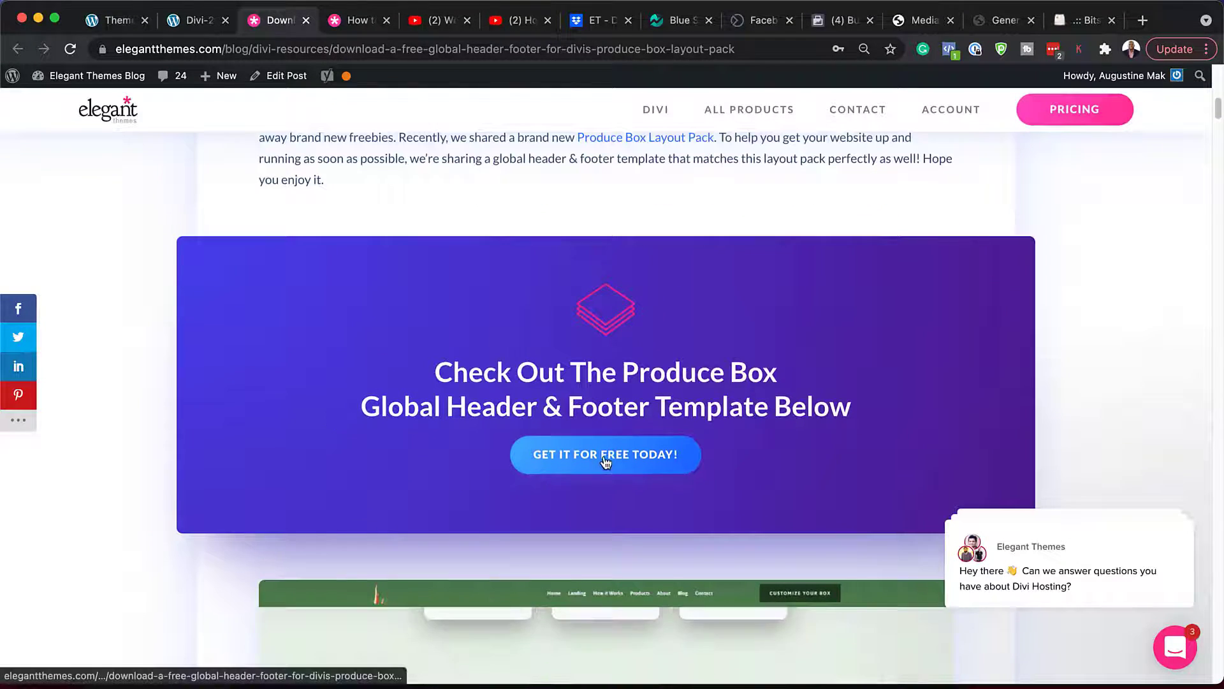
click(606, 461)
- Submit an e-mail address and download the Produce Box header-footer template zip
click(589, 476)
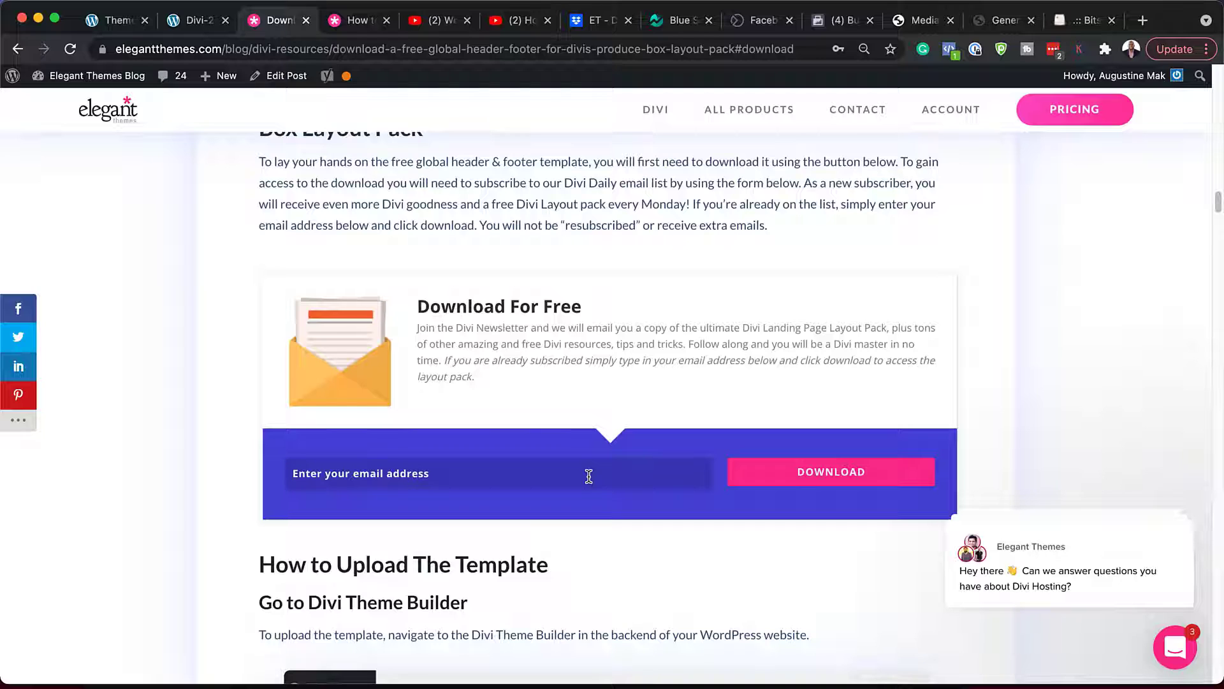
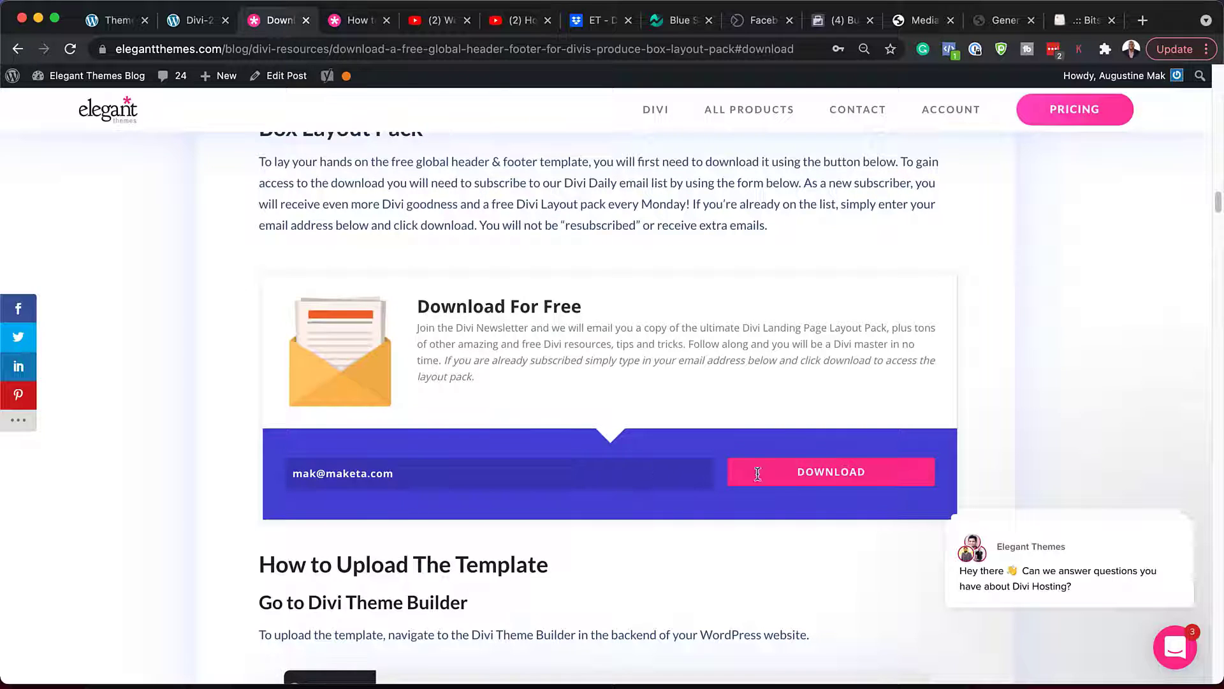
click(789, 482)
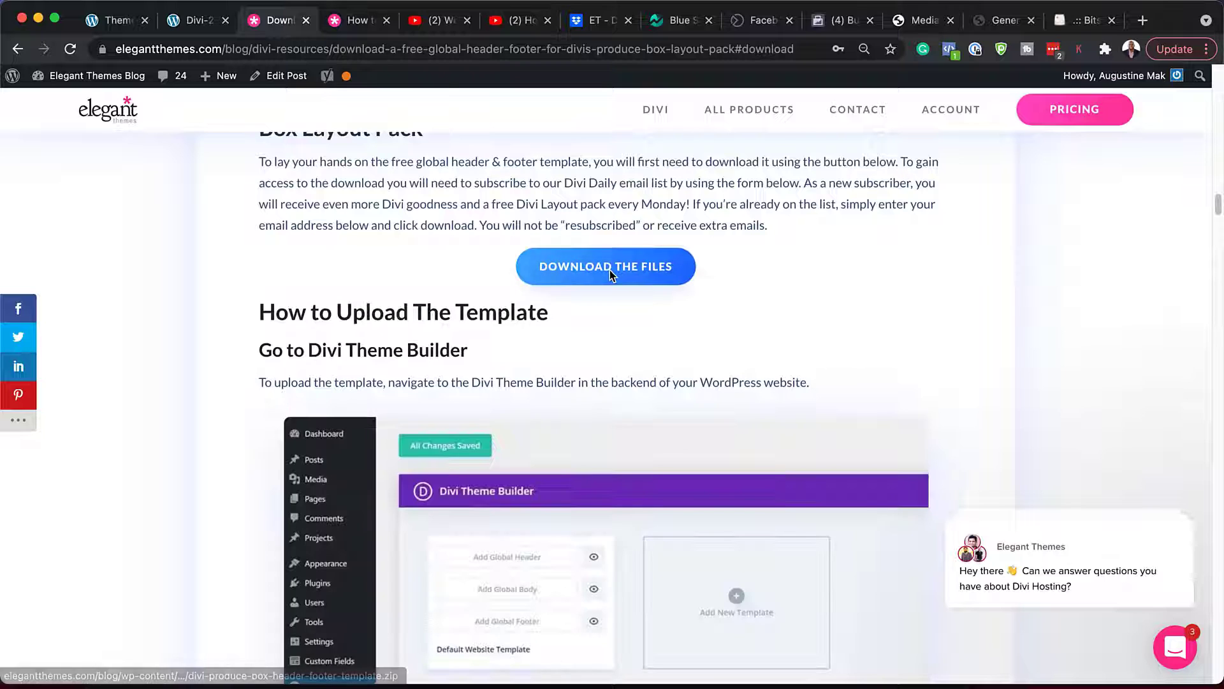
click(609, 270)
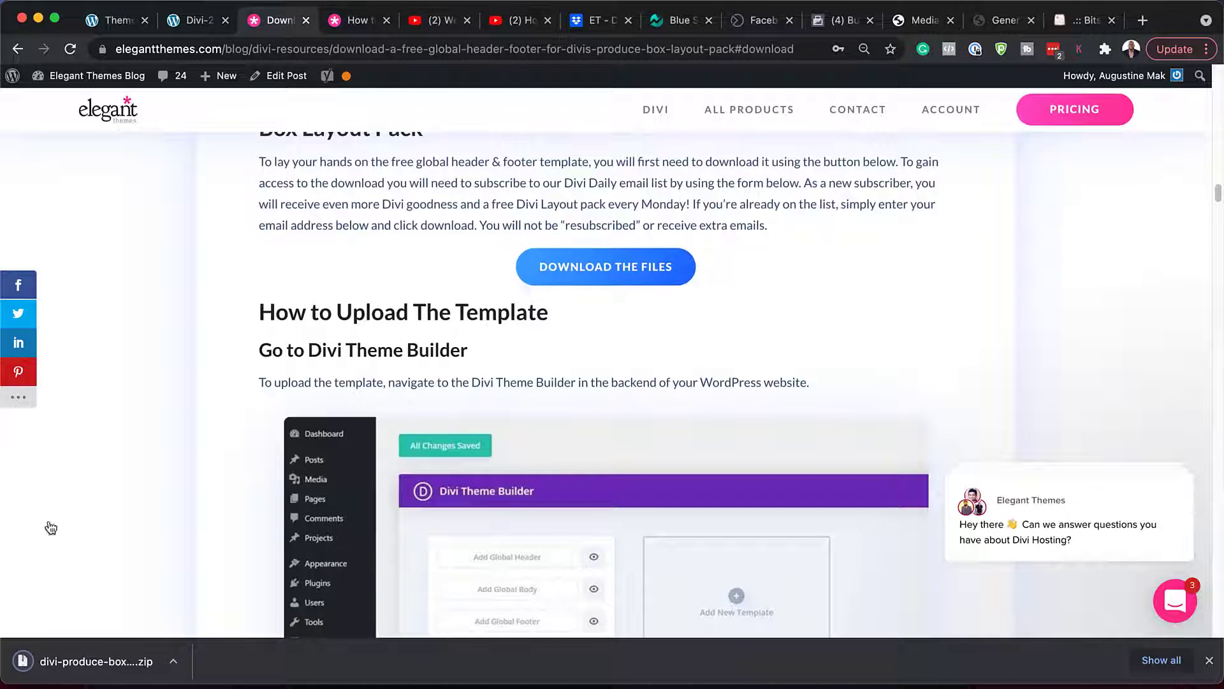
click(173, 663)
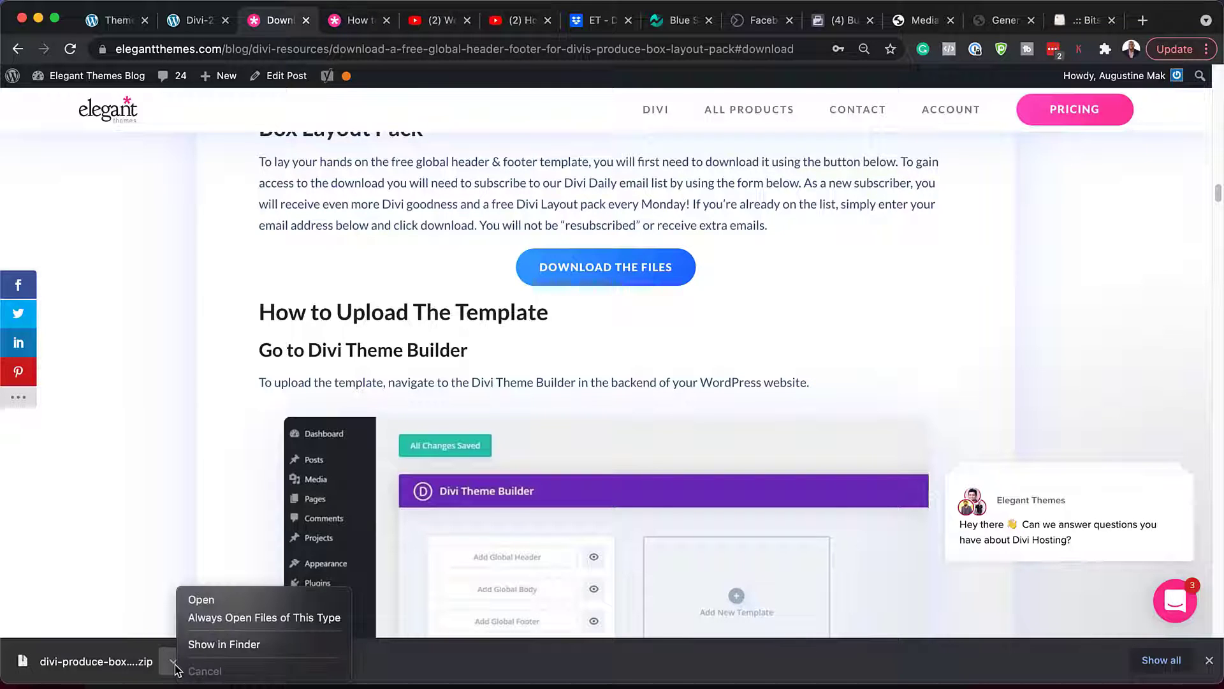
- Show the download in Finder, open the divi-produce-box-header-footer-template folder, and move the window aside
click(223, 644)
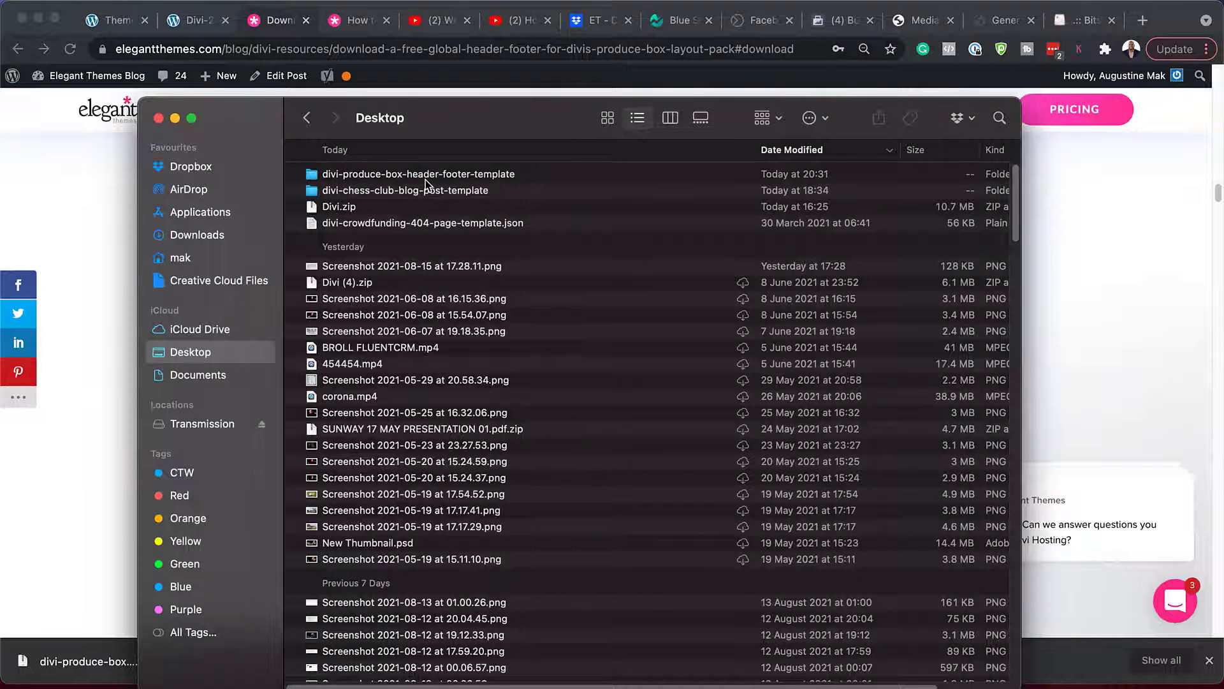
double_click(510, 175)
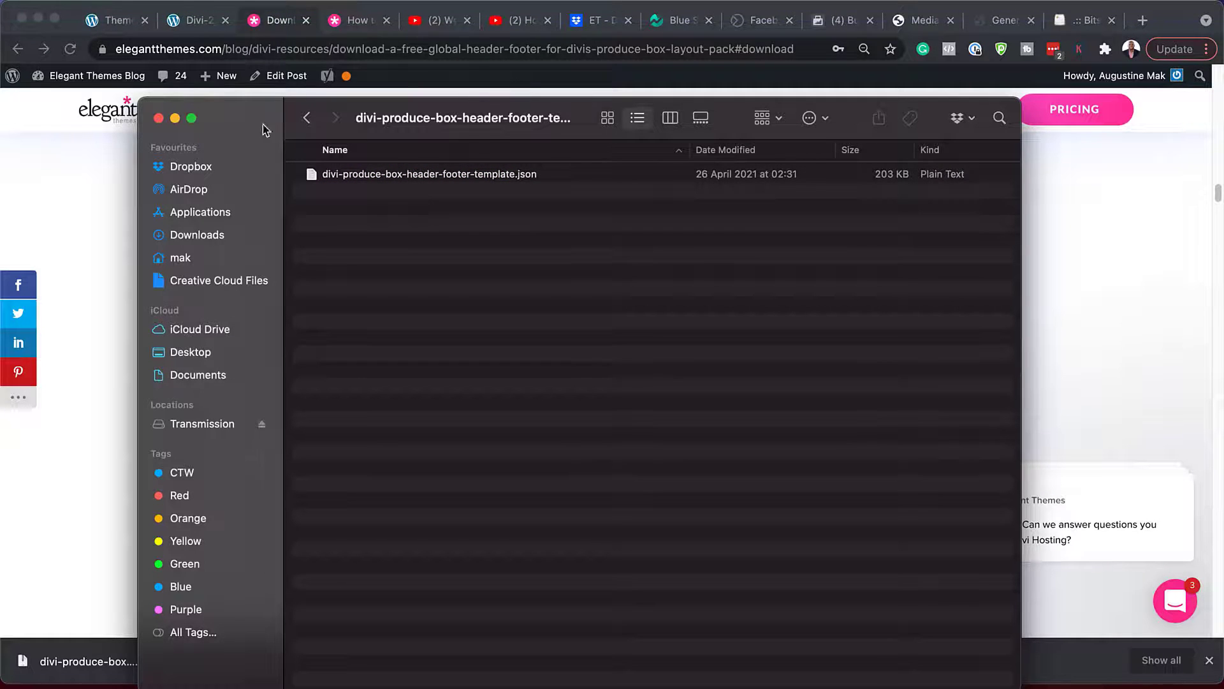
drag(257, 120, 236, 687)
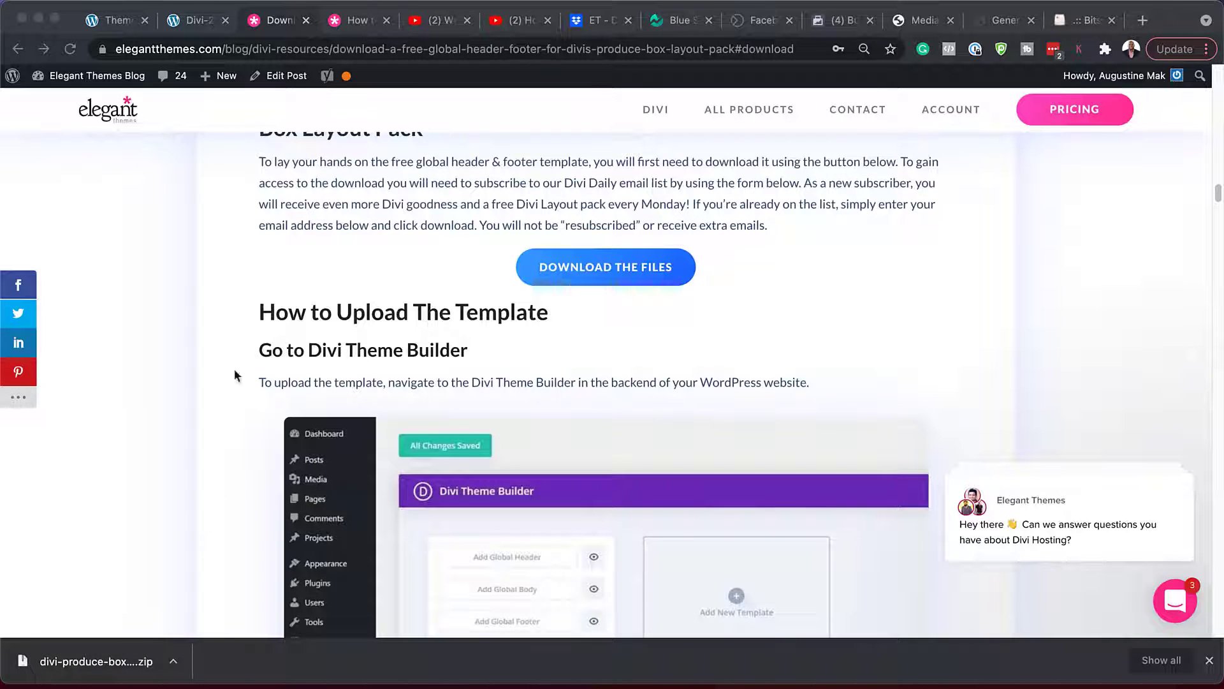
- Navigate from the WordPress dashboard to the Divi Theme Builder page
click(112, 22)
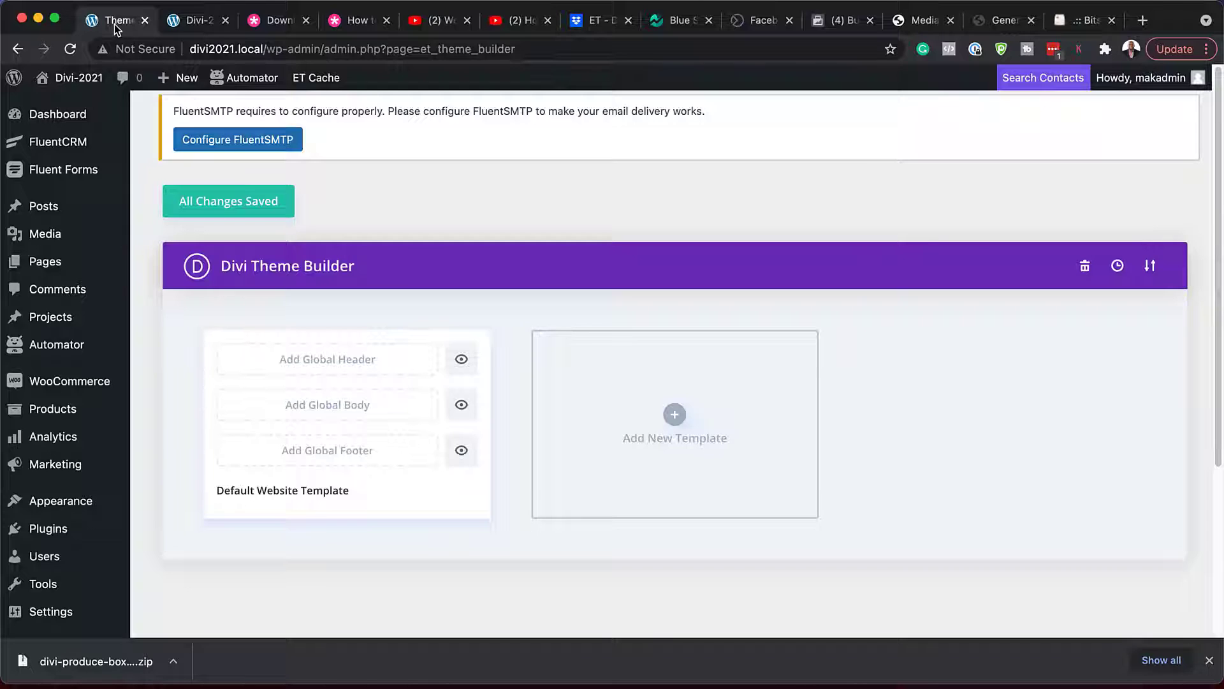
click(75, 119)
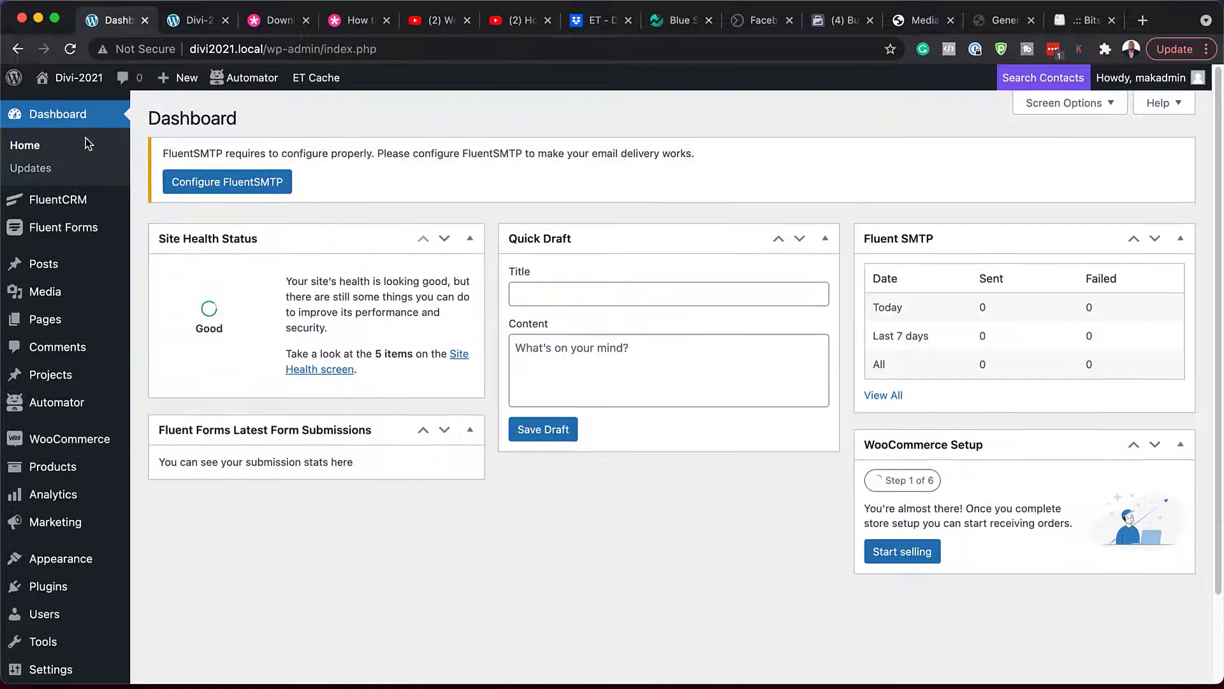
scroll(38, 338, down, 3)
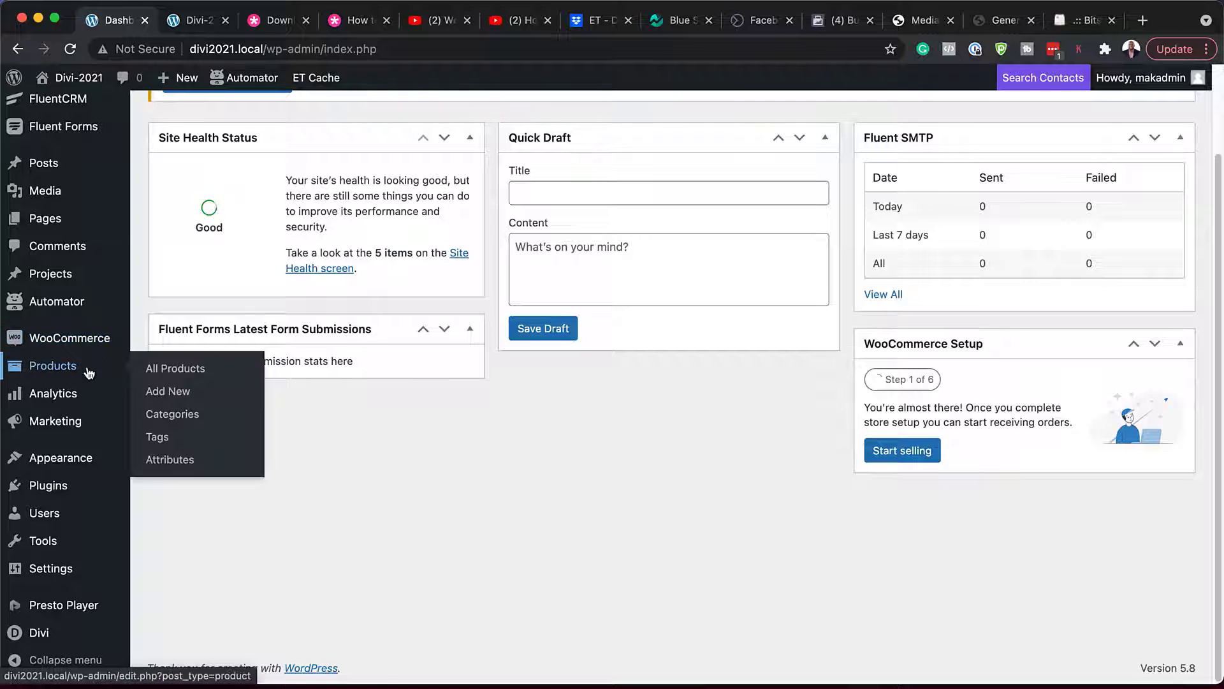
mouse_move(28, 632)
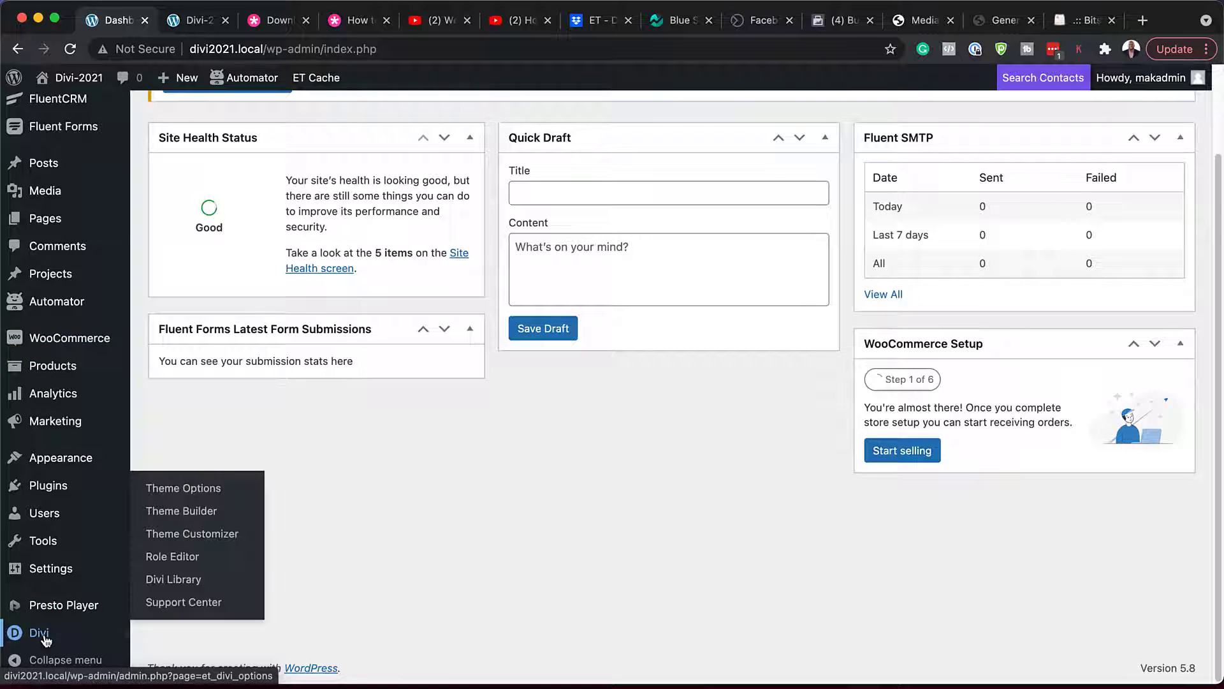
click(192, 512)
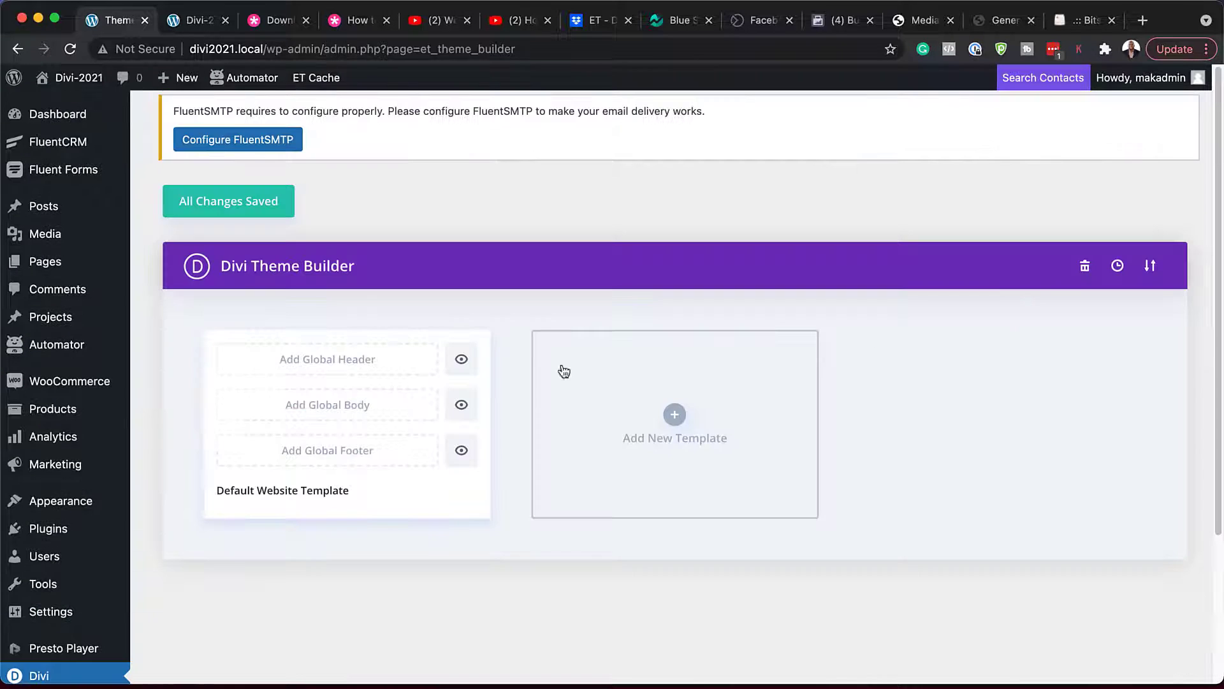
- Import divi-produce-box-header-footer-template.json through the Portability Import option
click(1151, 268)
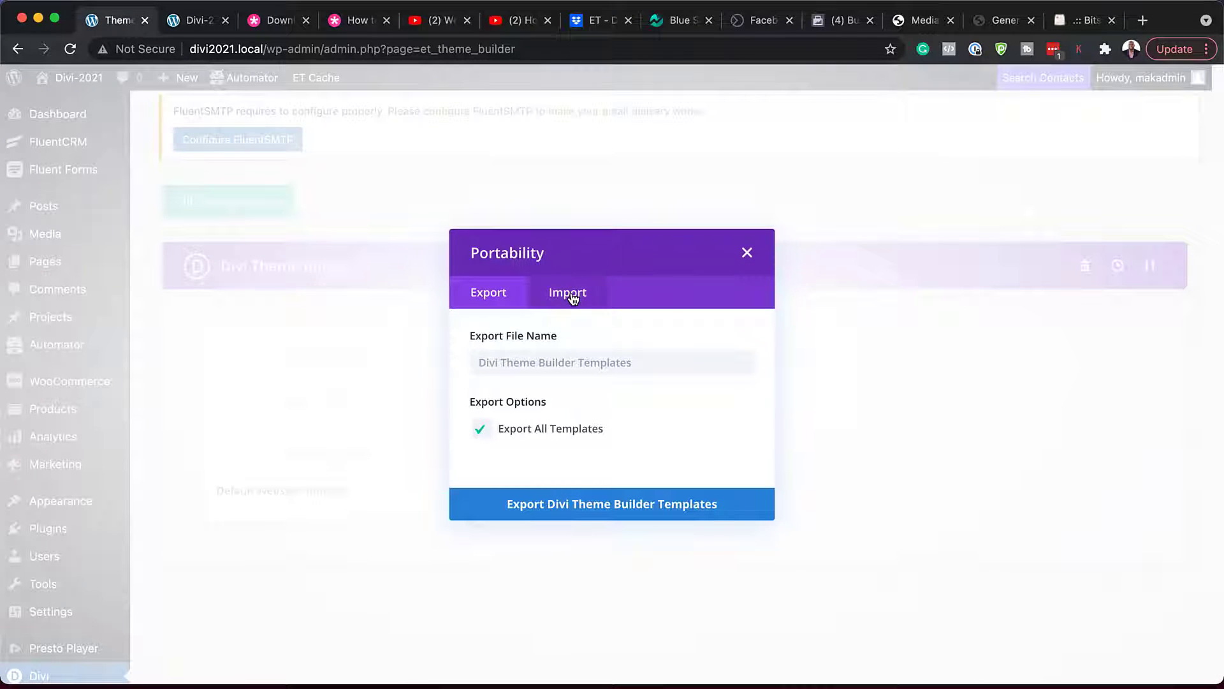
click(566, 292)
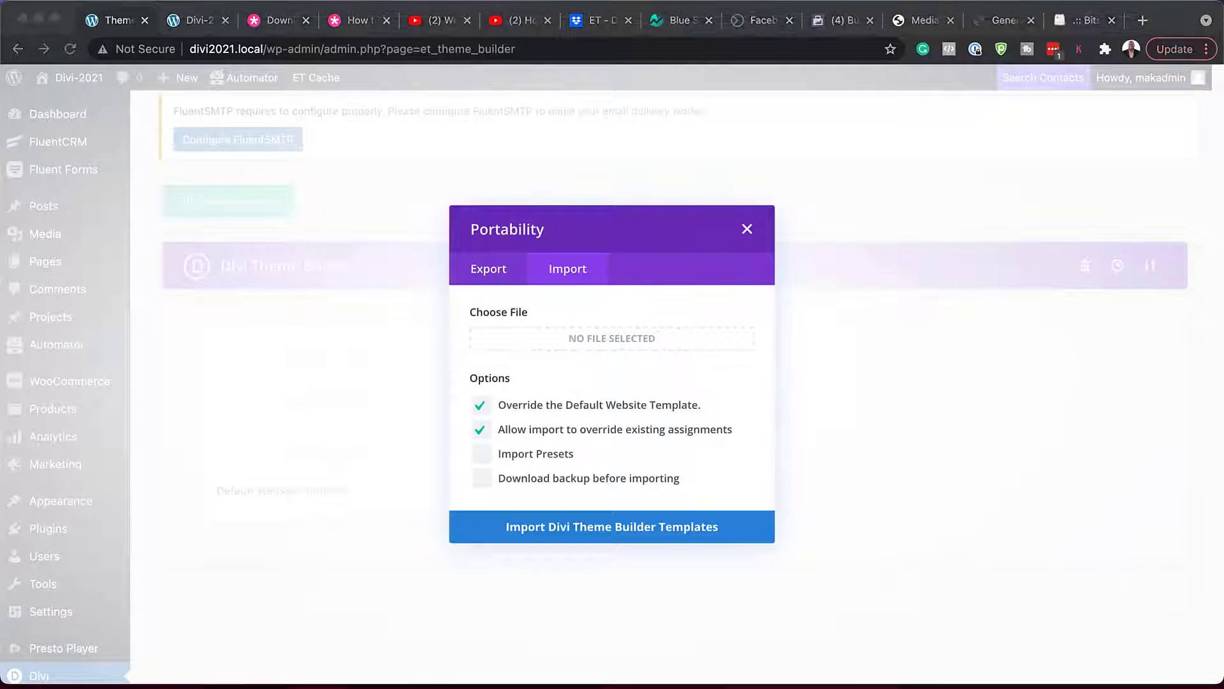
drag(0, 331, 156, 457)
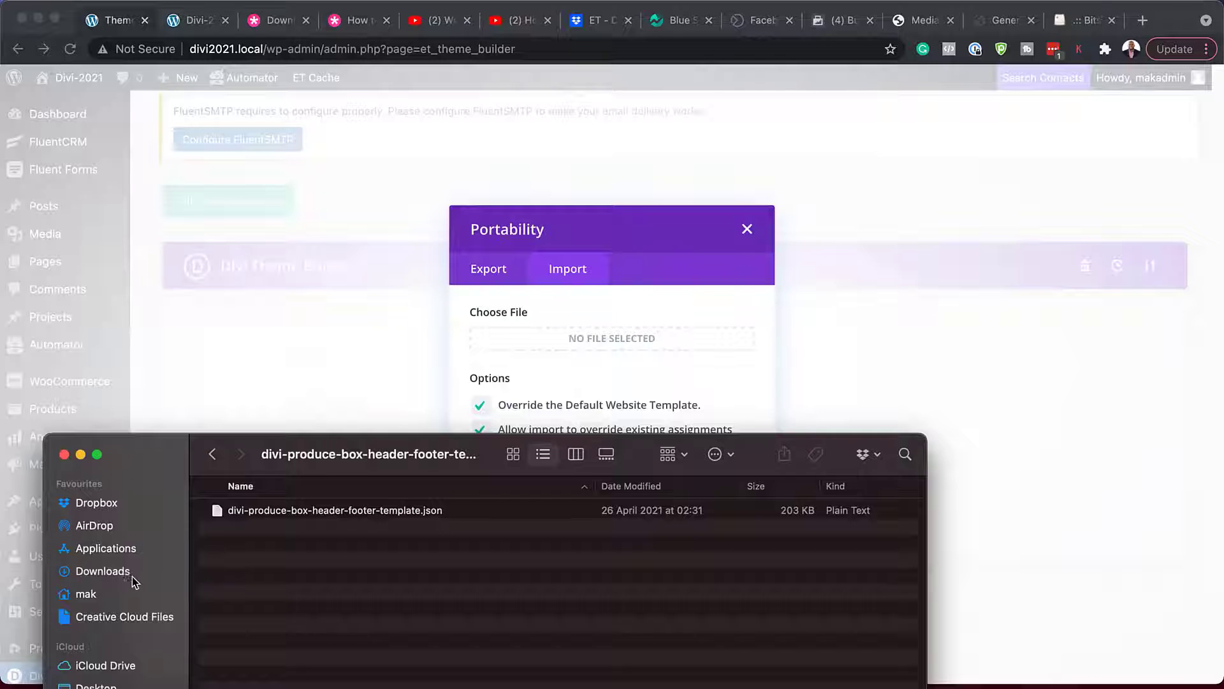
drag(217, 515, 549, 342)
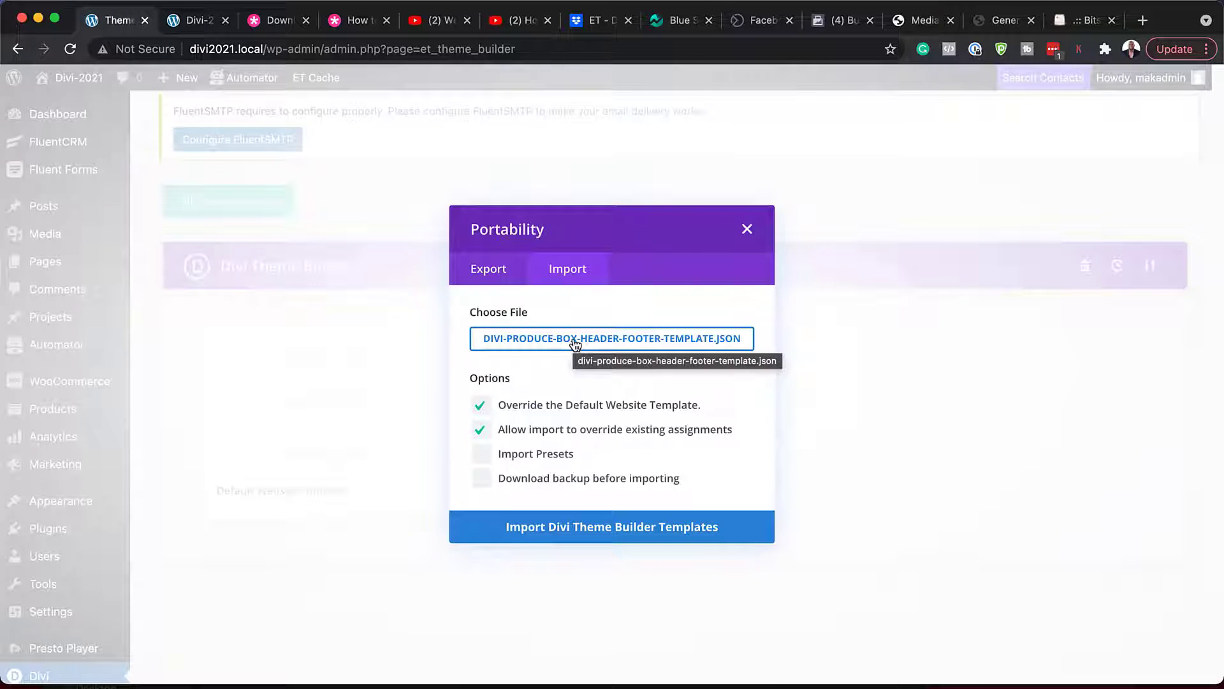
click(535, 533)
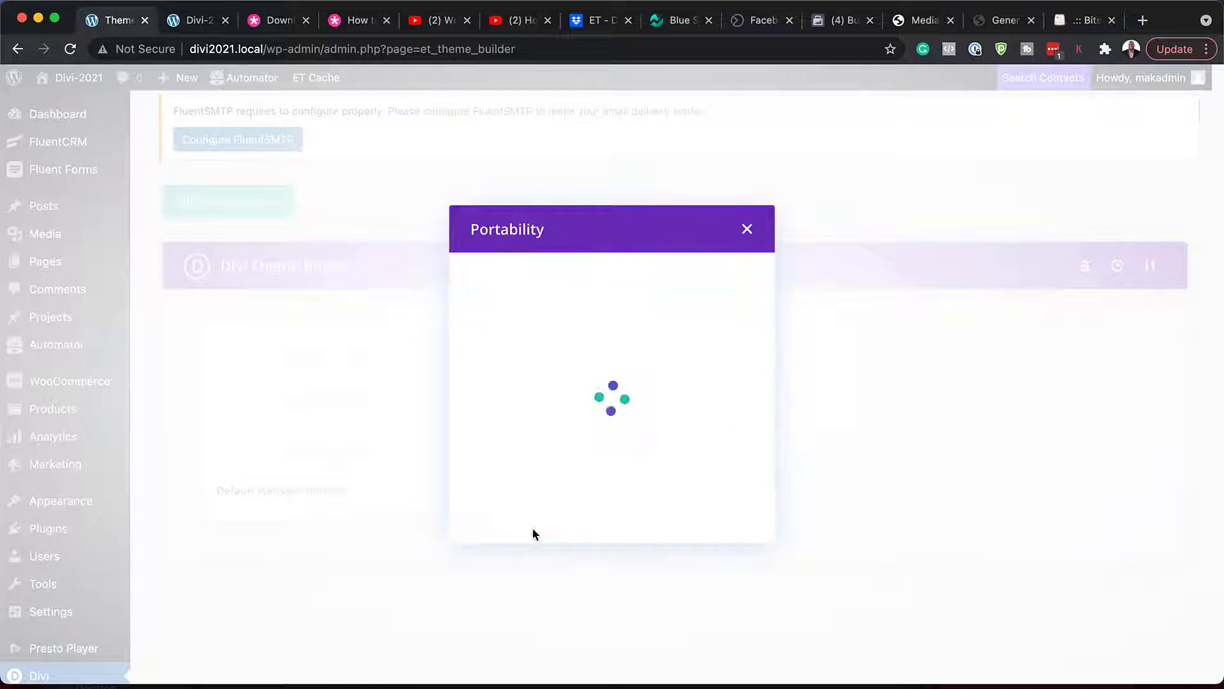
click(197, 22)
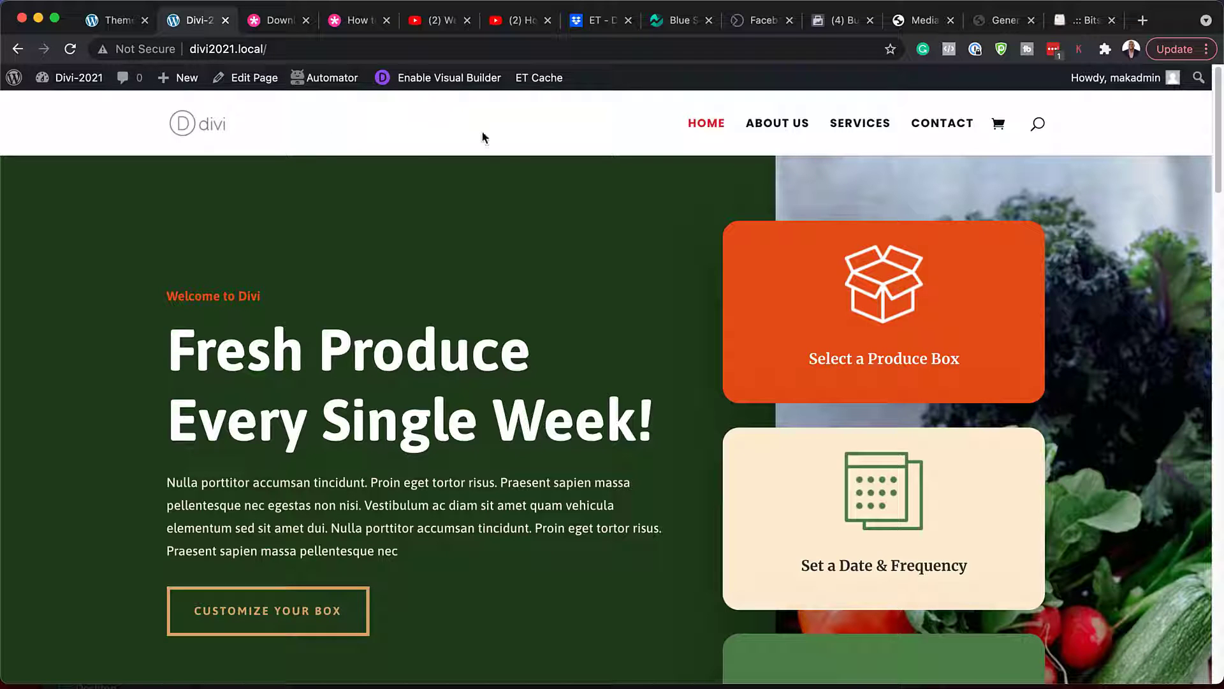
- Save the Theme Builder with the imported Global Header and Global Footer
scroll(619, 454, down, 20)
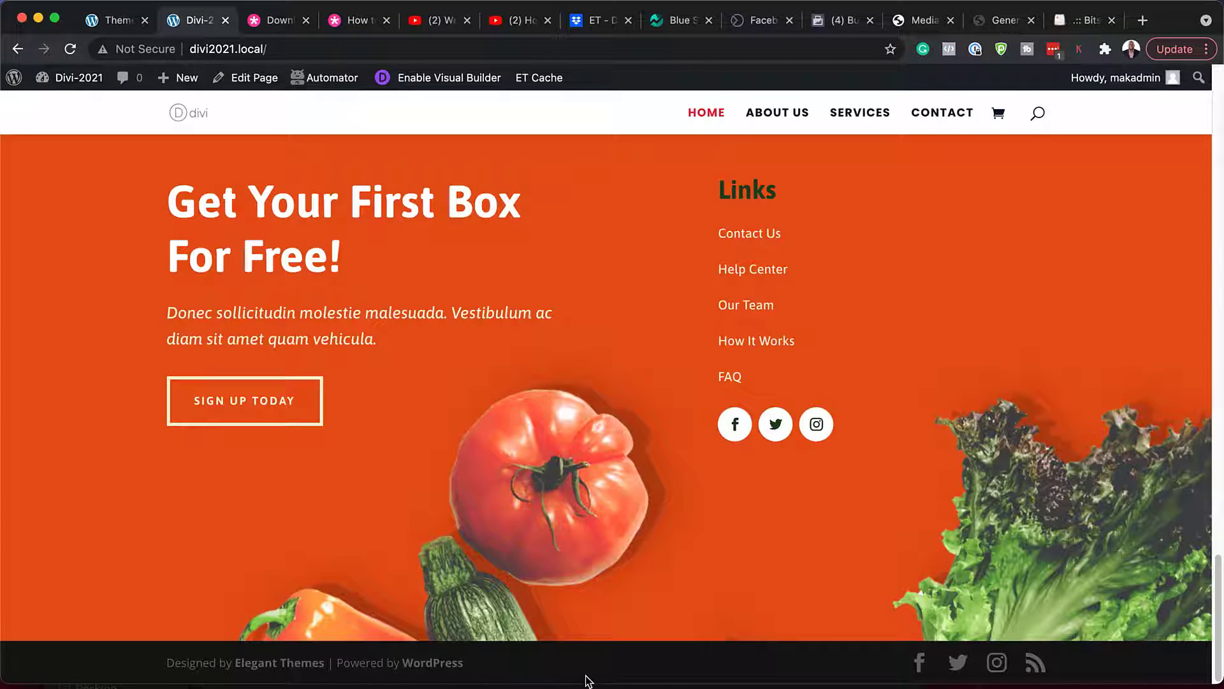
click(118, 22)
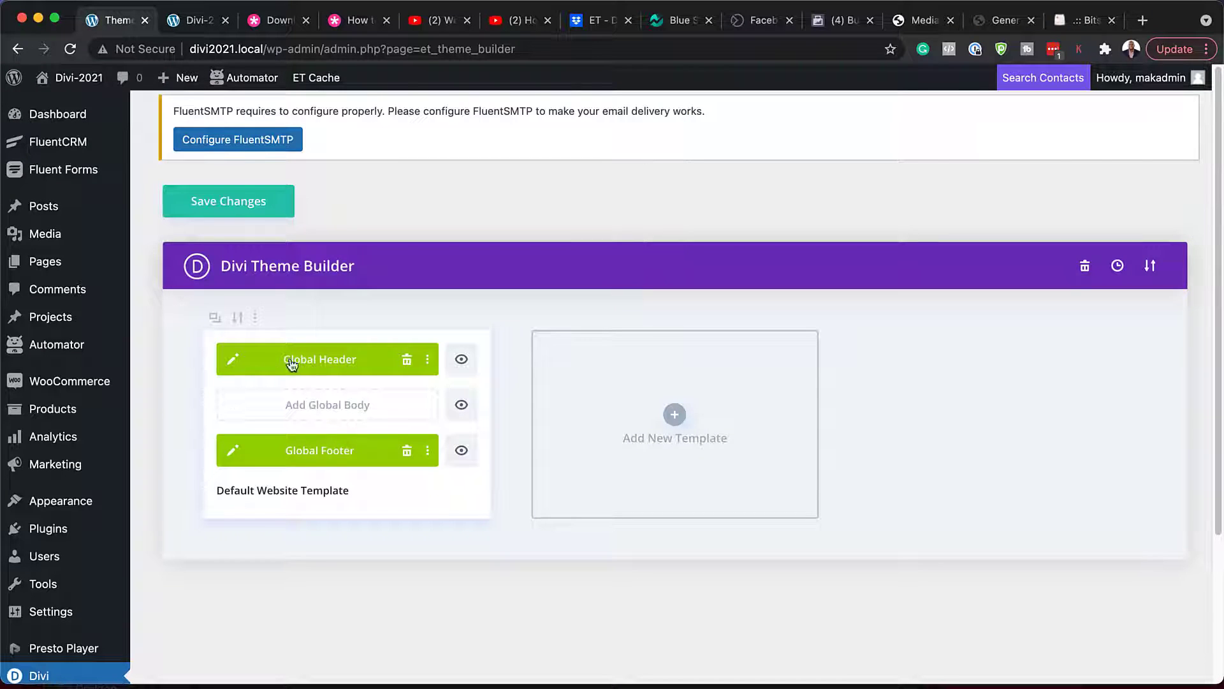
click(255, 202)
- Reload the live homepage and scroll to the footer to preview the new header and footer
click(191, 20)
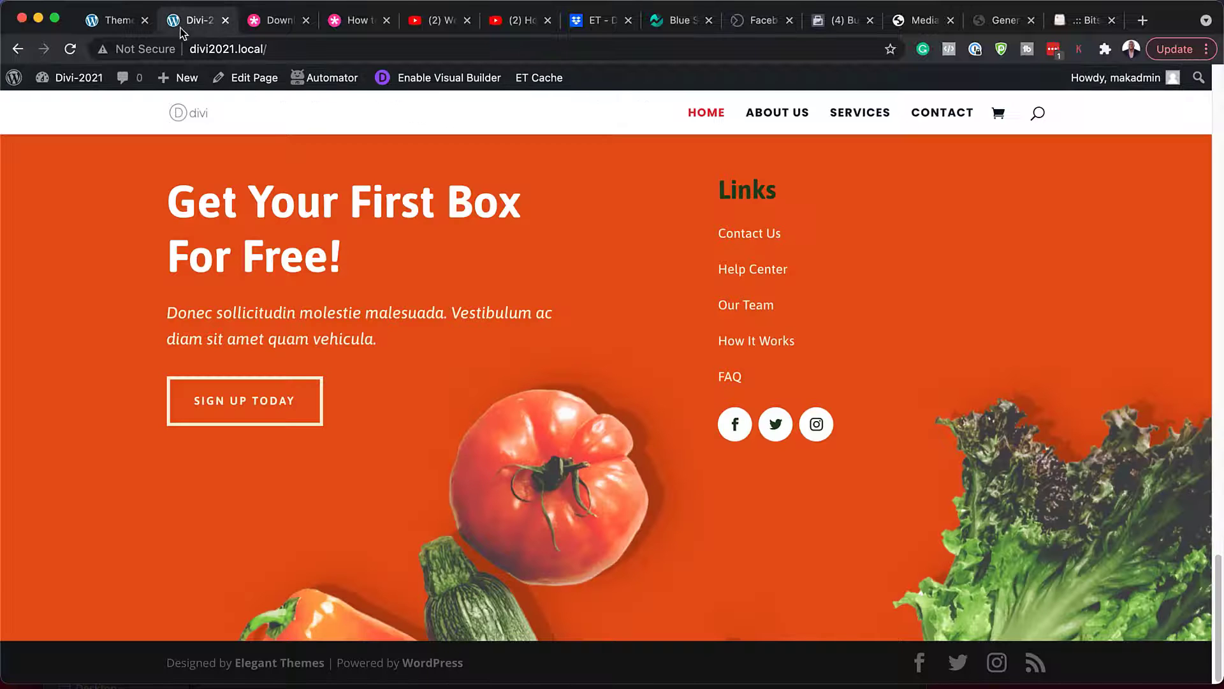
click(71, 50)
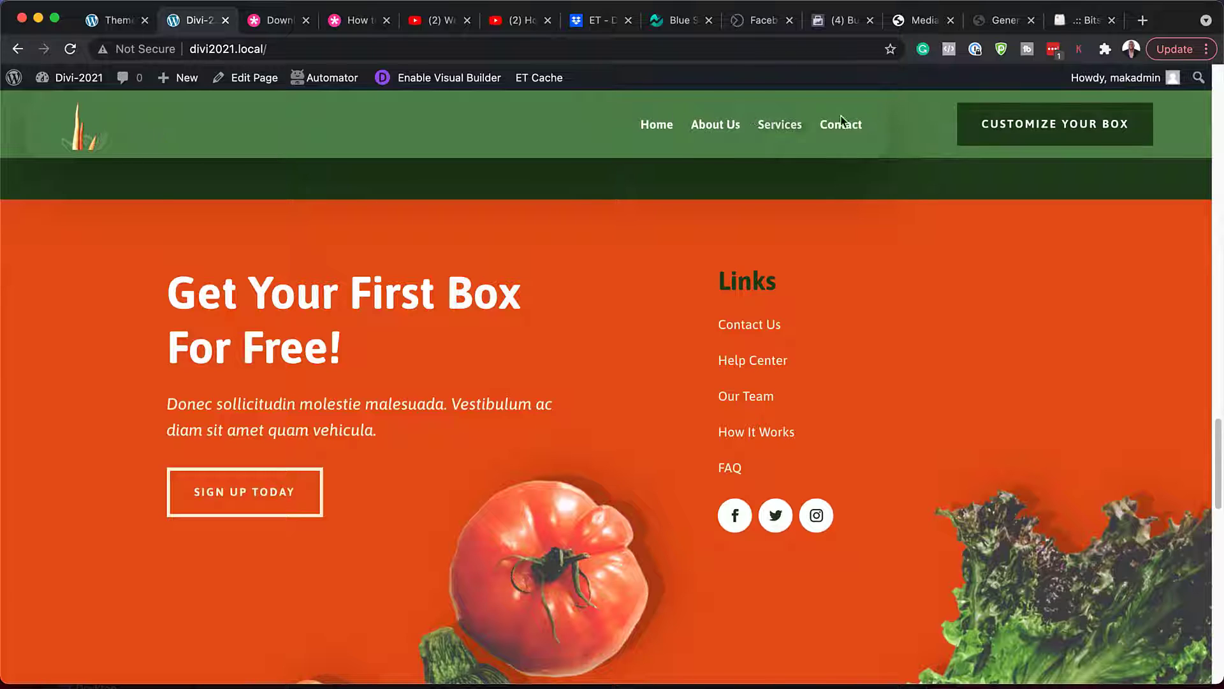
scroll(531, 406, down, 5)
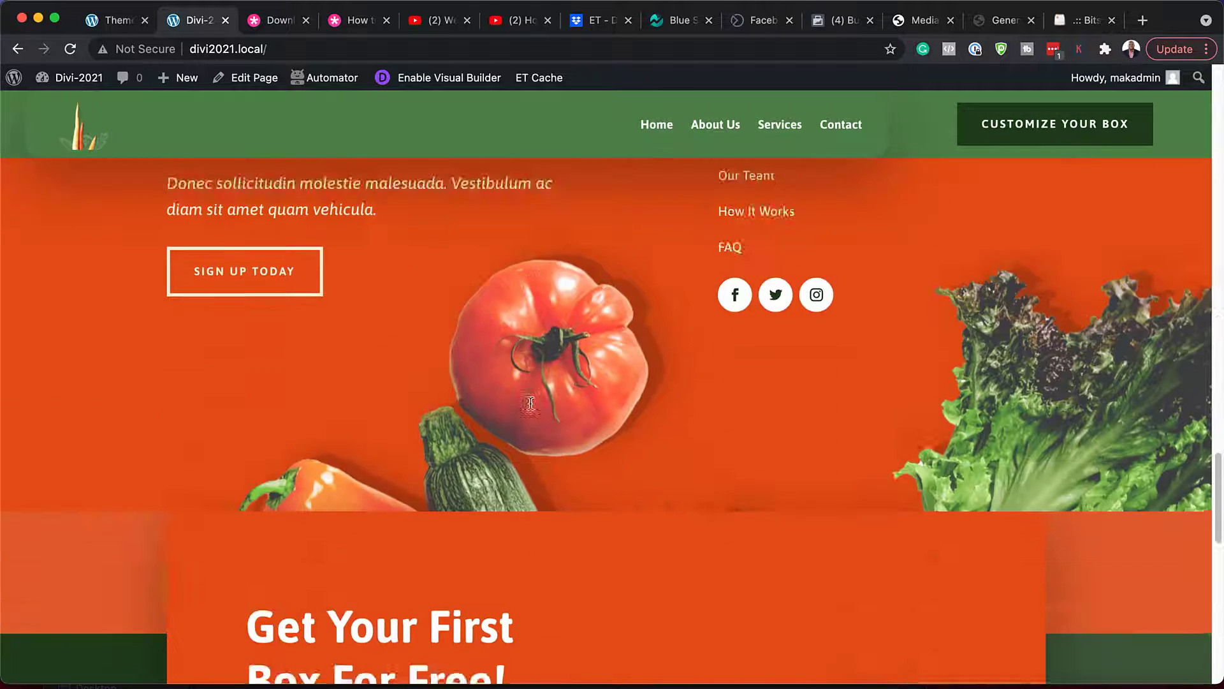
scroll(451, 363, down, 6)
scroll(574, 434, down, 4)
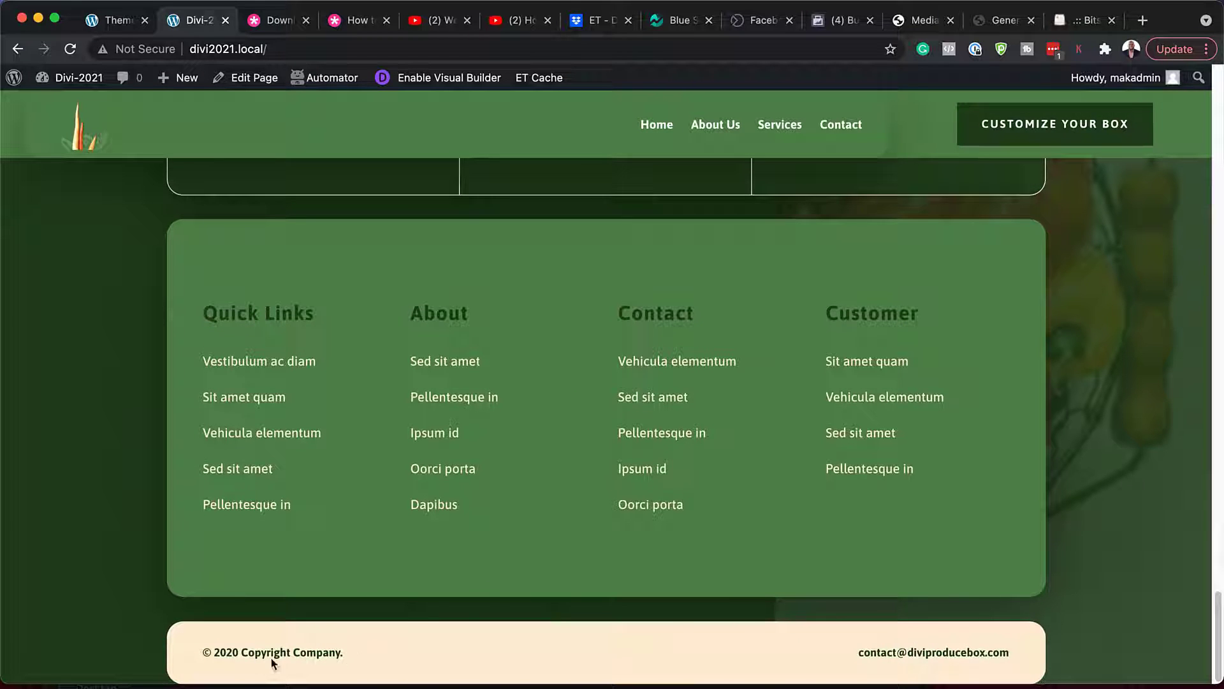
scroll(445, 547, up, 5)
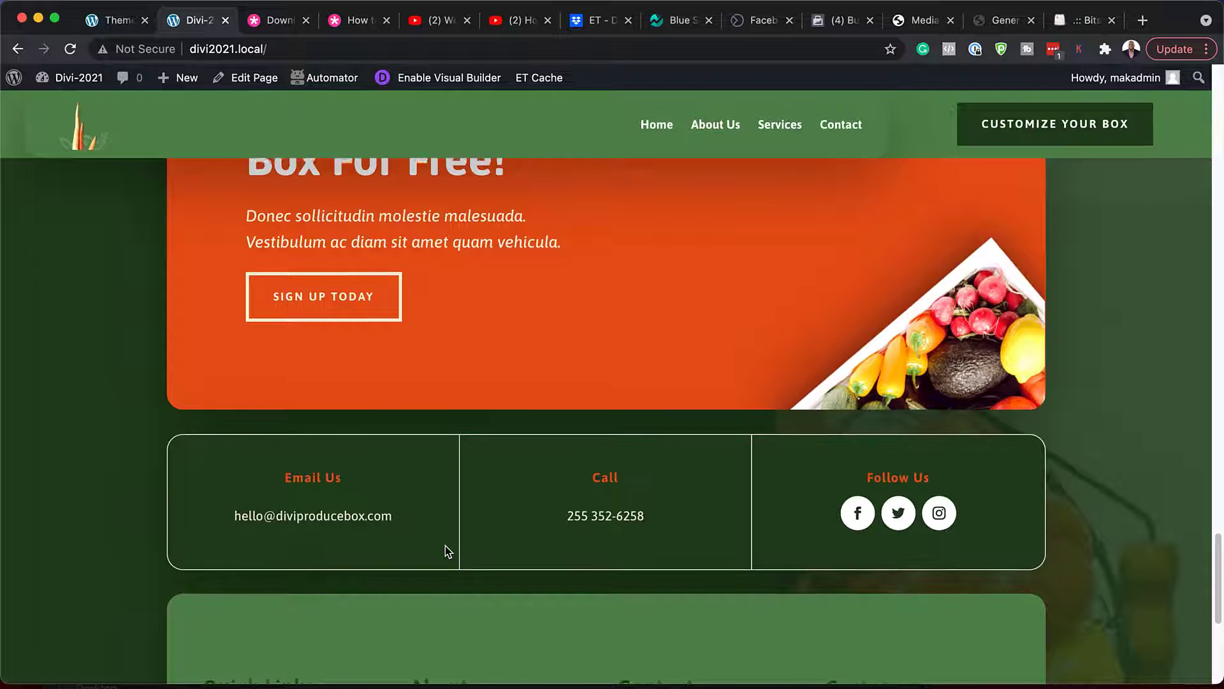
scroll(445, 546, up, 15)
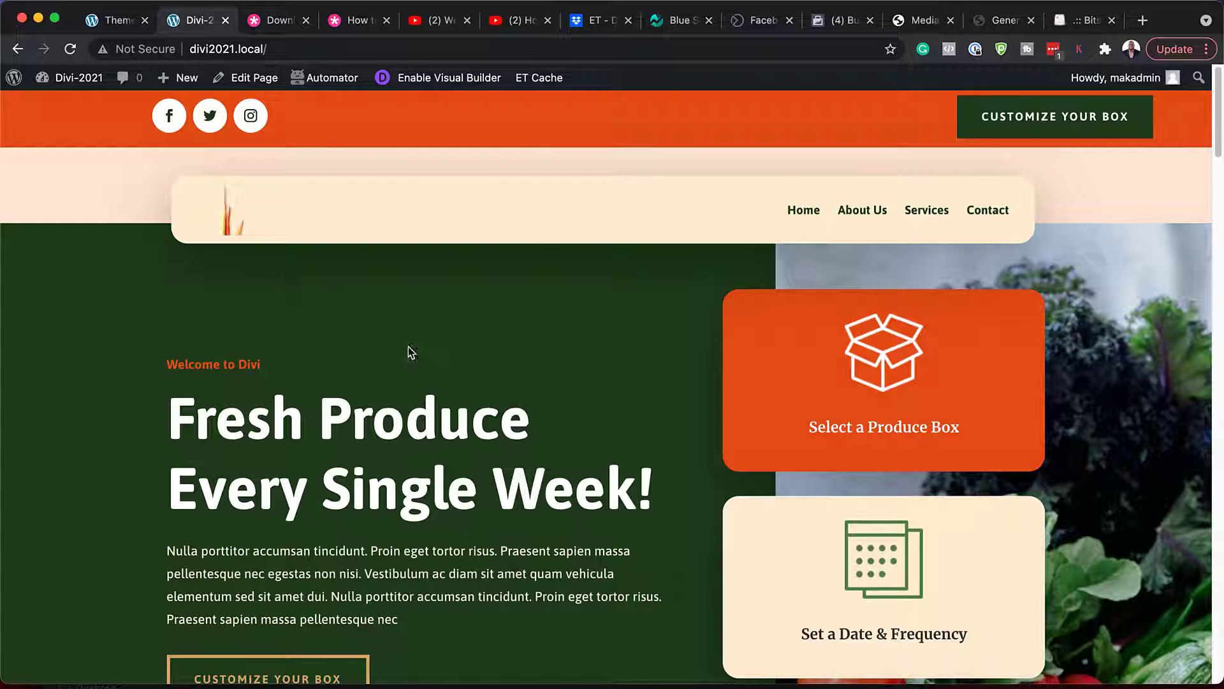
click(114, 23)
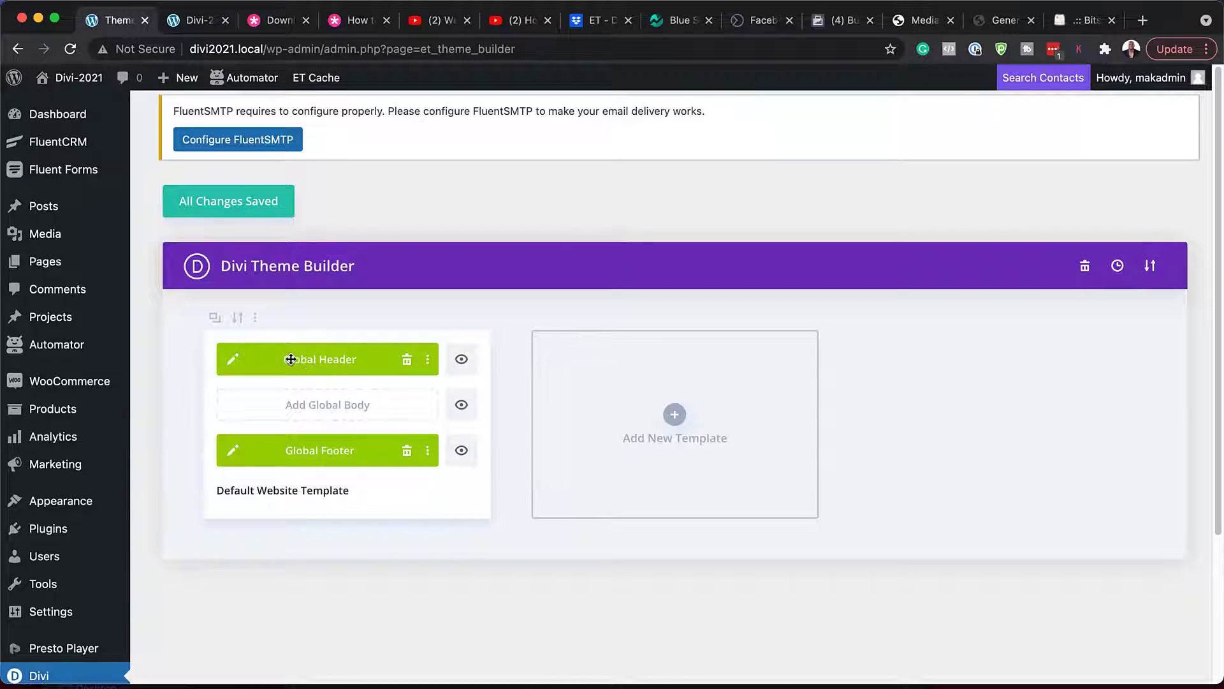
- Open the Global Header layout and its top section's background settings
click(235, 363)
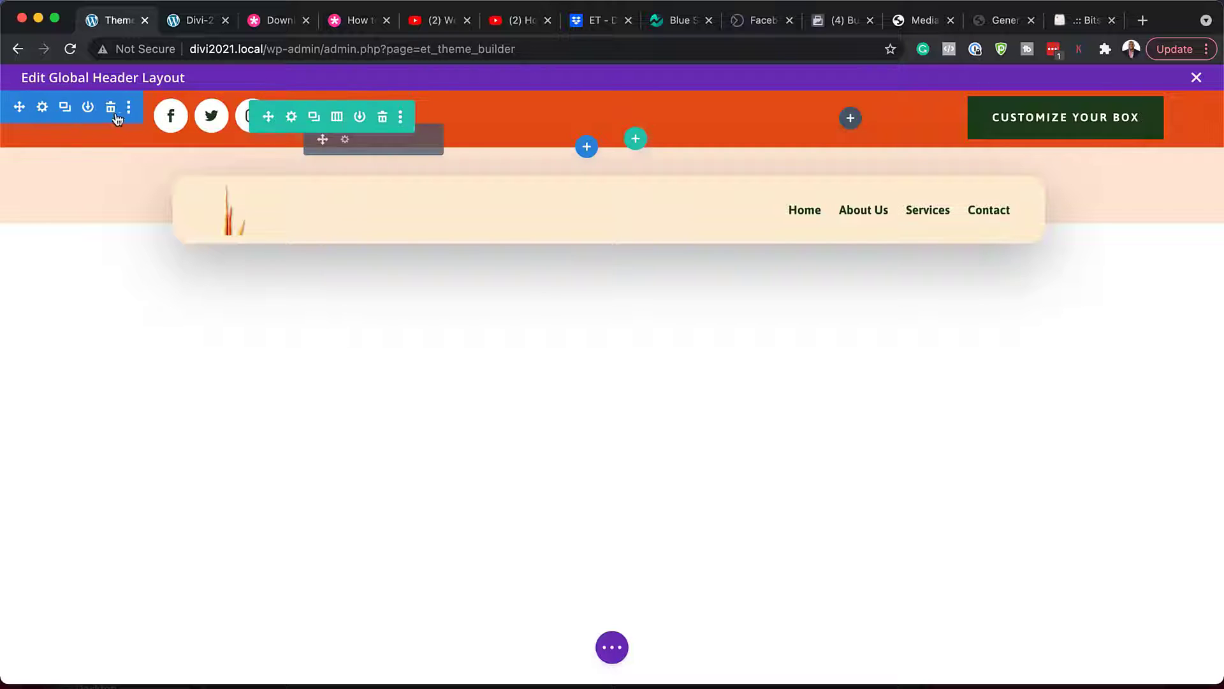
click(43, 108)
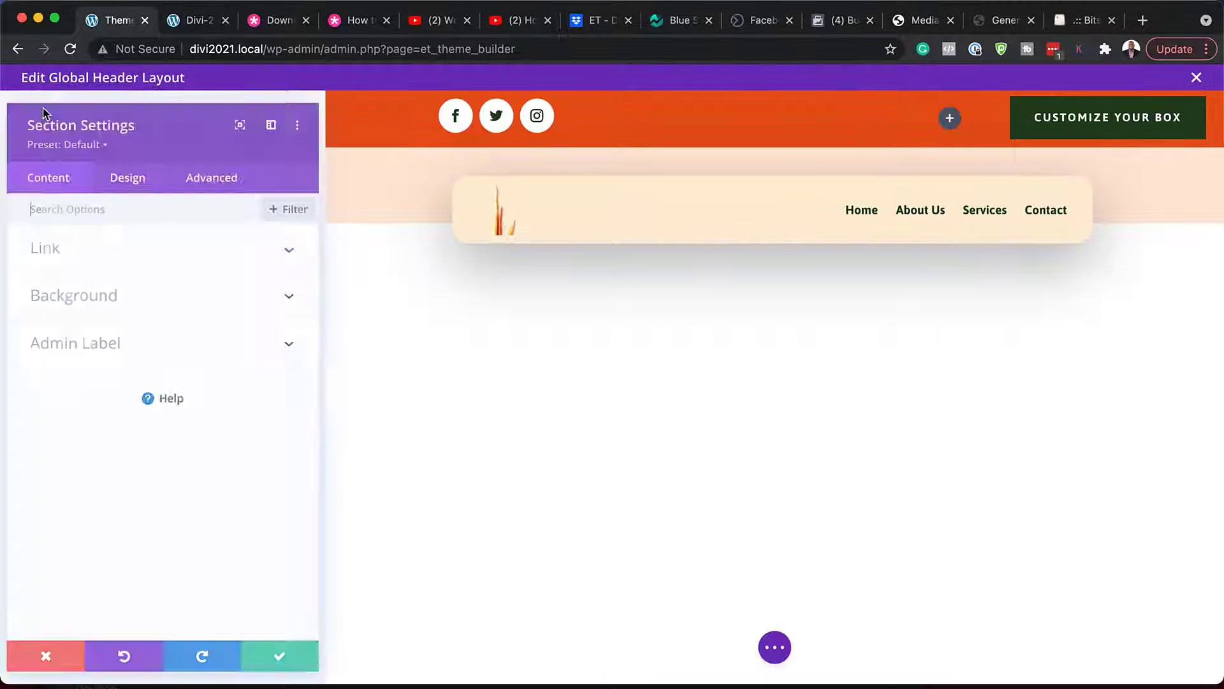
click(89, 305)
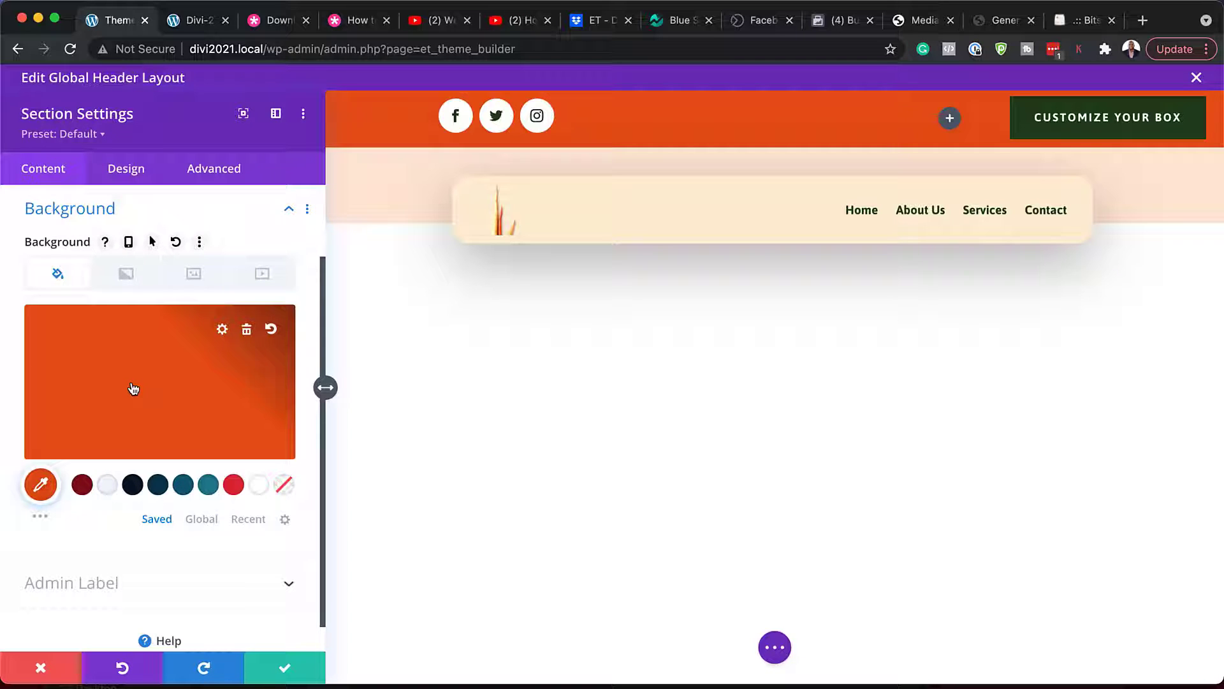
- Try dark red, dark teal, light teal, navy and bright red swatches for the top-bar background
click(84, 488)
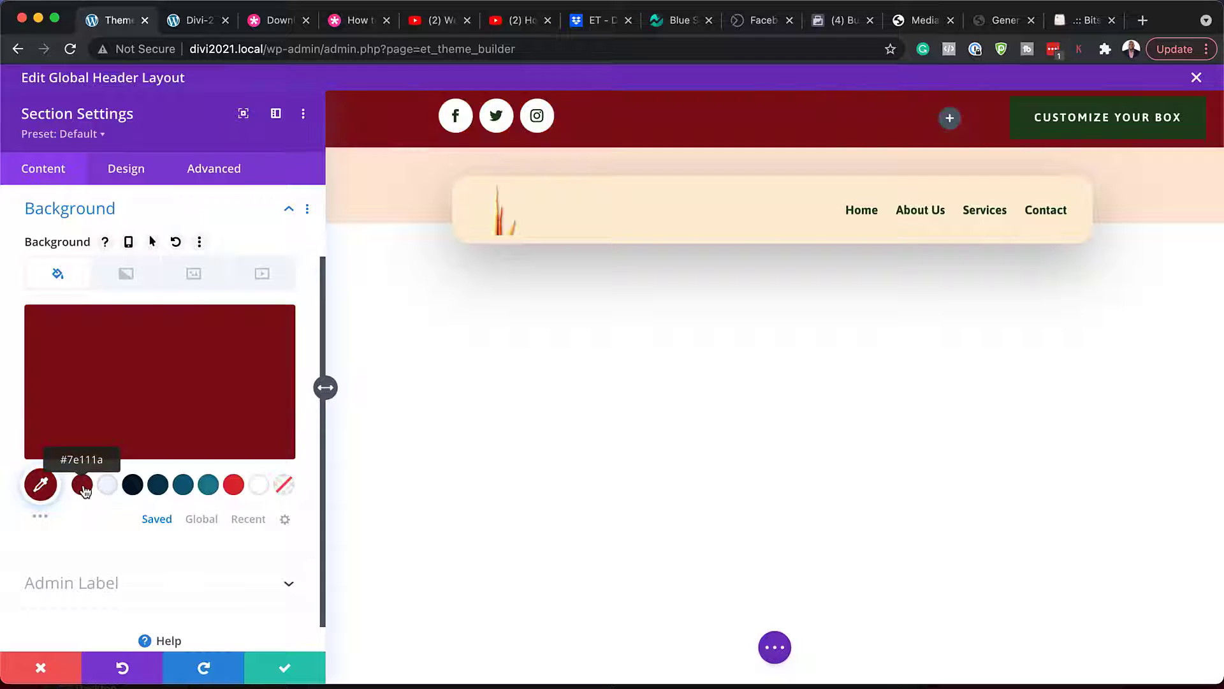
click(185, 488)
click(208, 487)
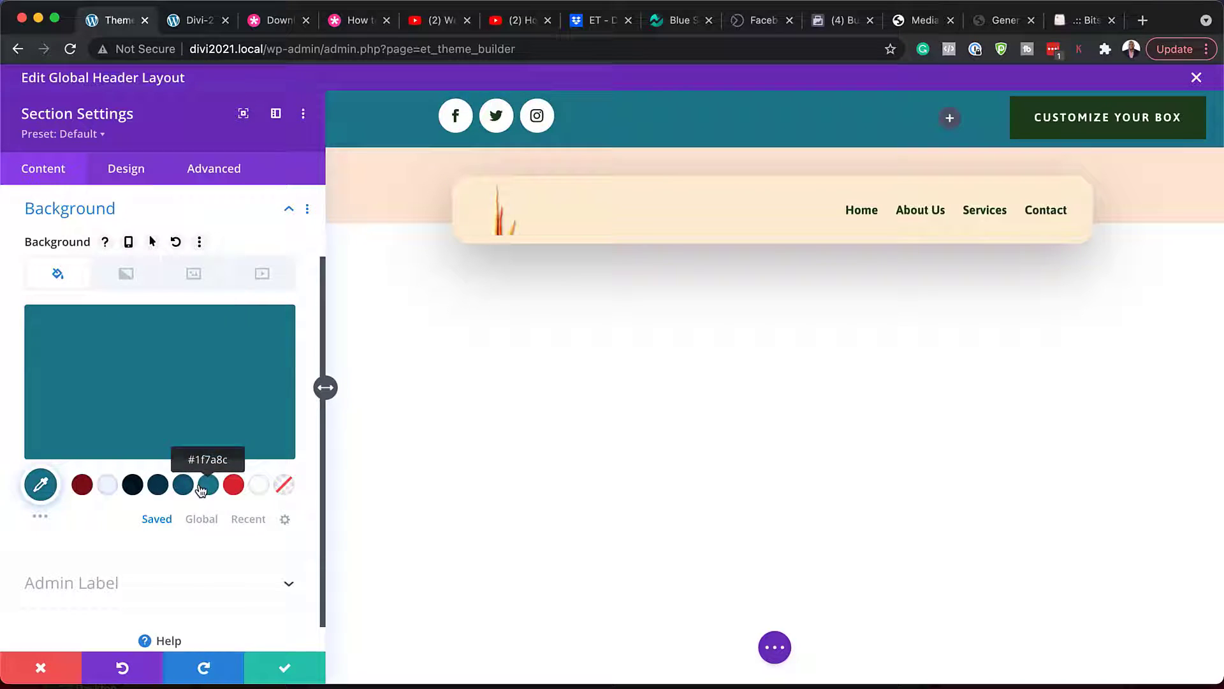
click(132, 487)
click(234, 486)
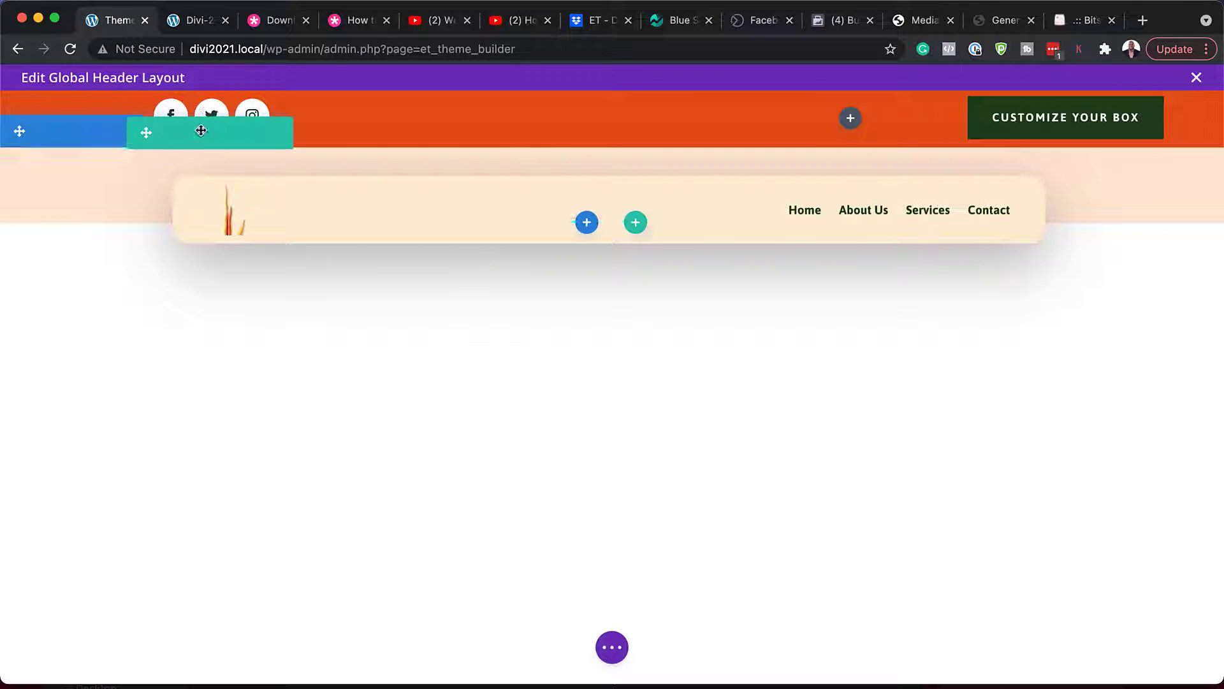
- Open the Social Media Follow module settings and locate the module in the Layers view
mouse_move(209, 116)
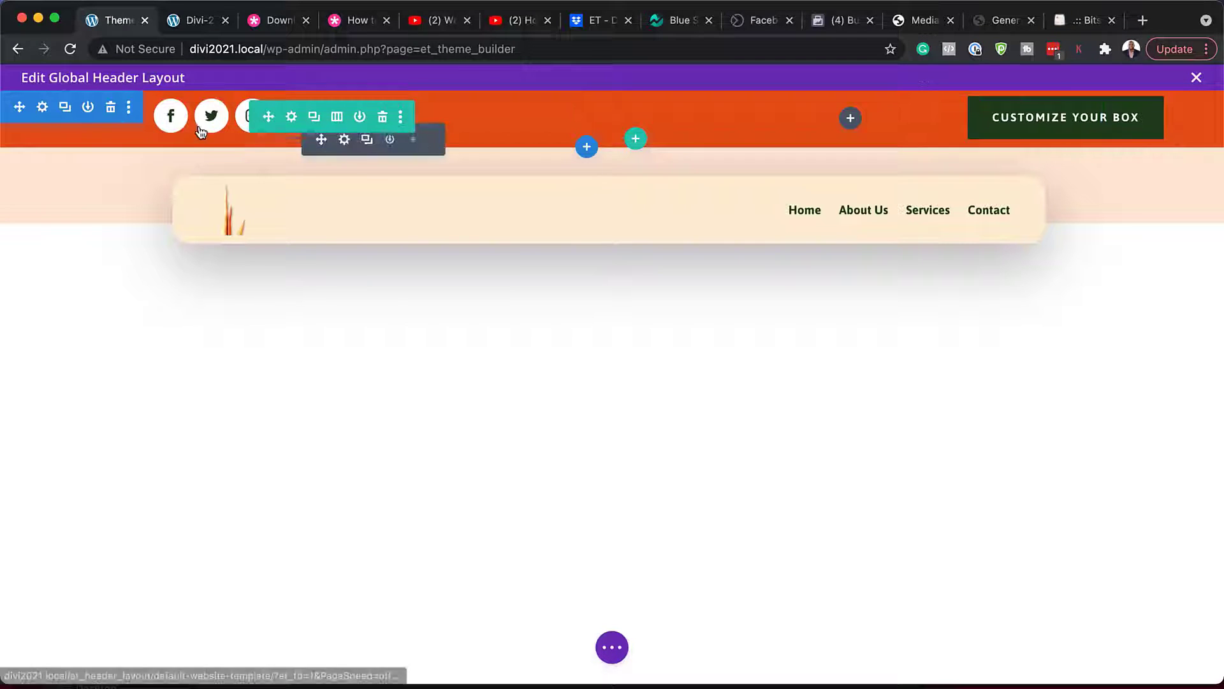
click(345, 141)
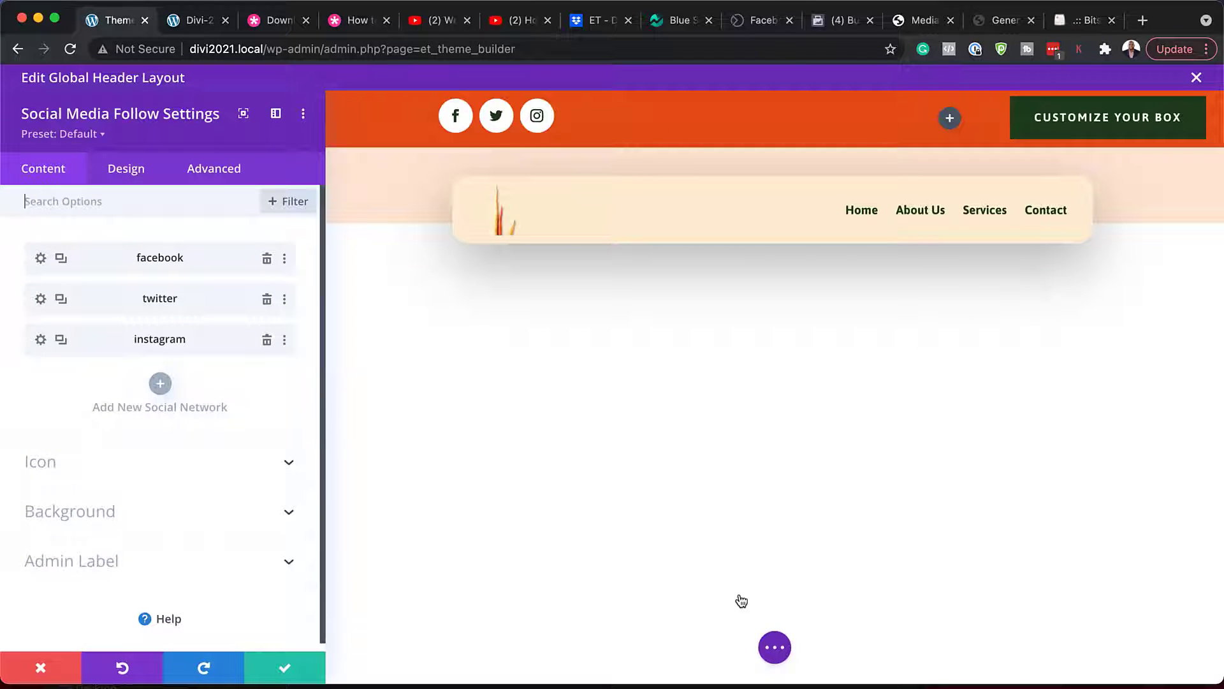
click(783, 649)
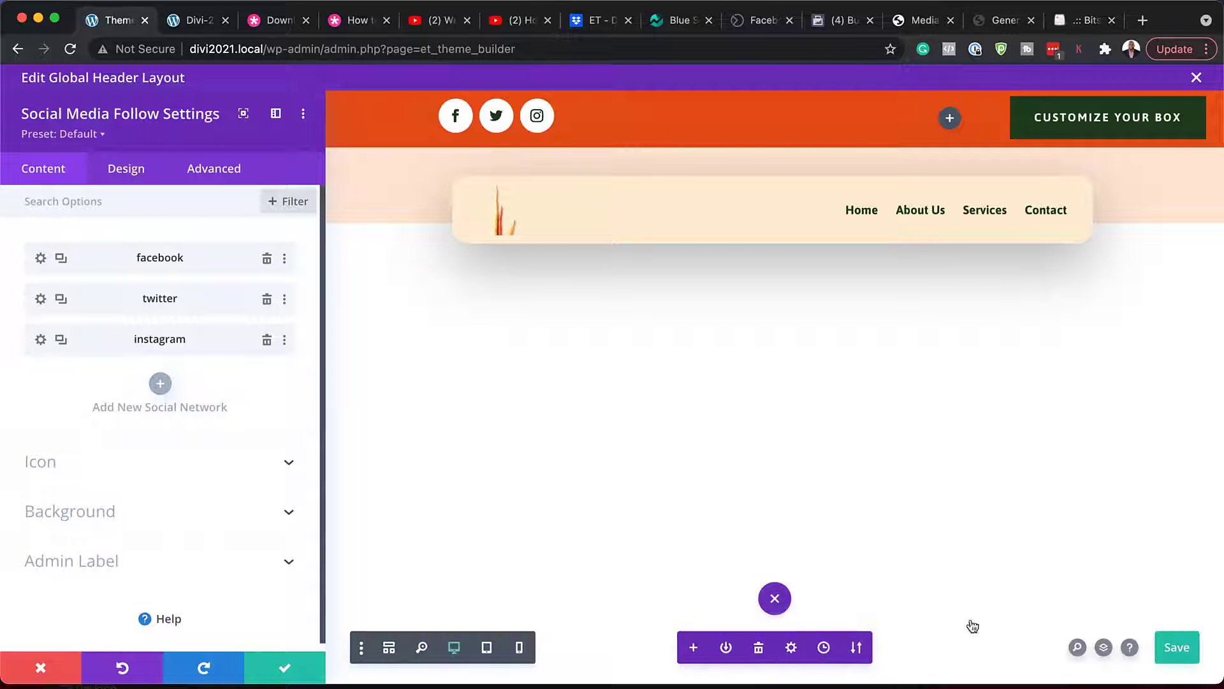
click(1104, 647)
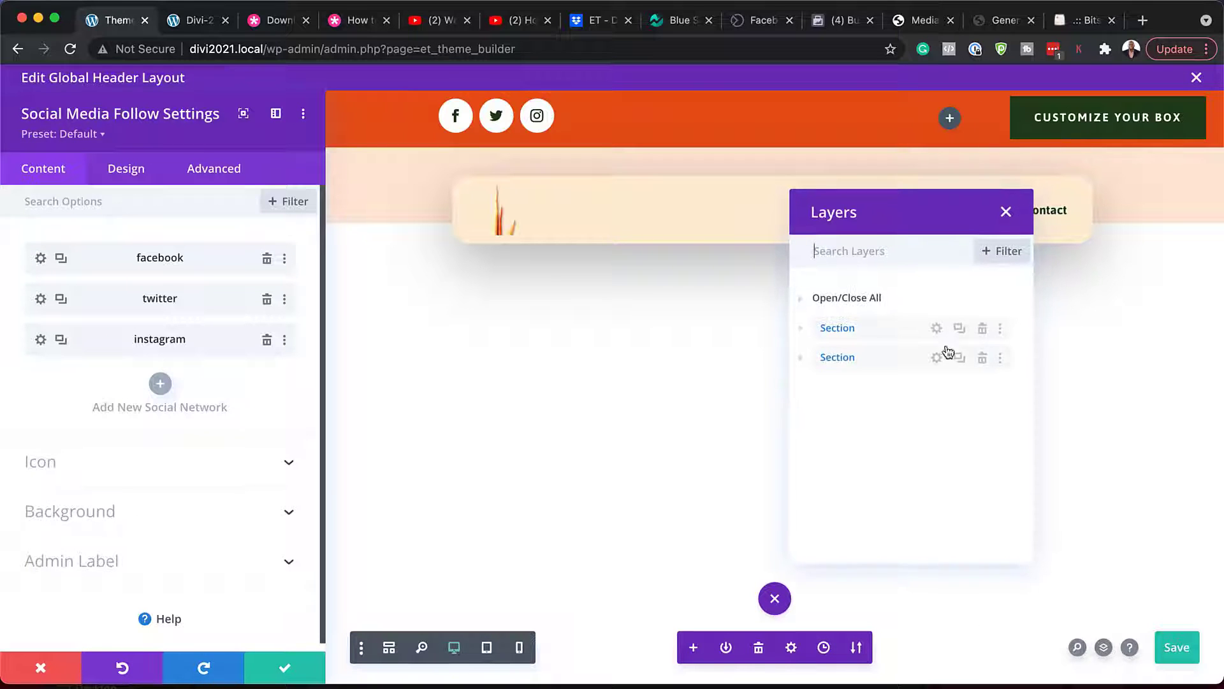
click(801, 328)
click(814, 357)
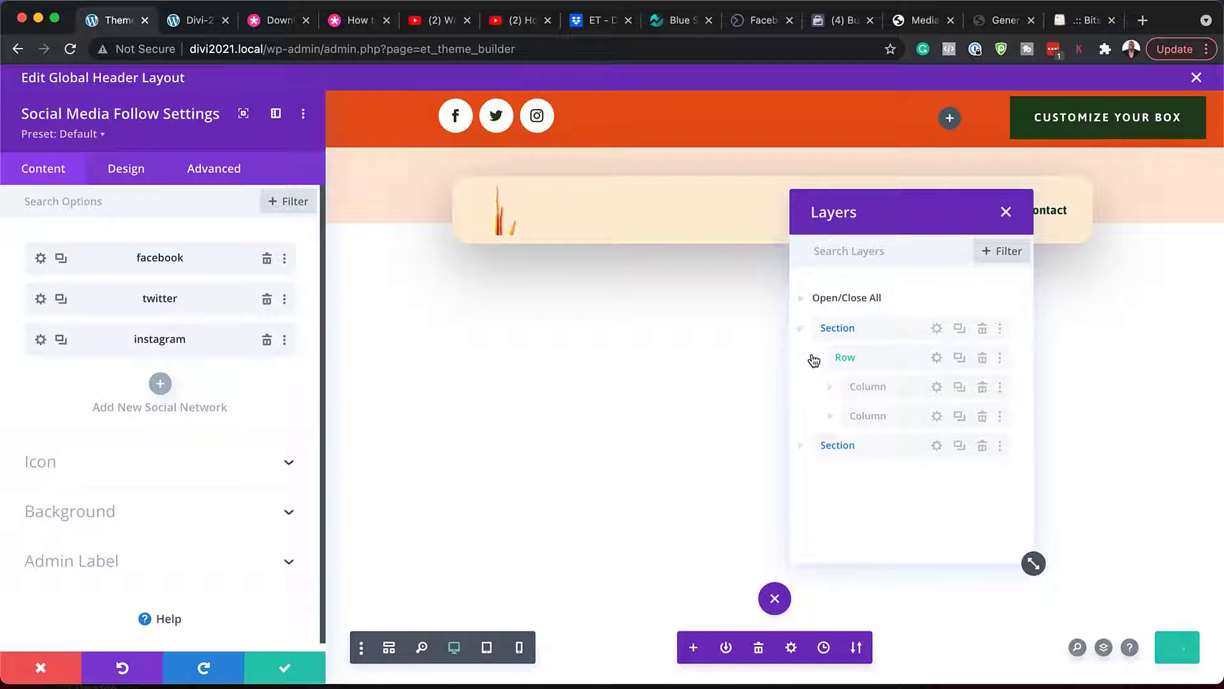
click(829, 387)
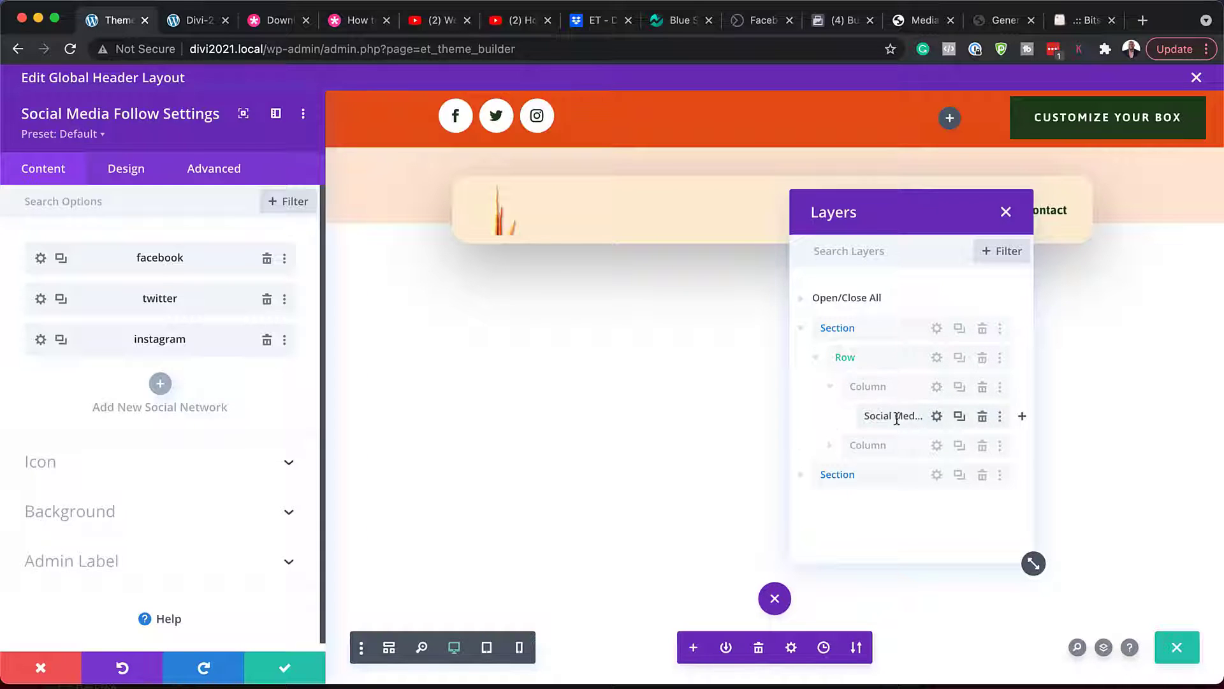
click(1006, 212)
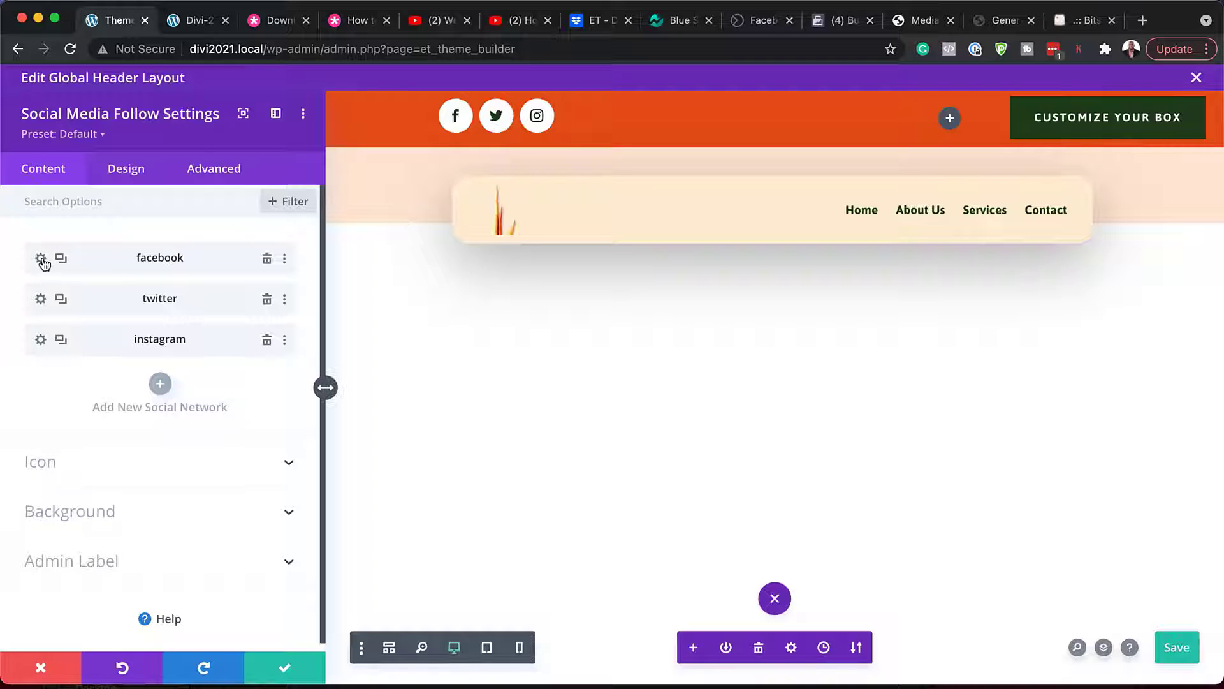
- Check the facebook and twitter Account Link URL fields, both still set to #
click(42, 260)
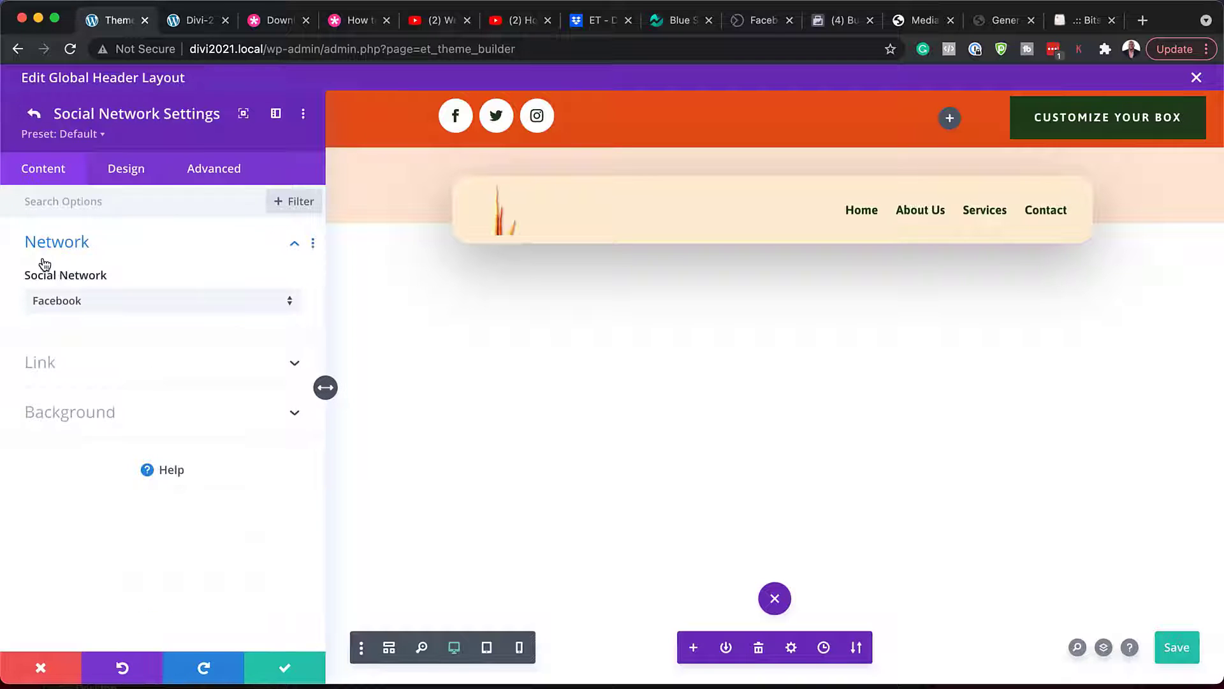
click(89, 364)
click(90, 356)
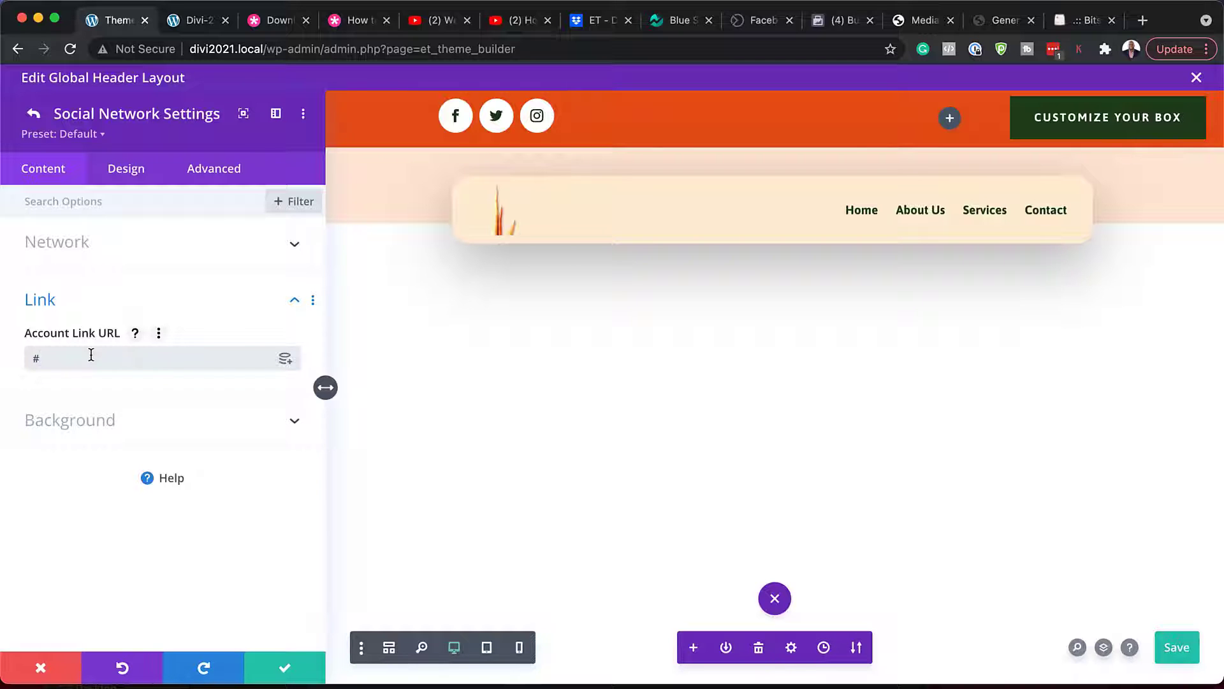
click(34, 114)
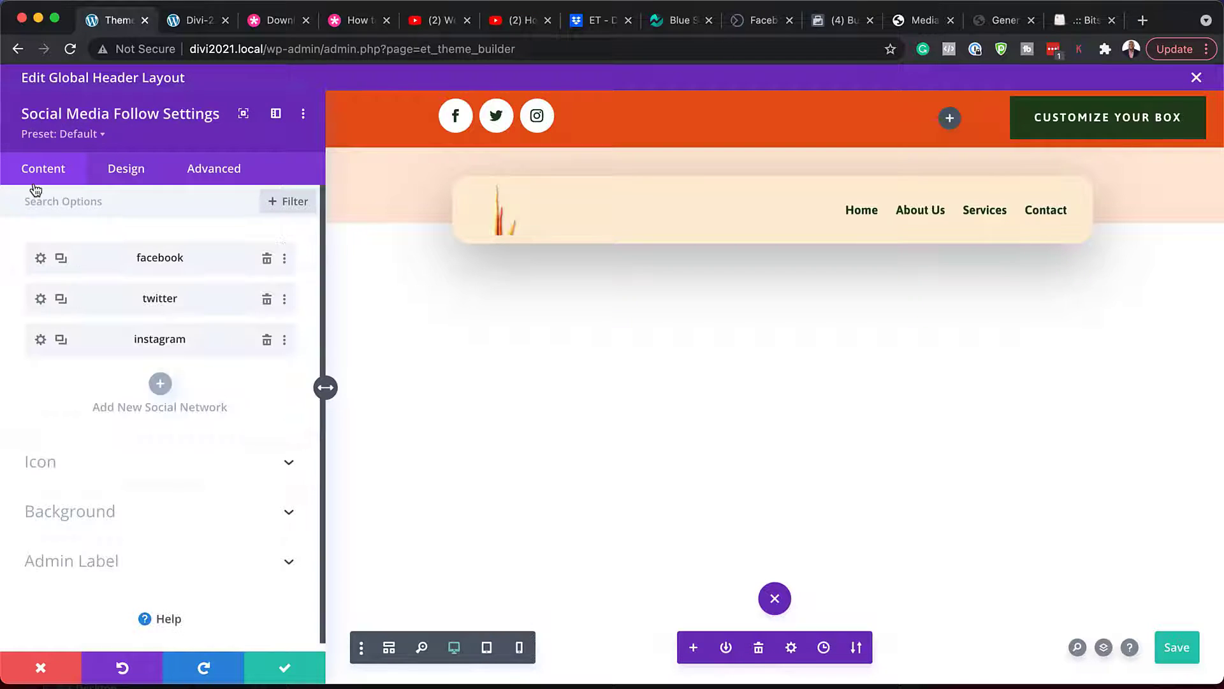
click(40, 299)
click(49, 362)
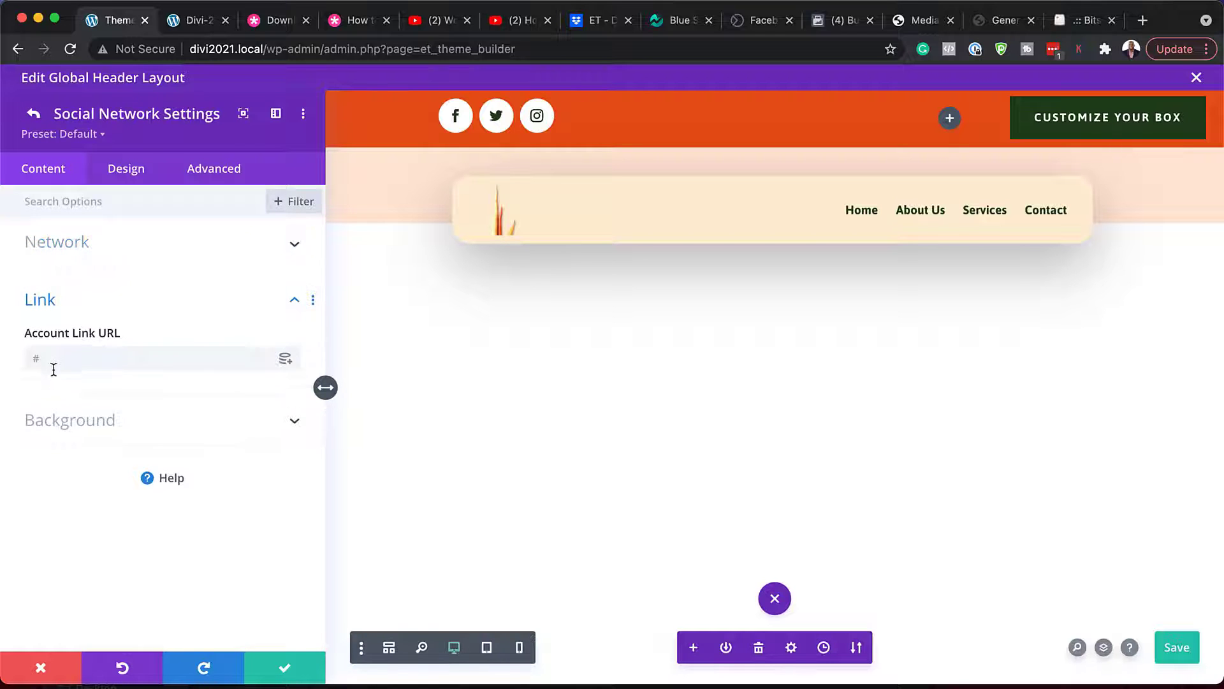
click(49, 361)
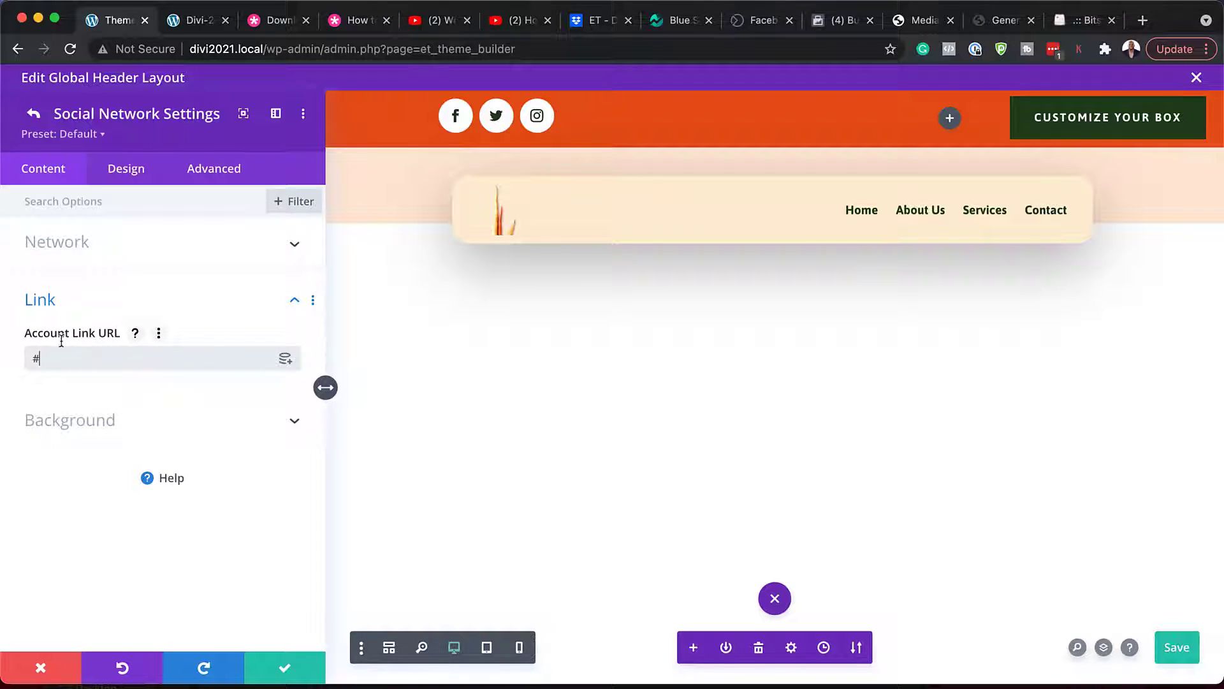
click(33, 113)
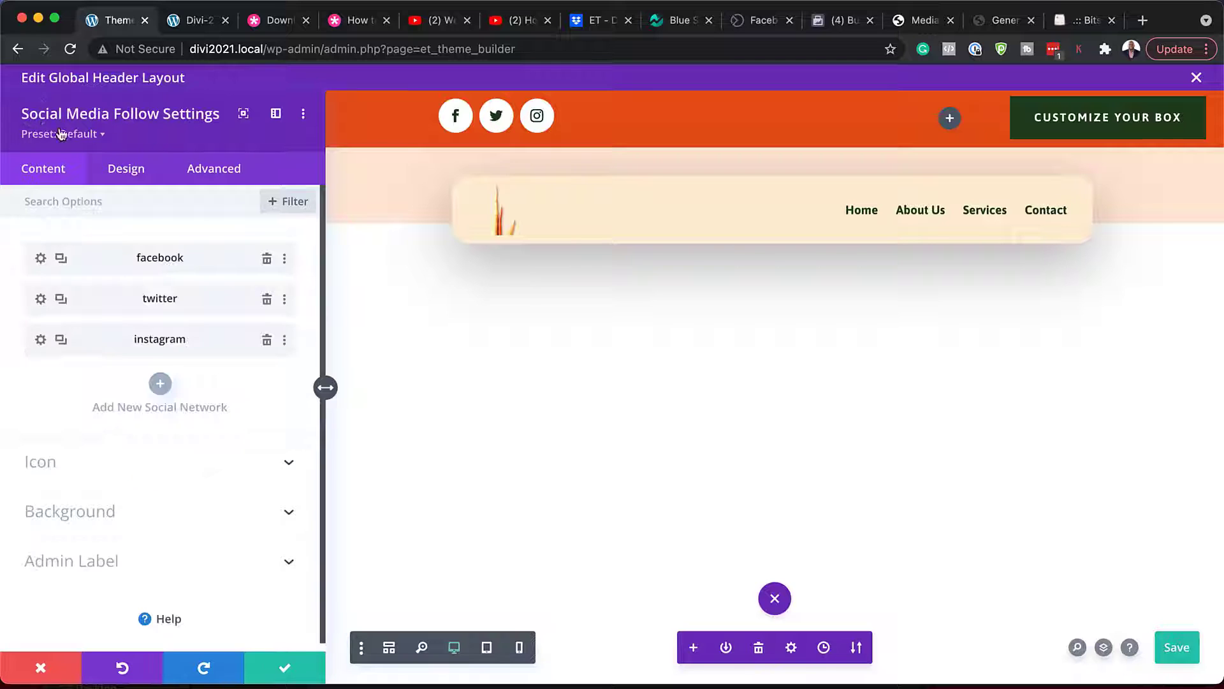
- Duplicate the instagram network and change the copy to Youtube
click(61, 340)
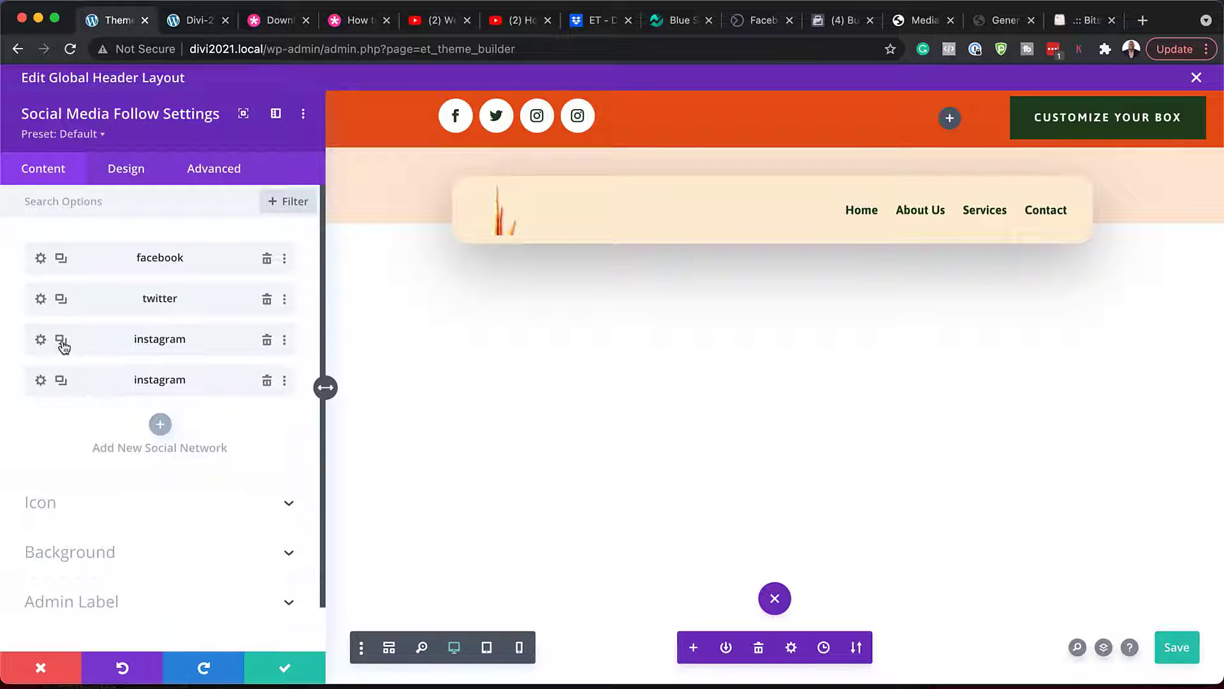
click(41, 383)
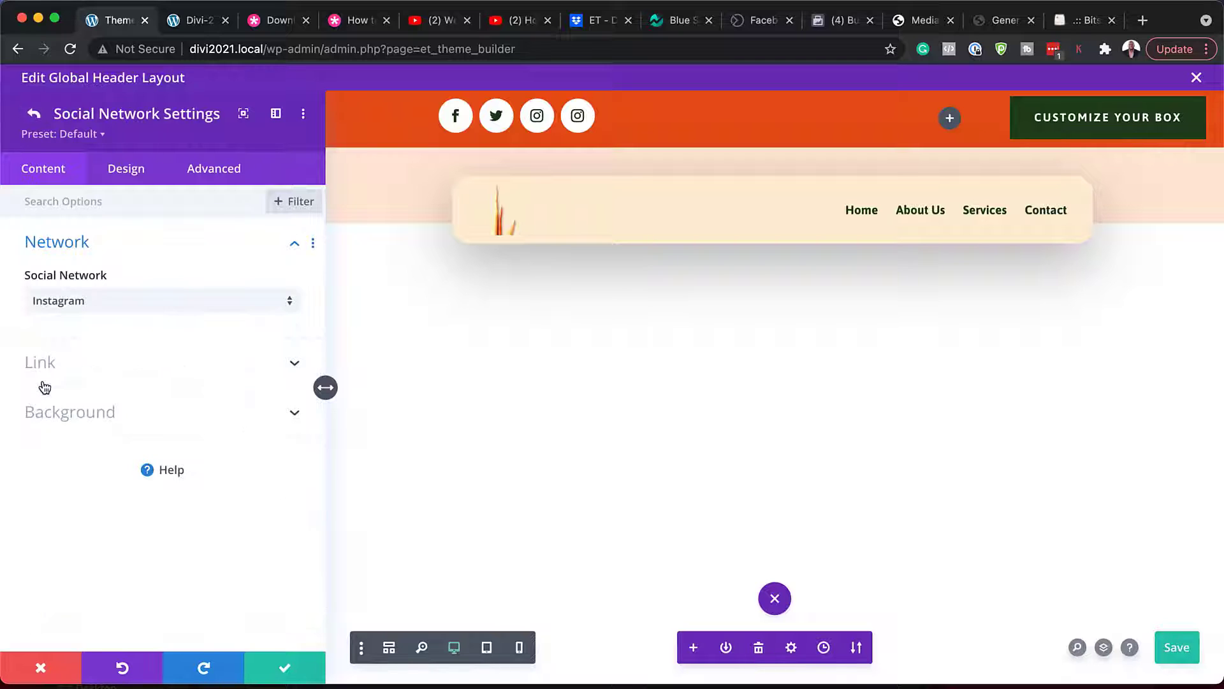
click(90, 301)
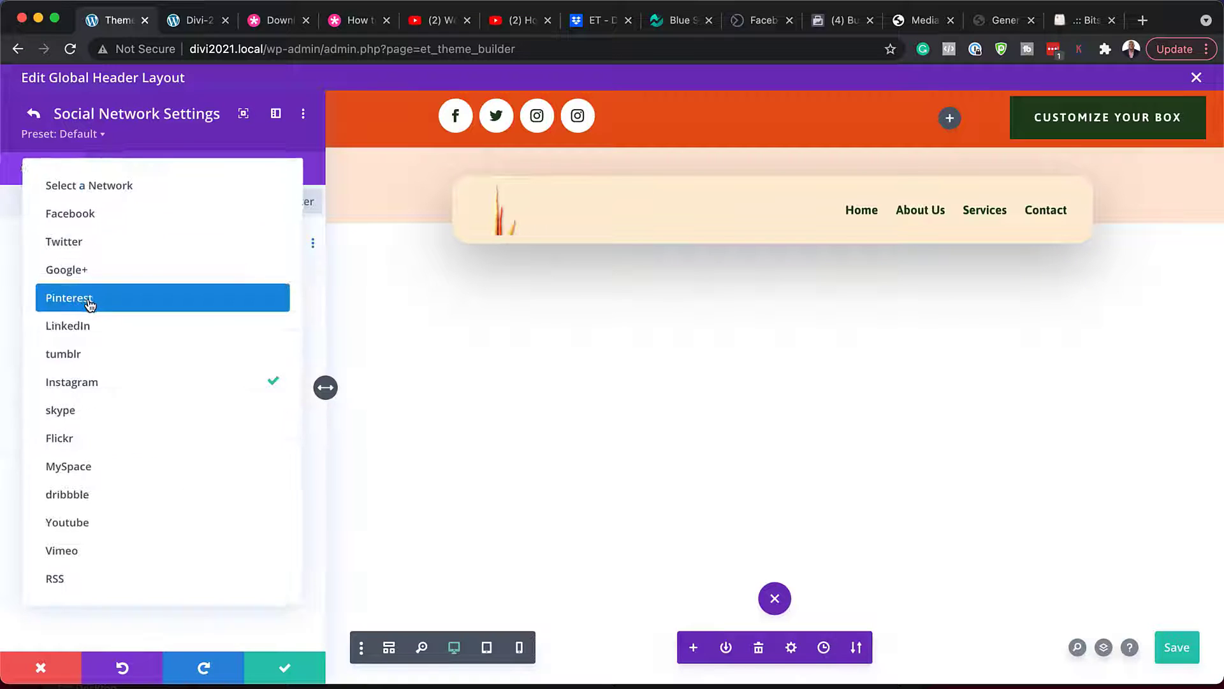
click(118, 520)
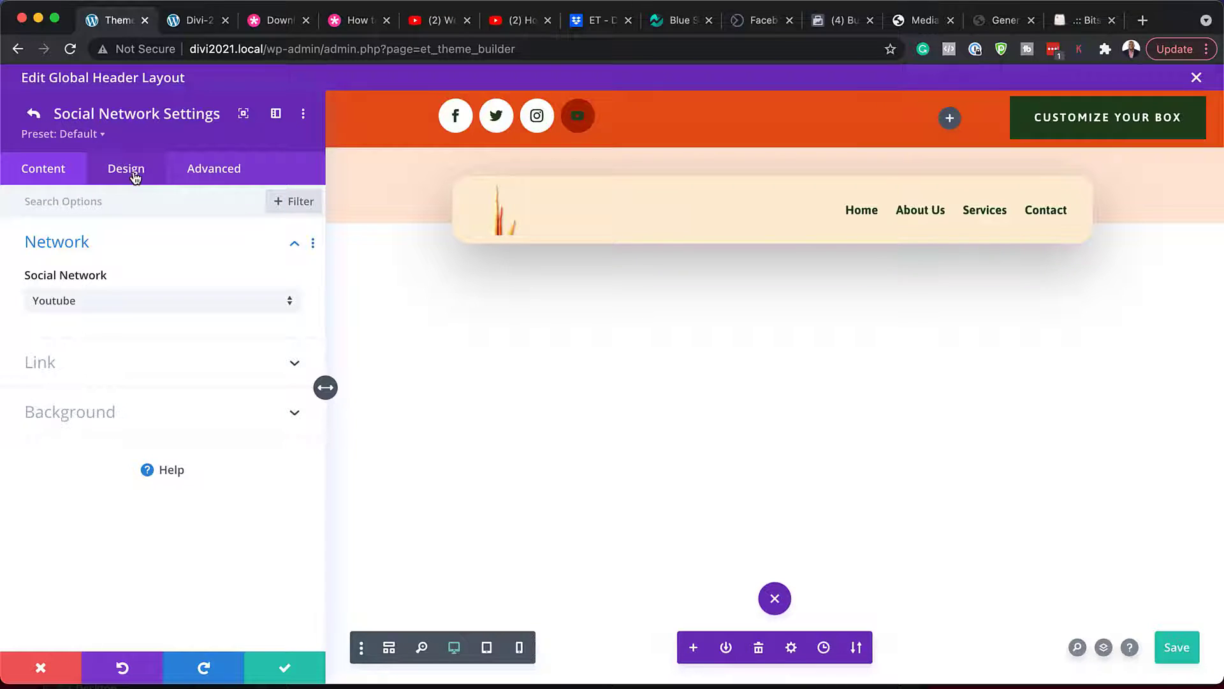
click(135, 177)
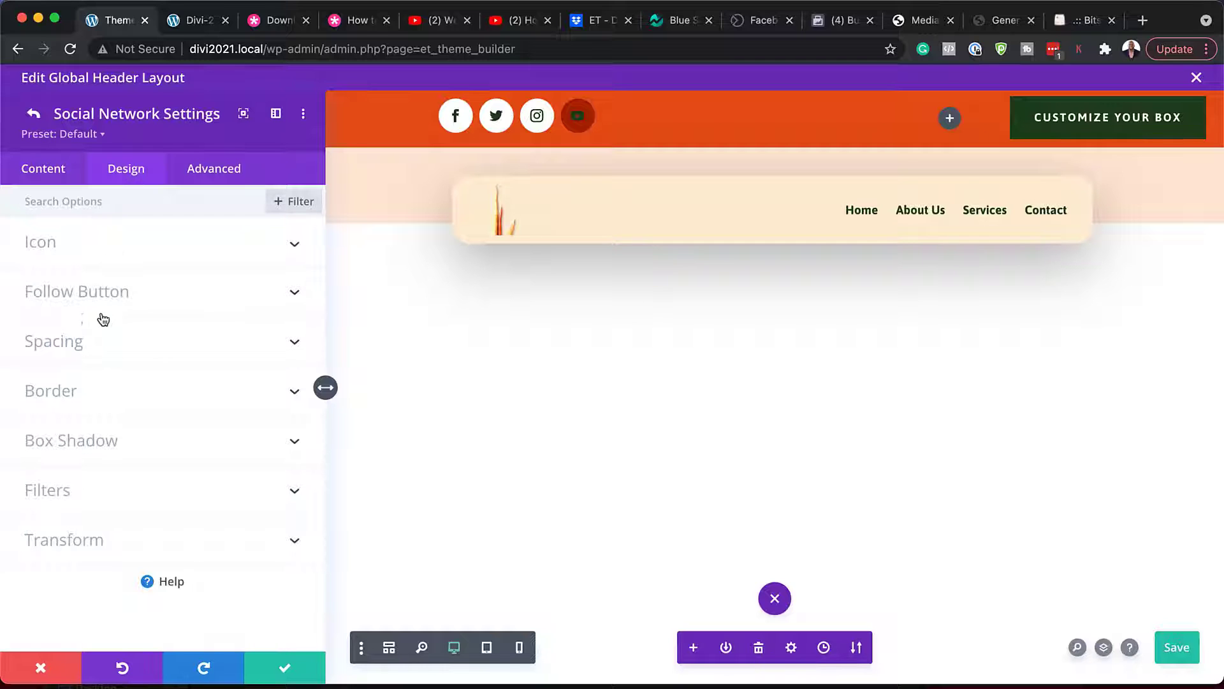
click(81, 246)
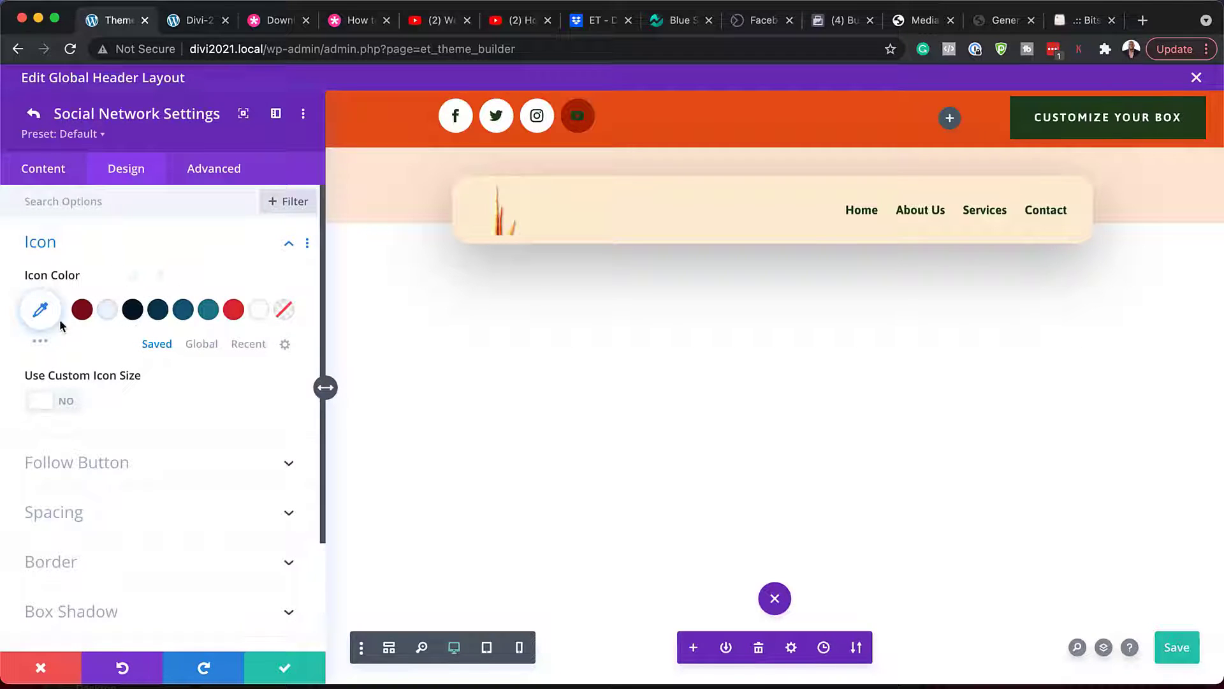
scroll(118, 418, down, 1)
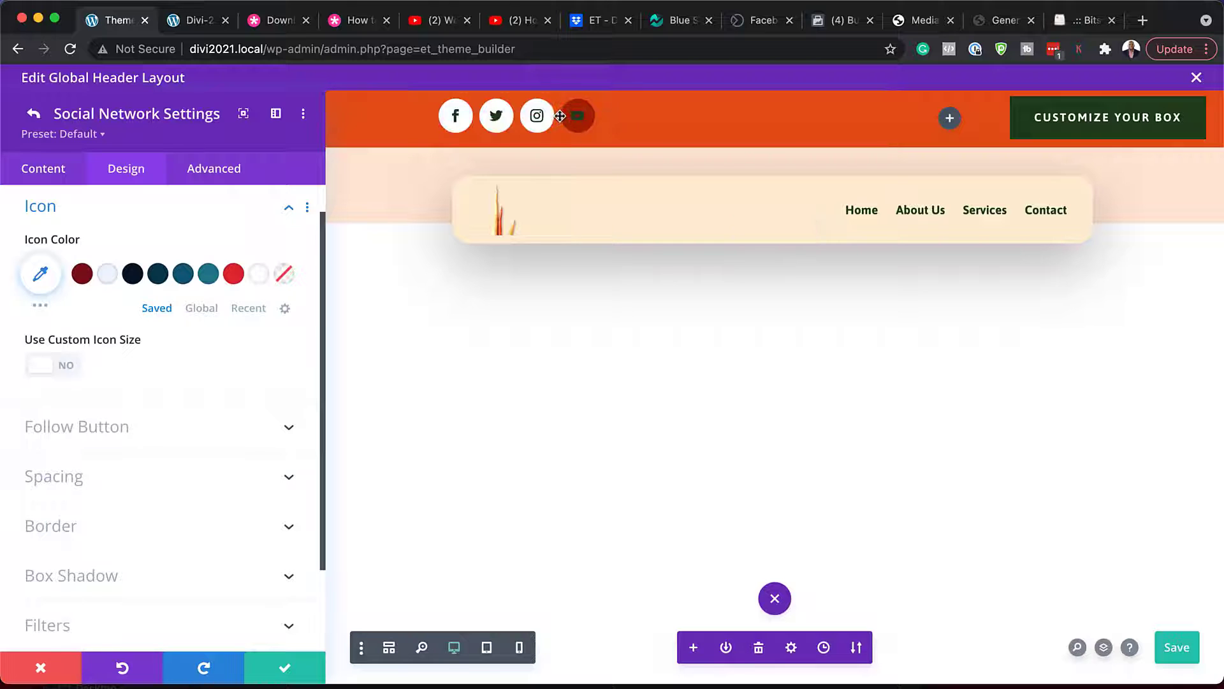
click(24, 114)
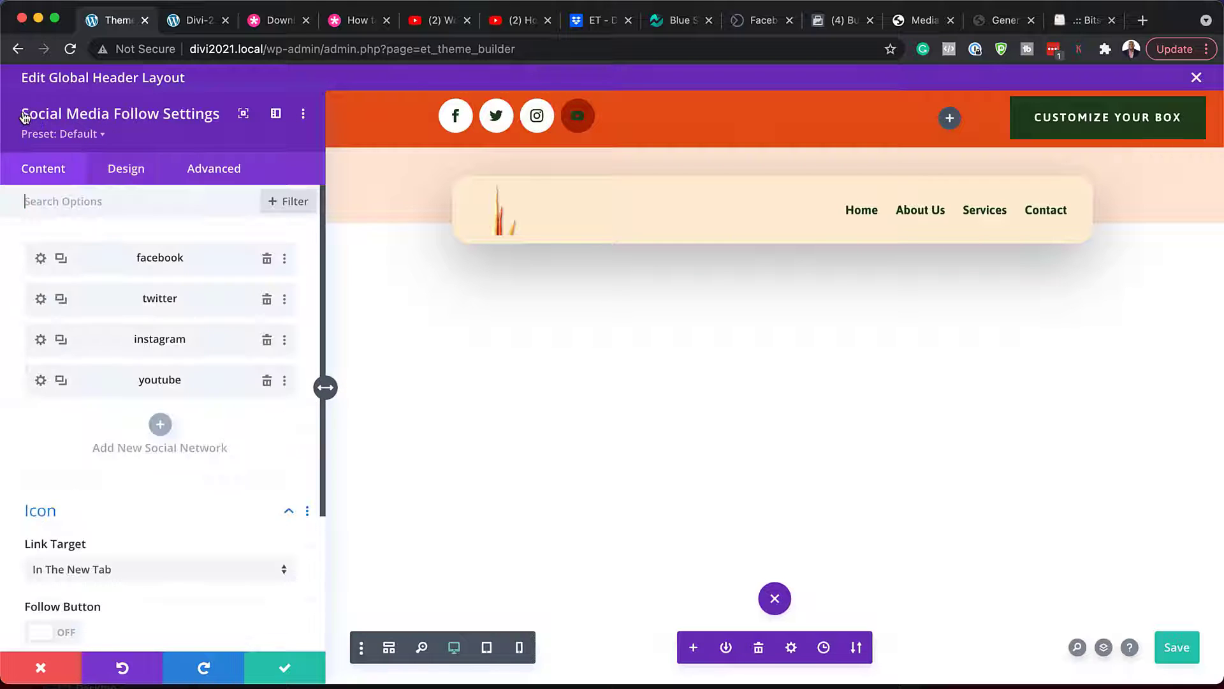
- Copy the instagram item styles and paste them onto the youtube icon
right_click(112, 345)
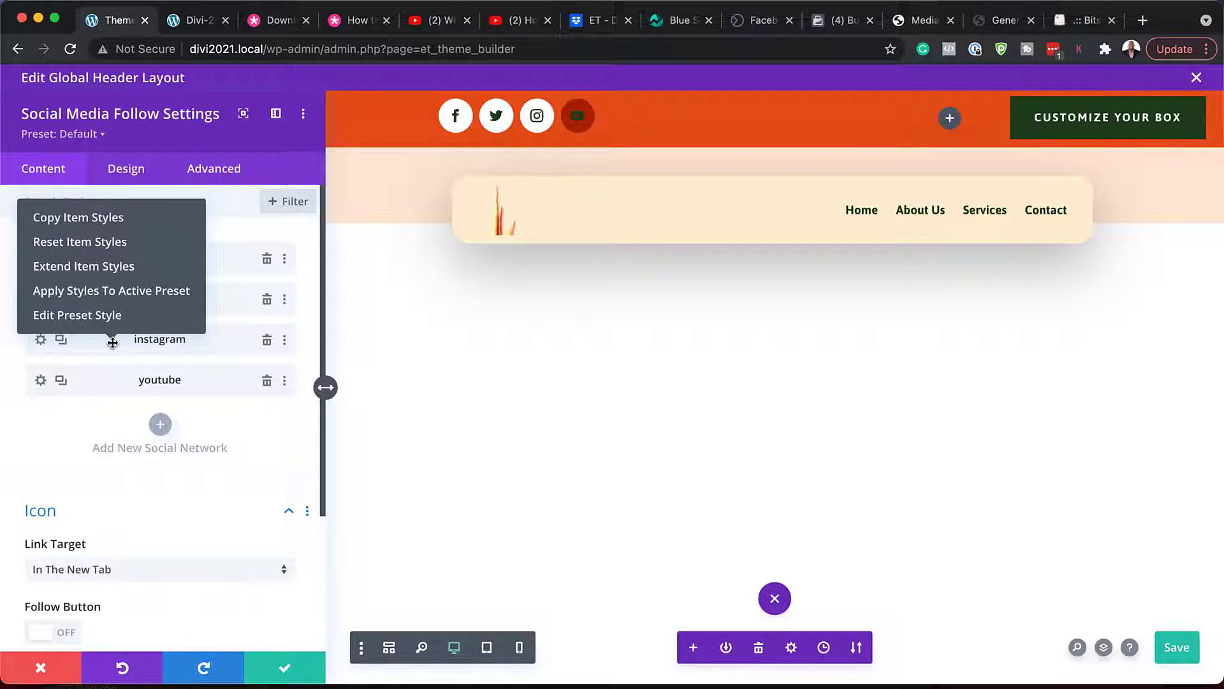
click(94, 220)
right_click(102, 381)
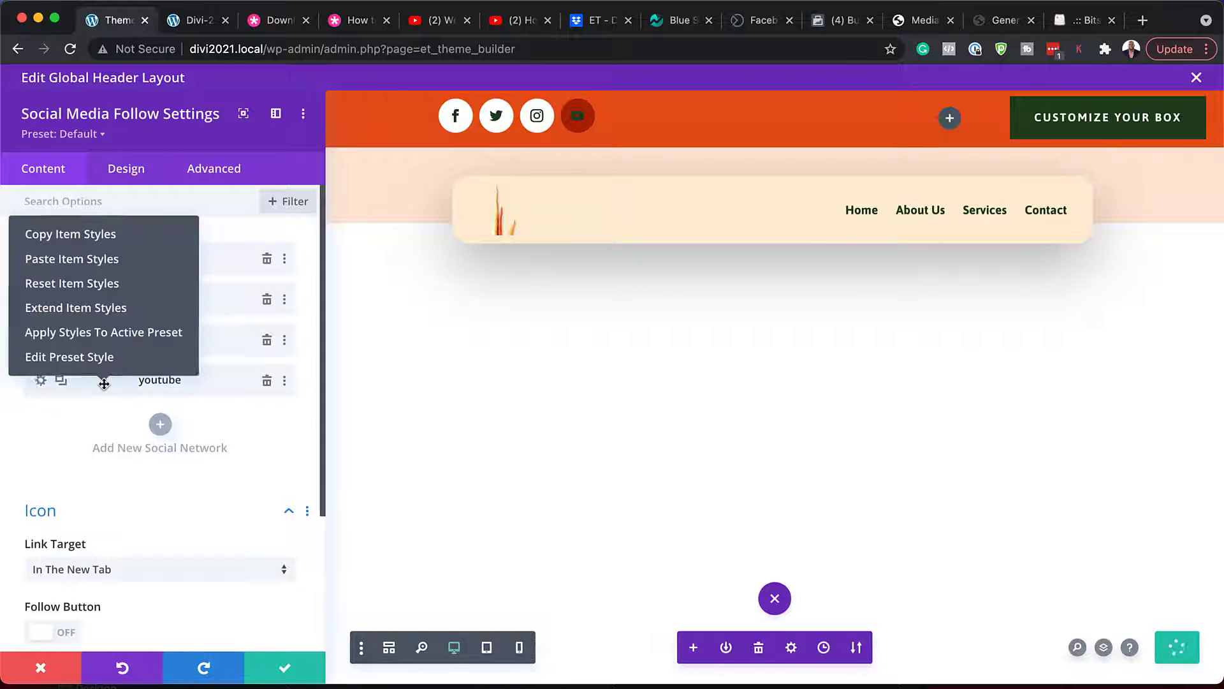
click(117, 259)
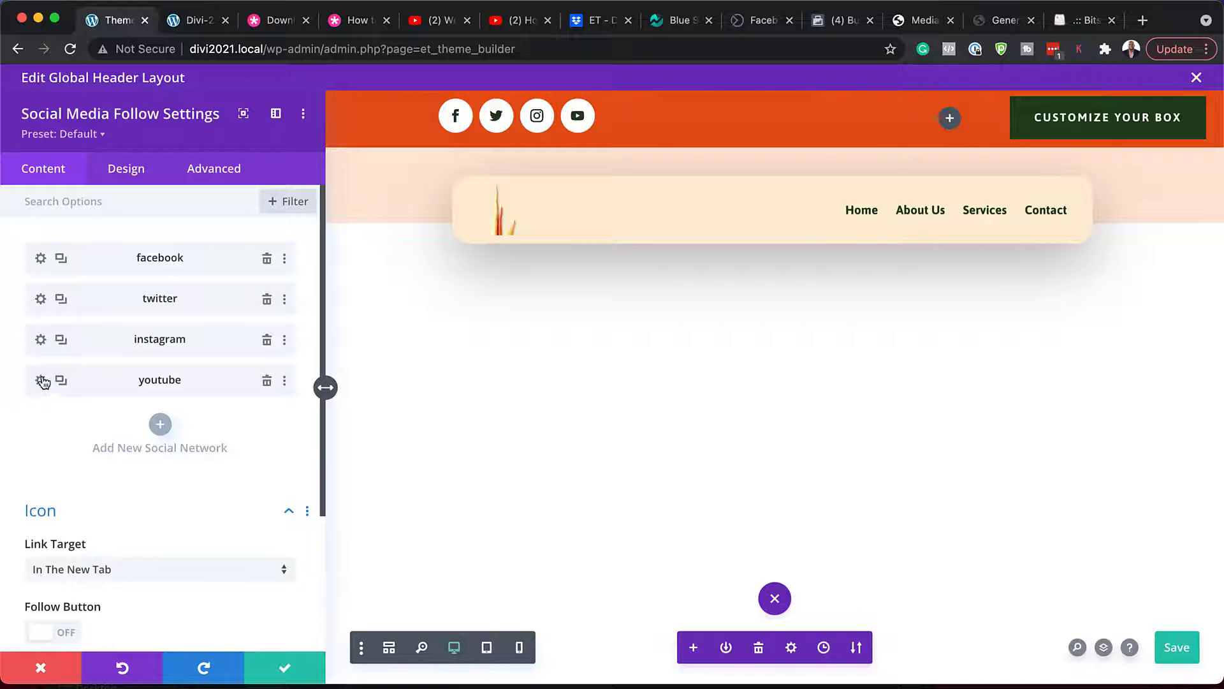
- Give the Customize Your Box button a # link URL
click(287, 672)
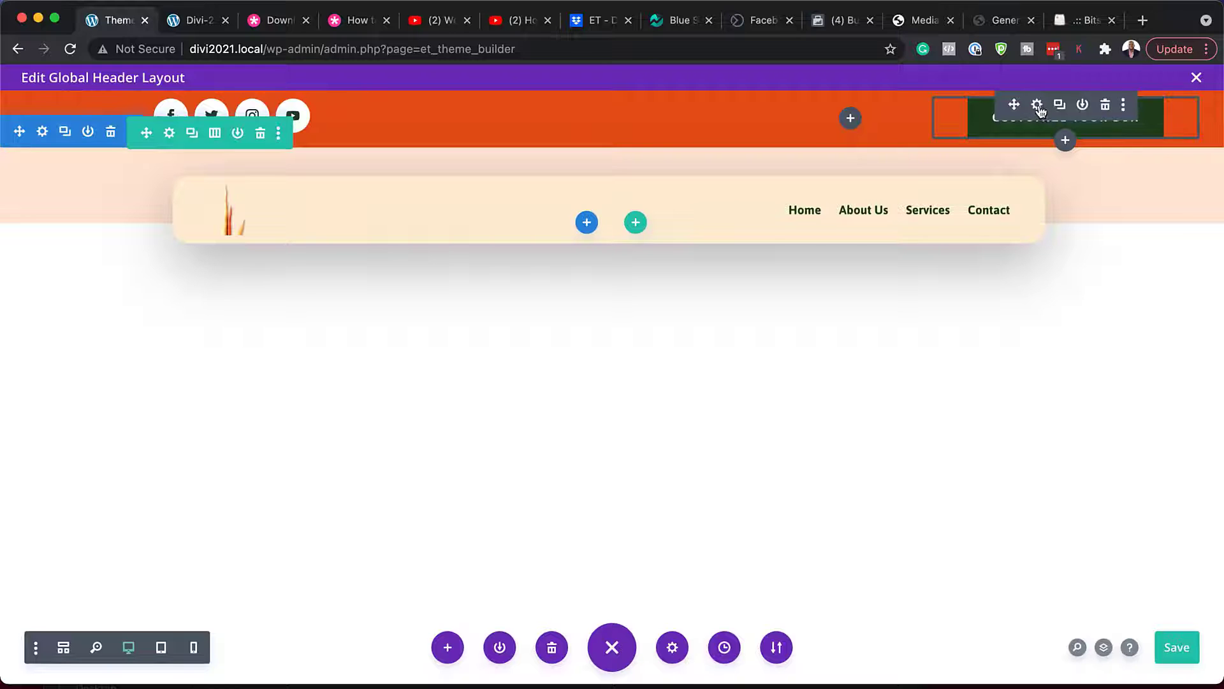
click(1037, 104)
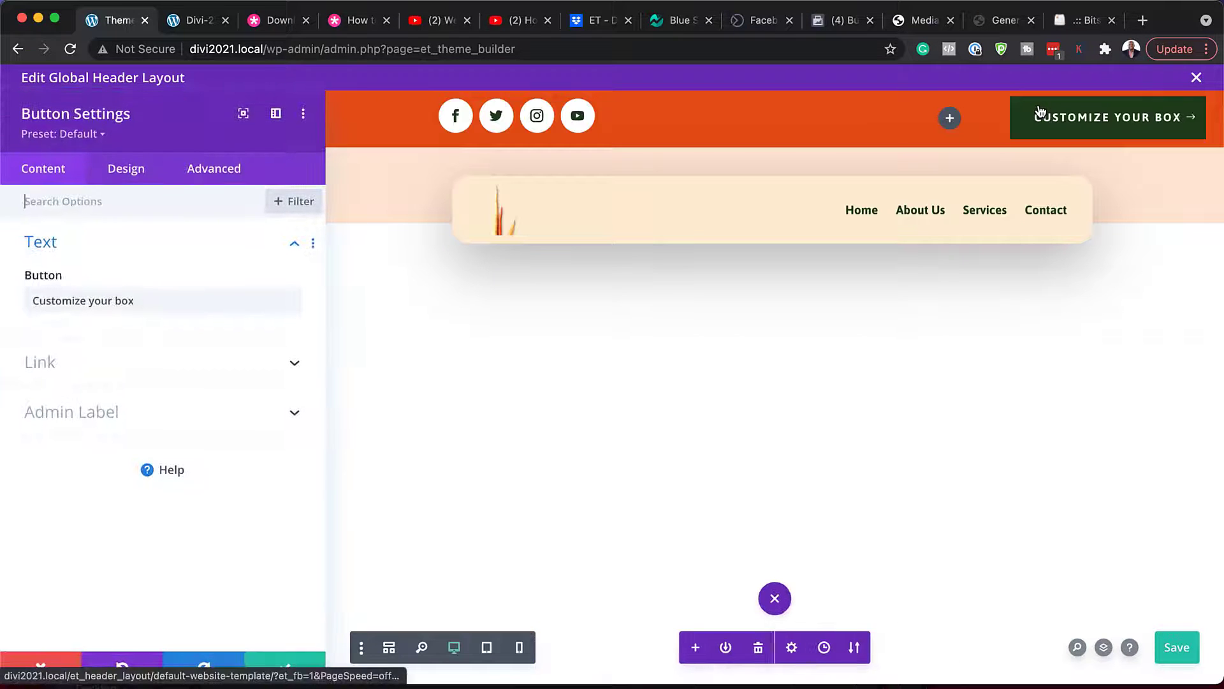
click(101, 361)
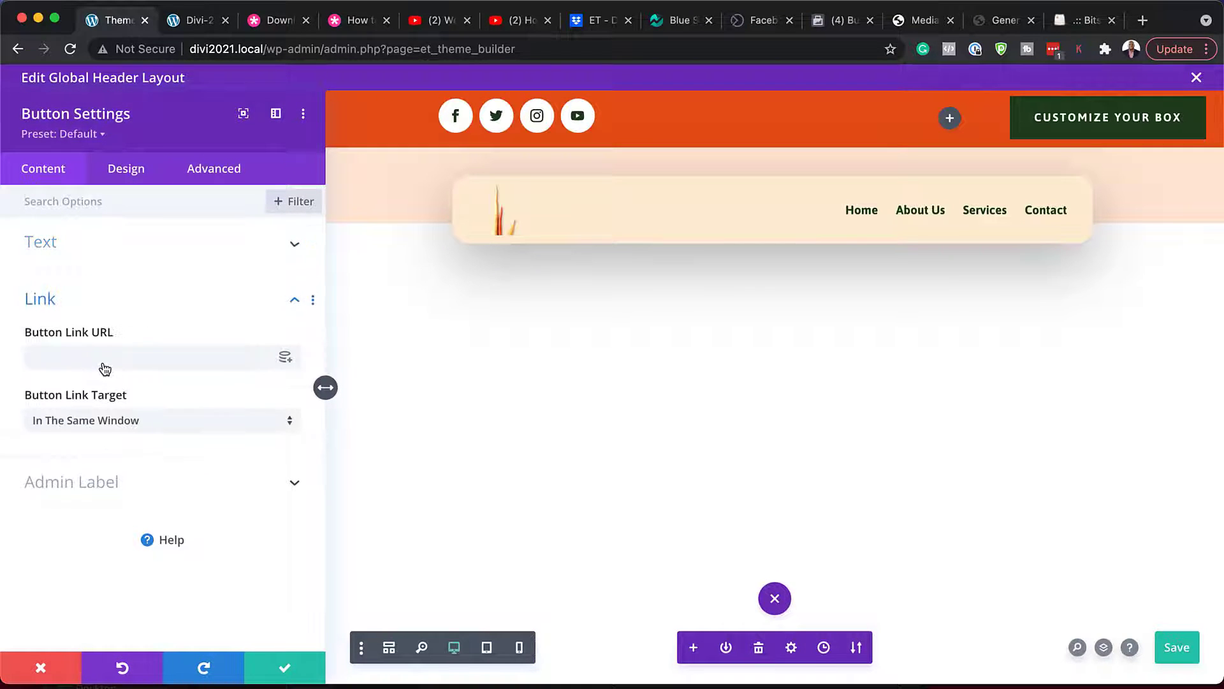
click(95, 363)
text(#)
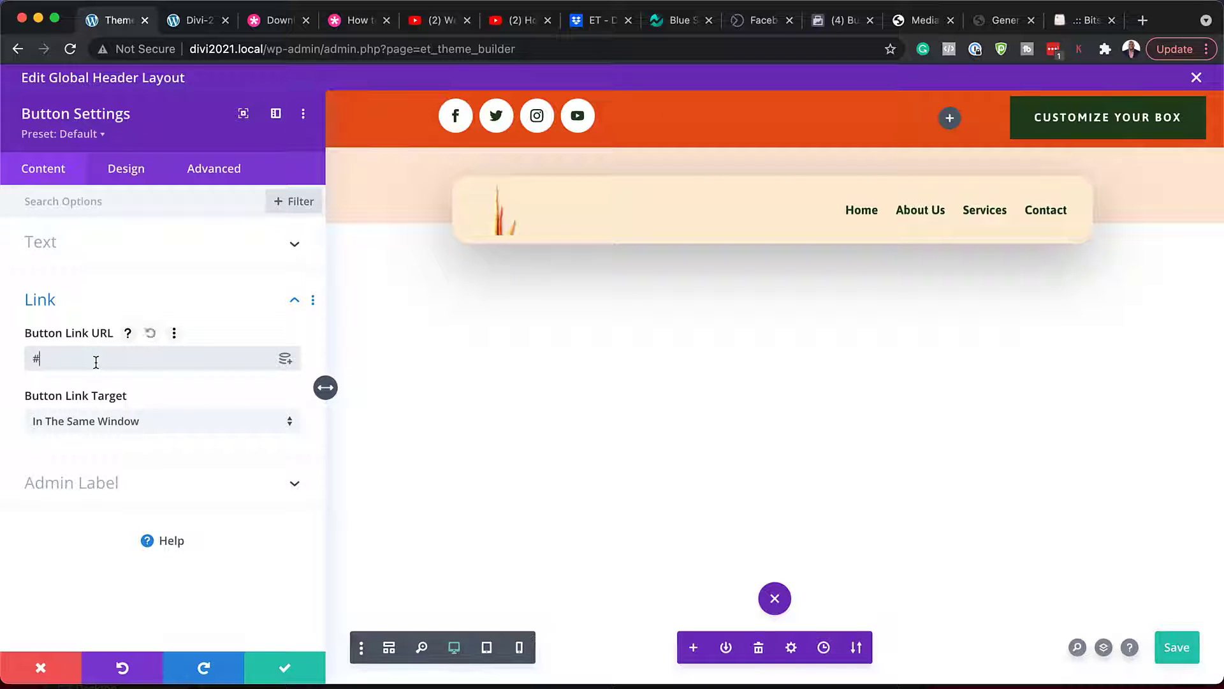
- Enable custom button styles and set the button background to #0a3a4e
click(132, 177)
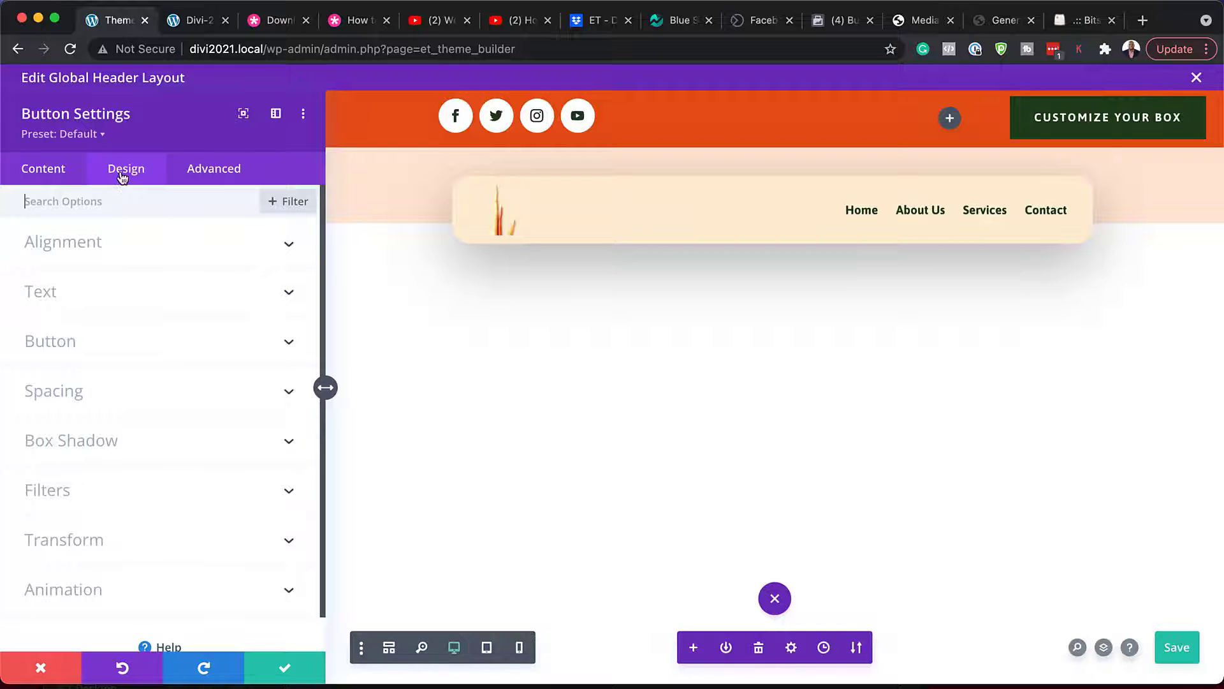
click(87, 347)
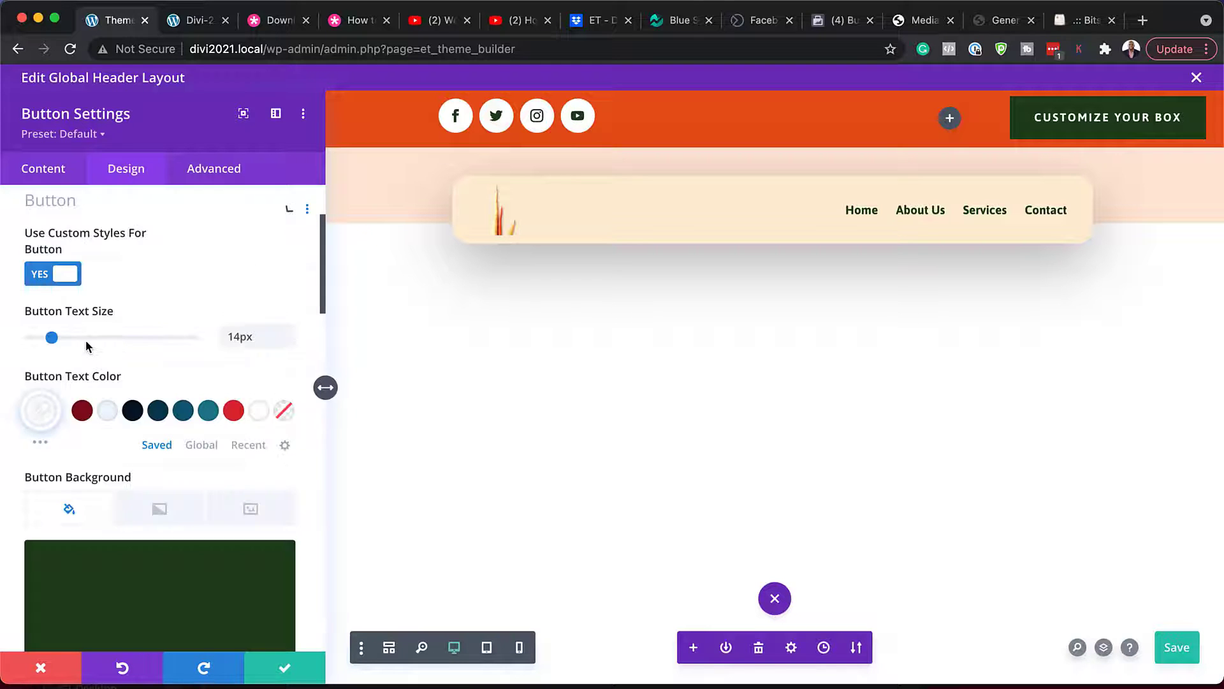
scroll(182, 520, down, 2)
scroll(181, 519, down, 2)
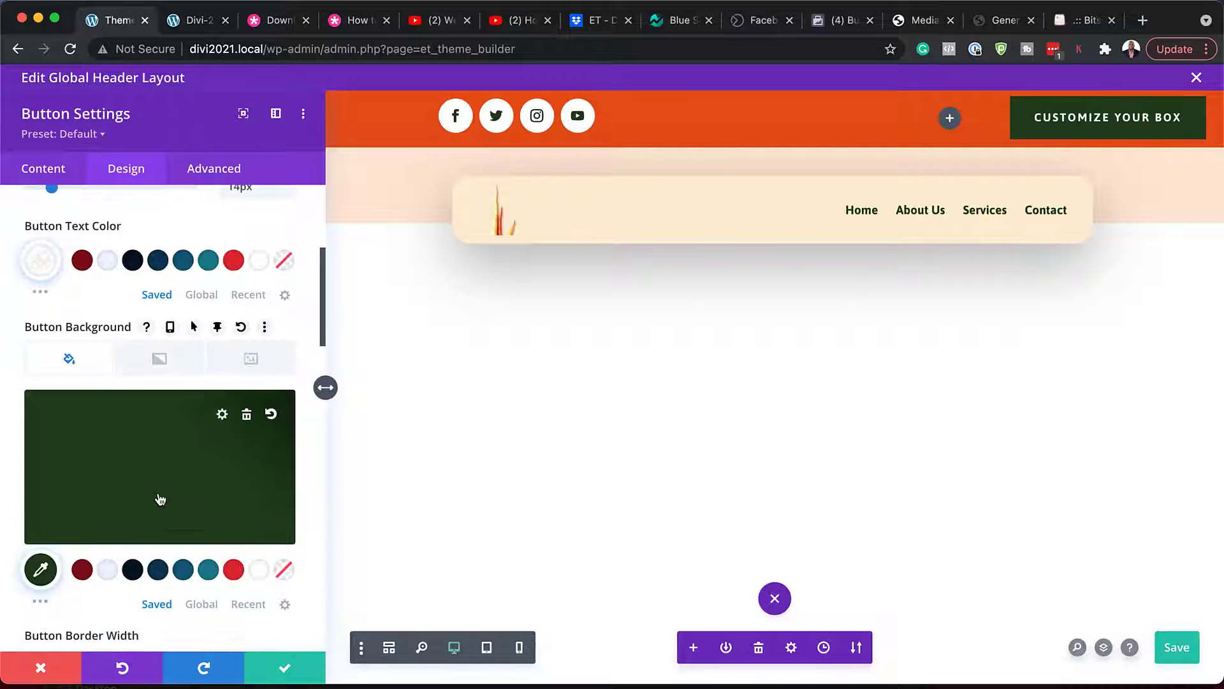
click(127, 573)
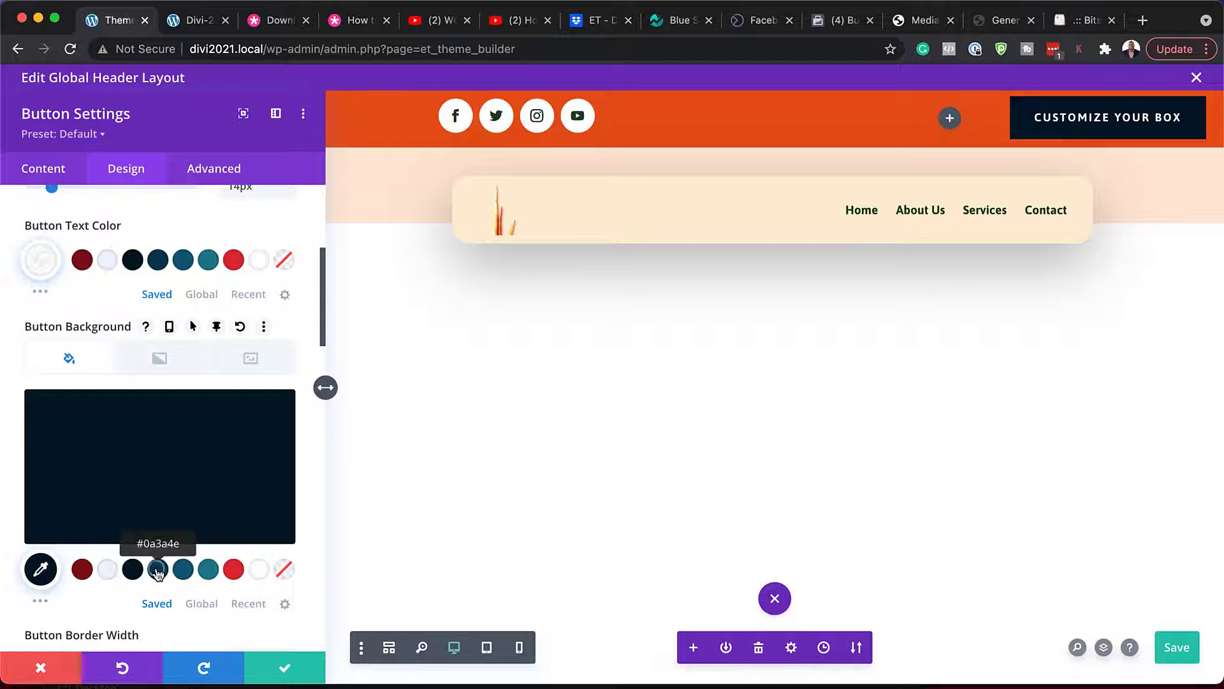
click(158, 572)
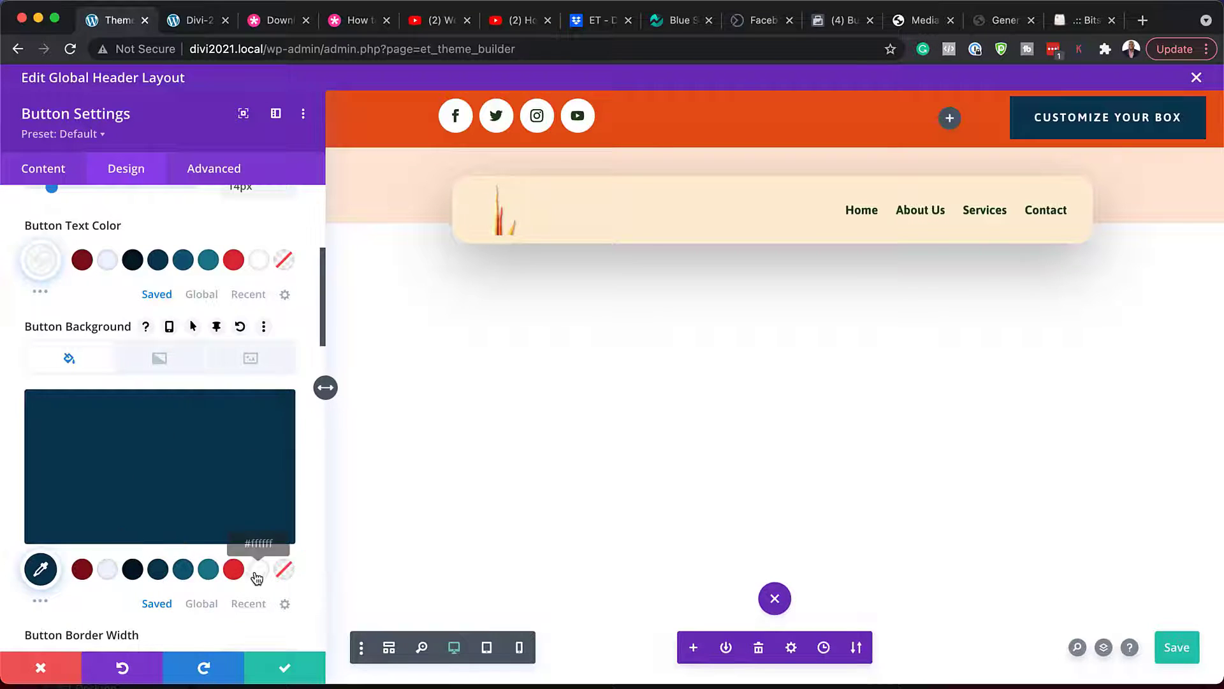
scroll(202, 470, down, 5)
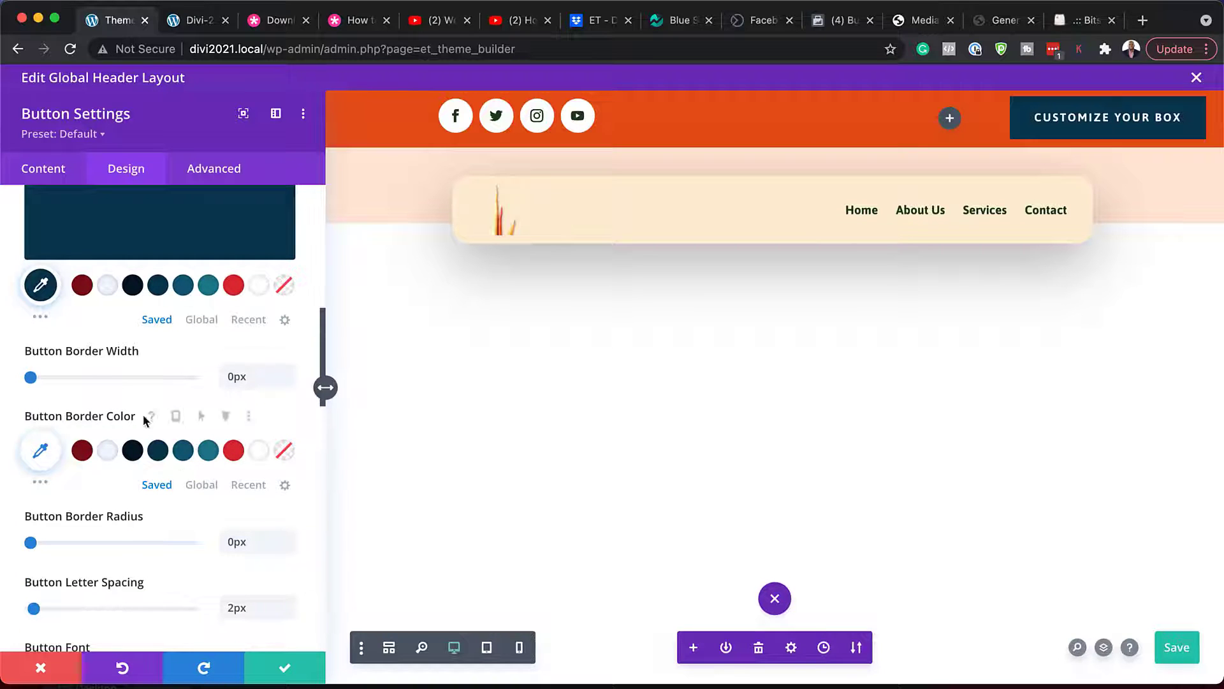
scroll(165, 506, down, 3)
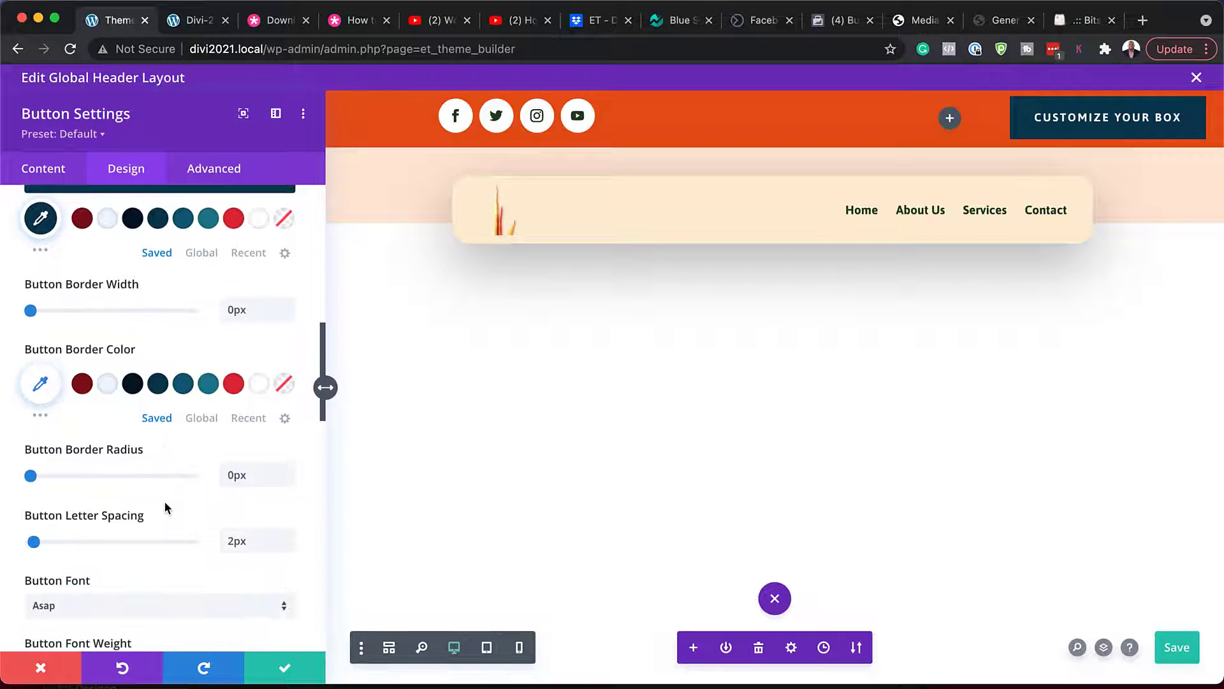
scroll(164, 502, down, 1)
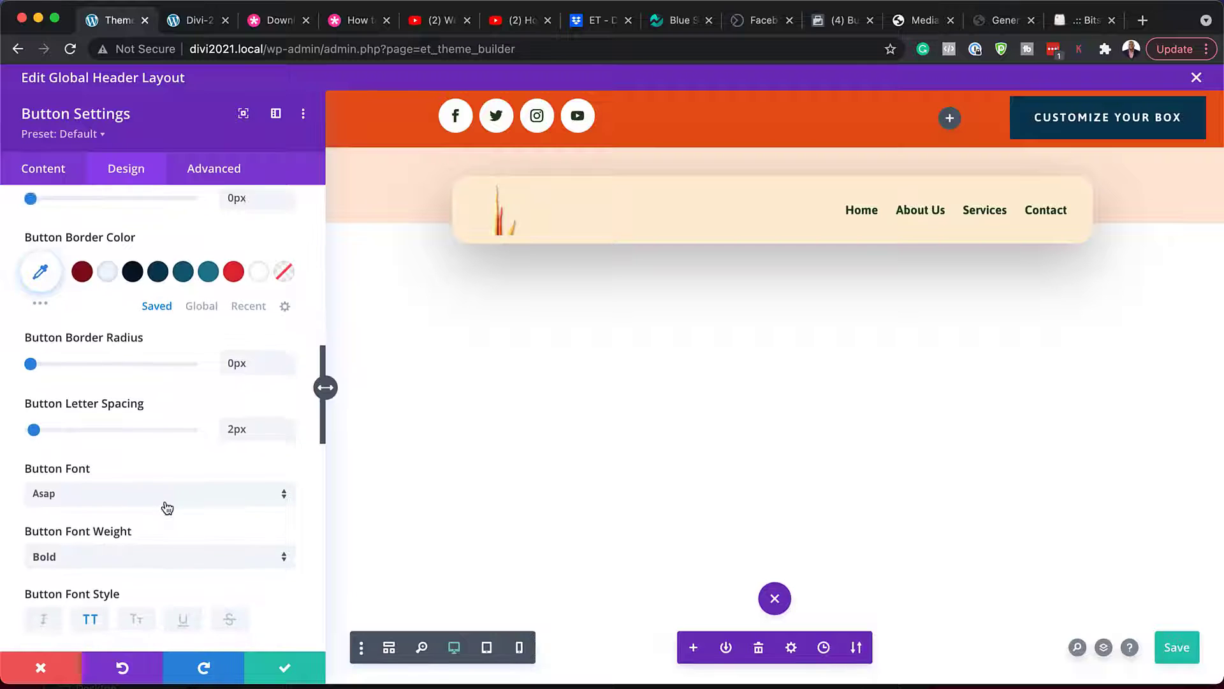
- Set the button font to Poppins with 12px text size
click(168, 502)
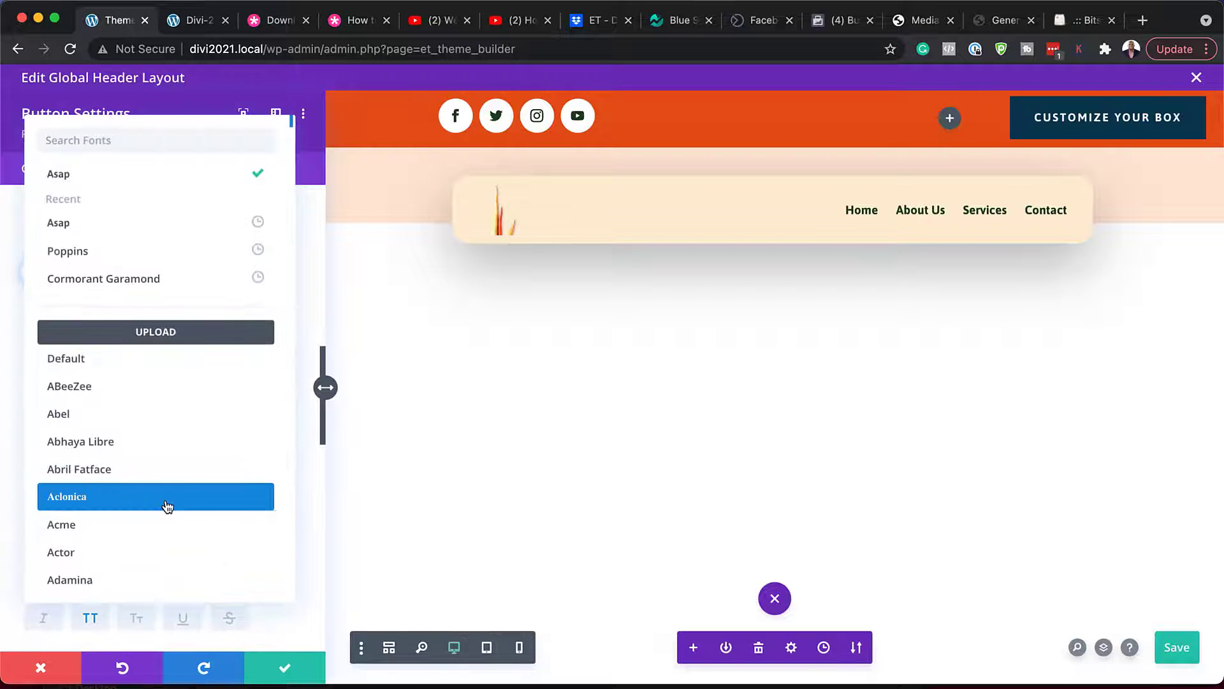
click(169, 254)
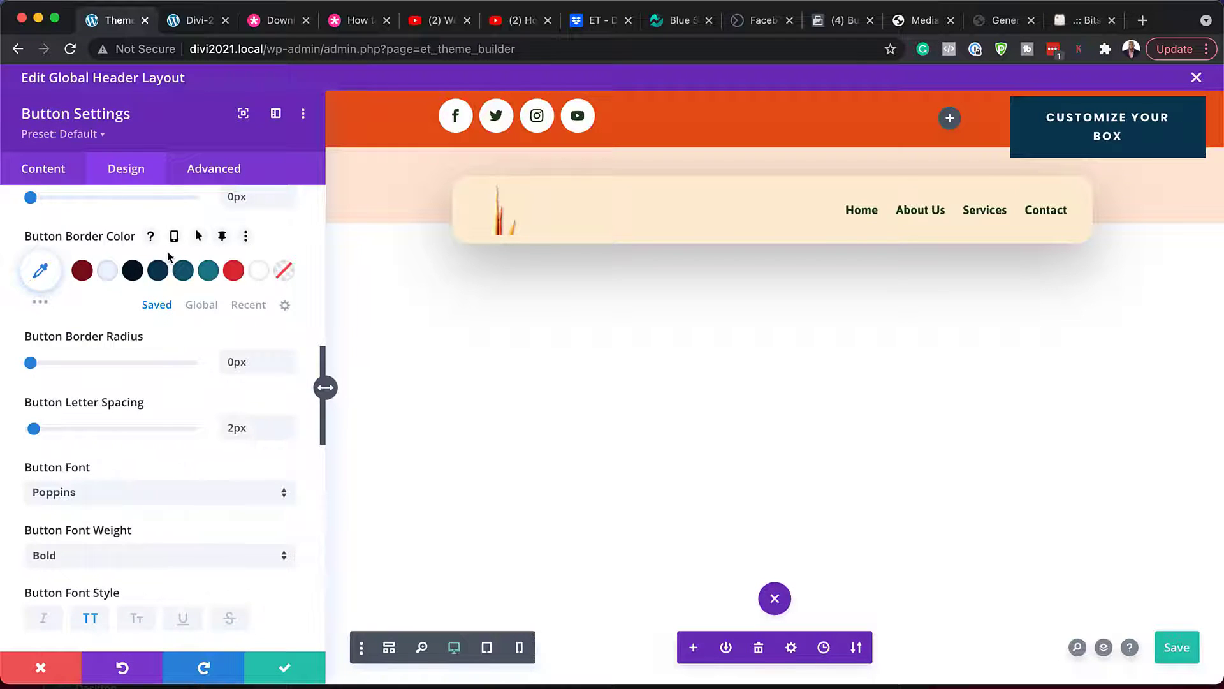
scroll(240, 497, down, 3)
scroll(238, 492, up, 8)
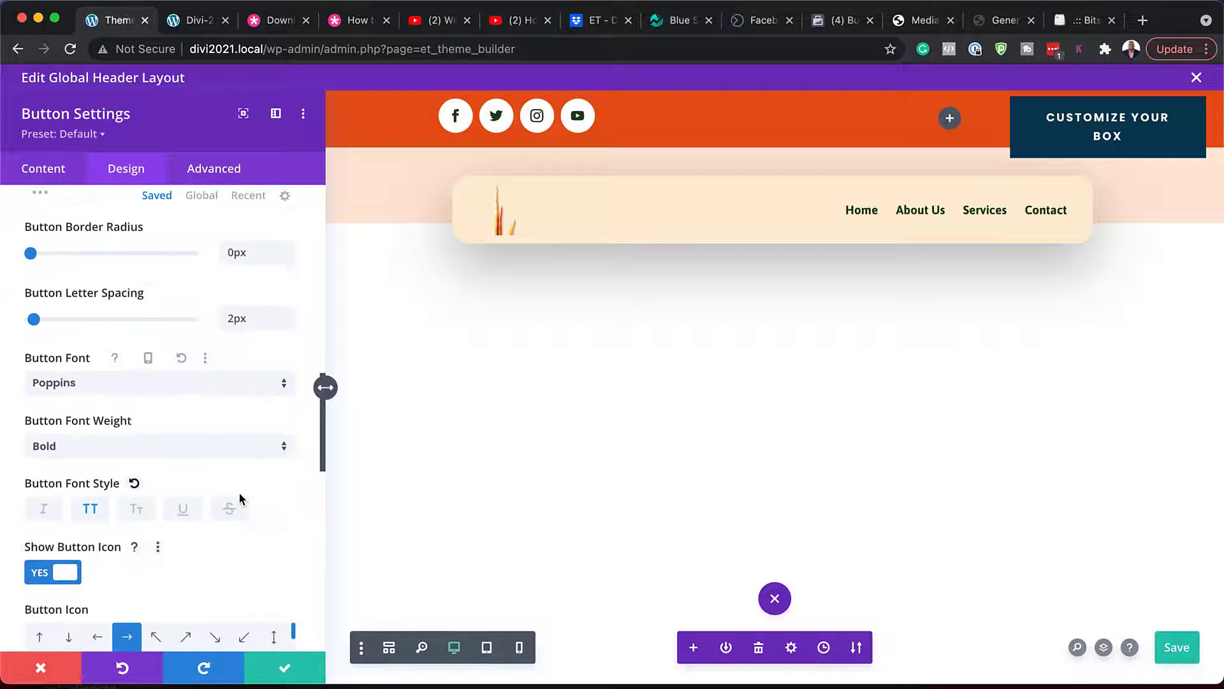
scroll(240, 497, up, 5)
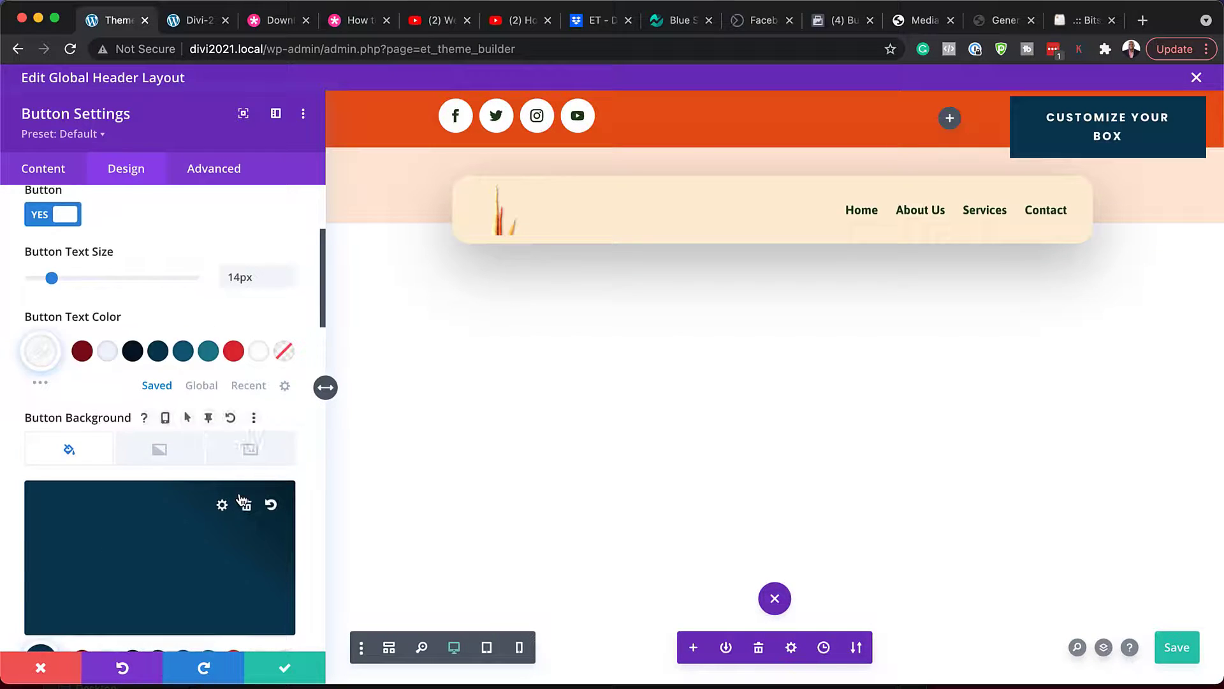
click(287, 307)
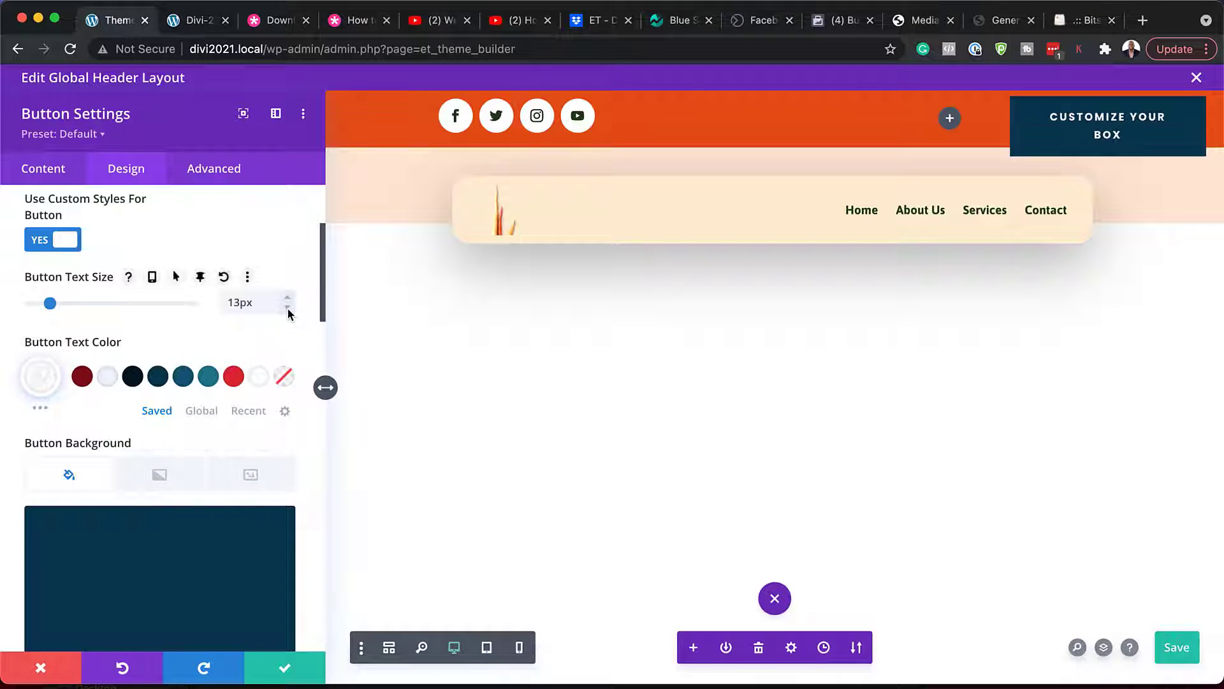
click(288, 307)
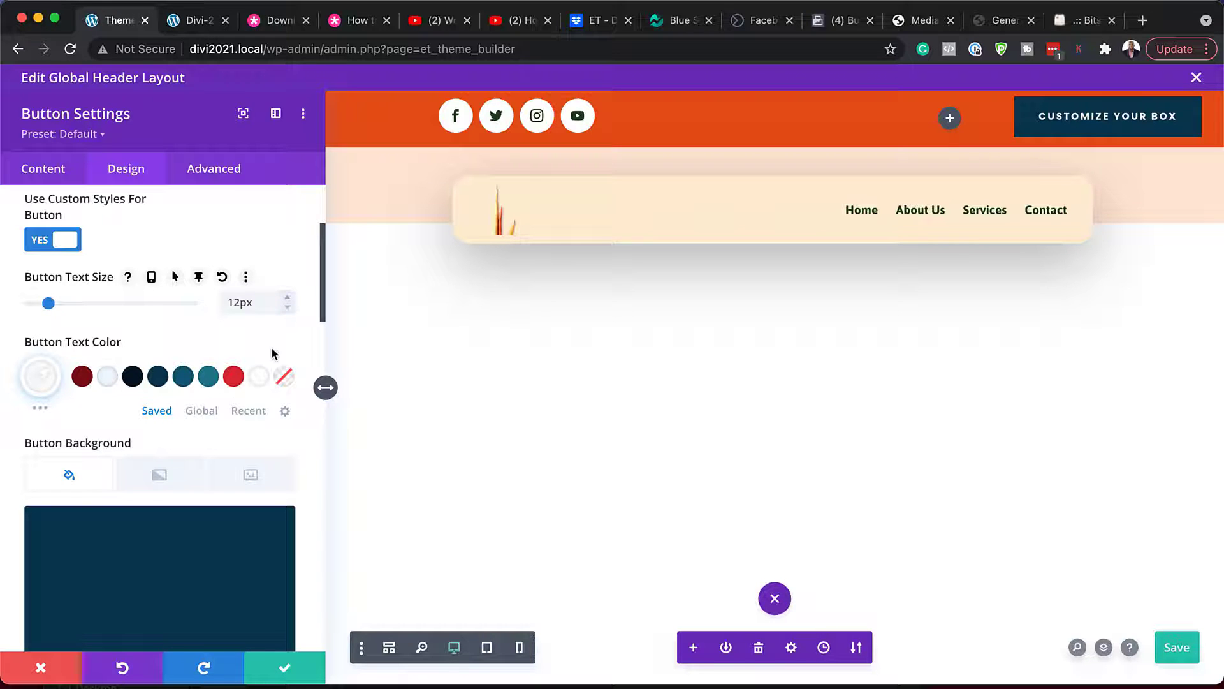
scroll(218, 430, down, 7)
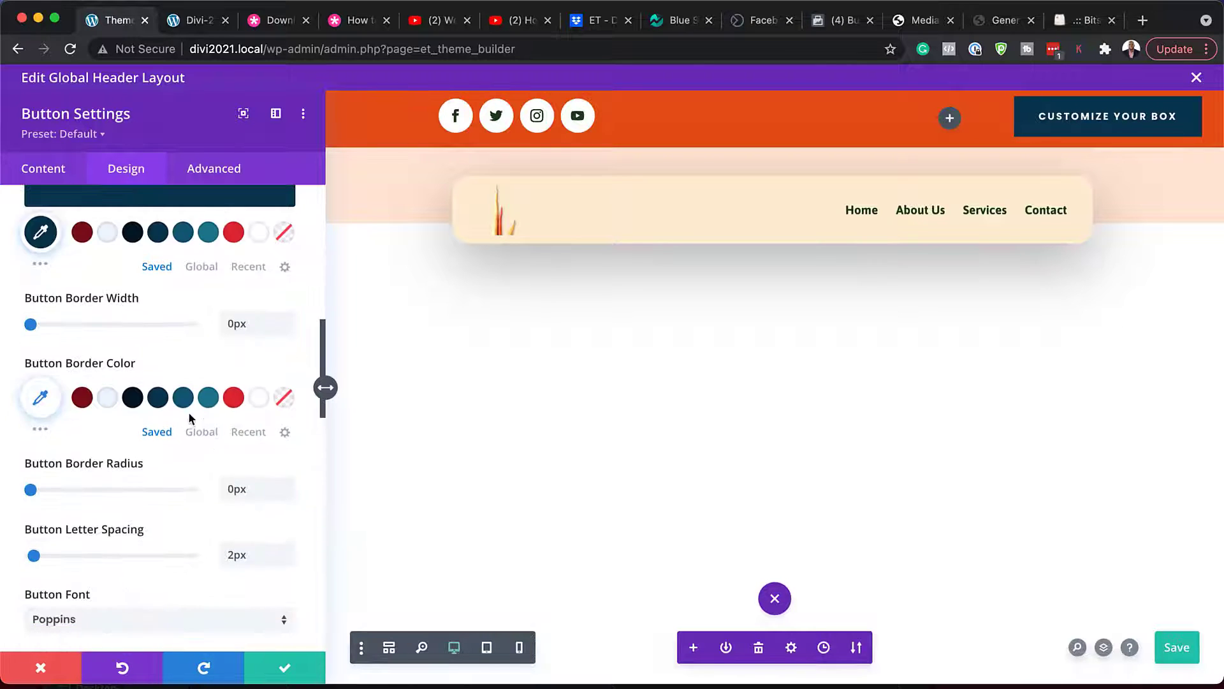
- Discard the button changes, save, and give the menu section a teal #1f7a8c background
click(44, 669)
key(super+s)
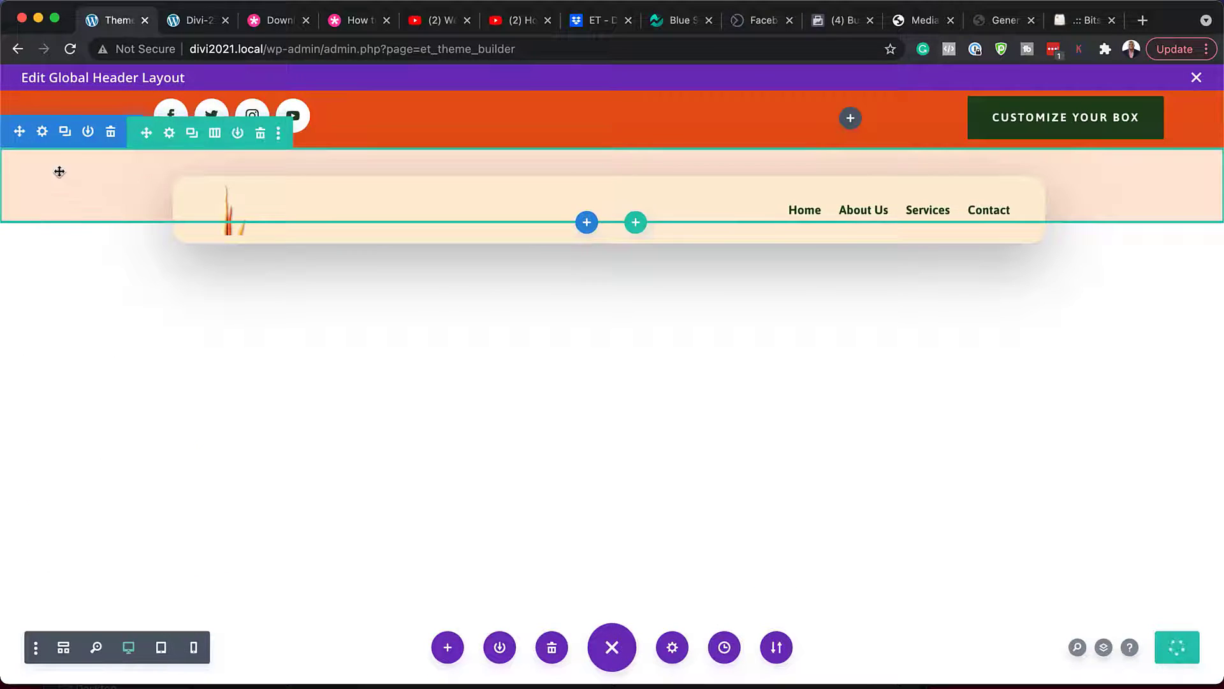
click(43, 133)
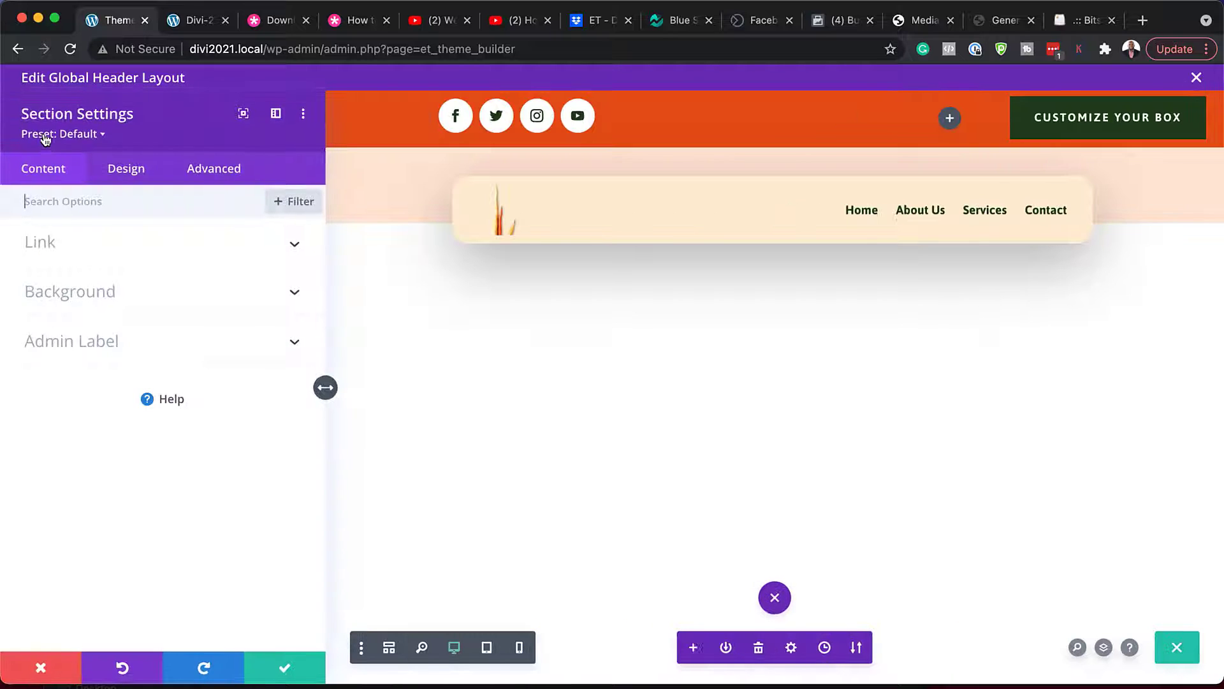
click(105, 292)
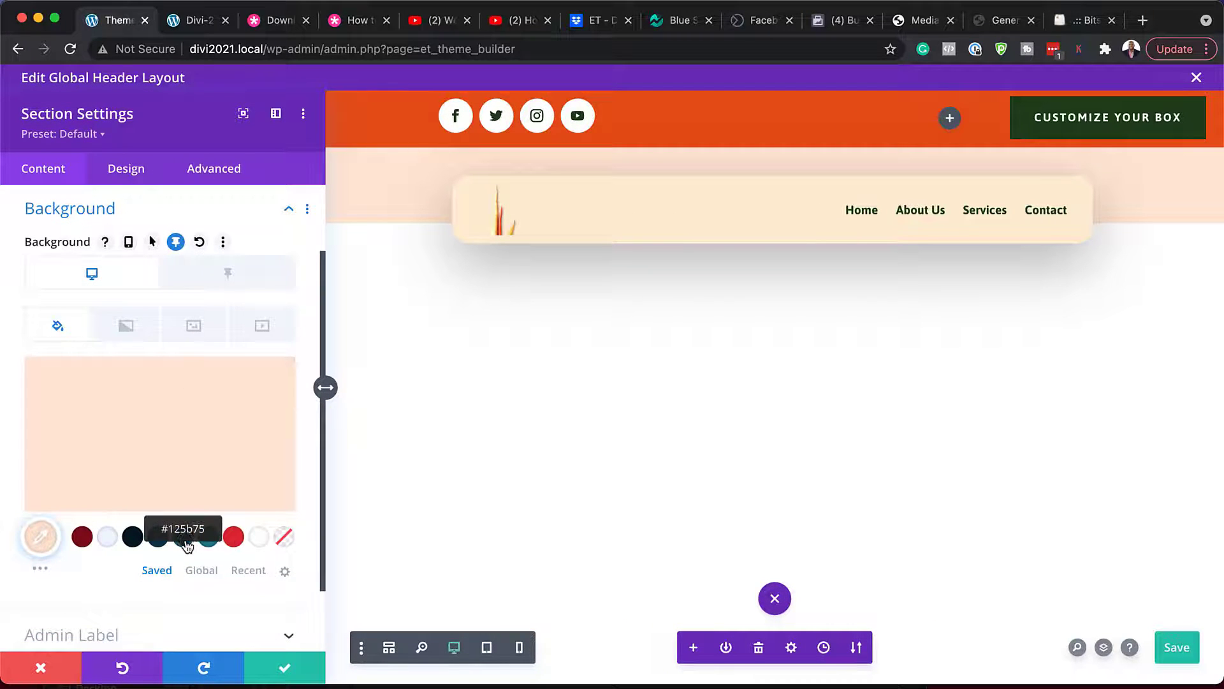
click(183, 536)
click(207, 539)
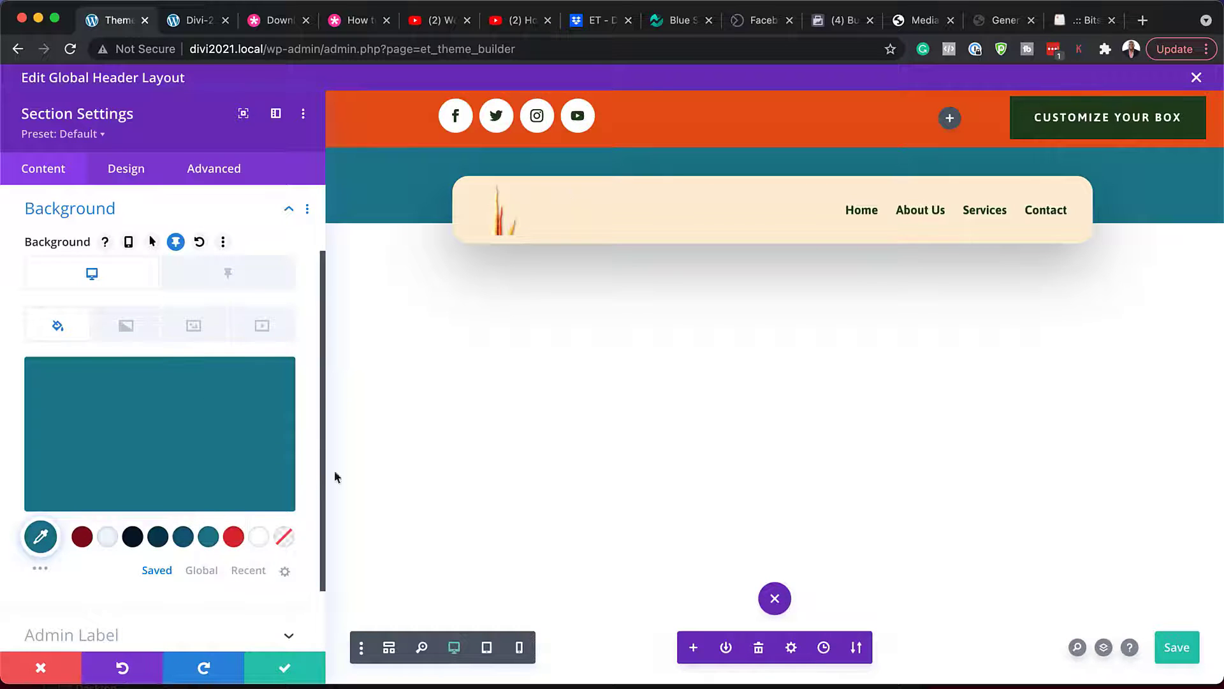
- Discard the section background edit, then replace the header menu logo with the white box icon (pest-control-1-1.png)
click(41, 667)
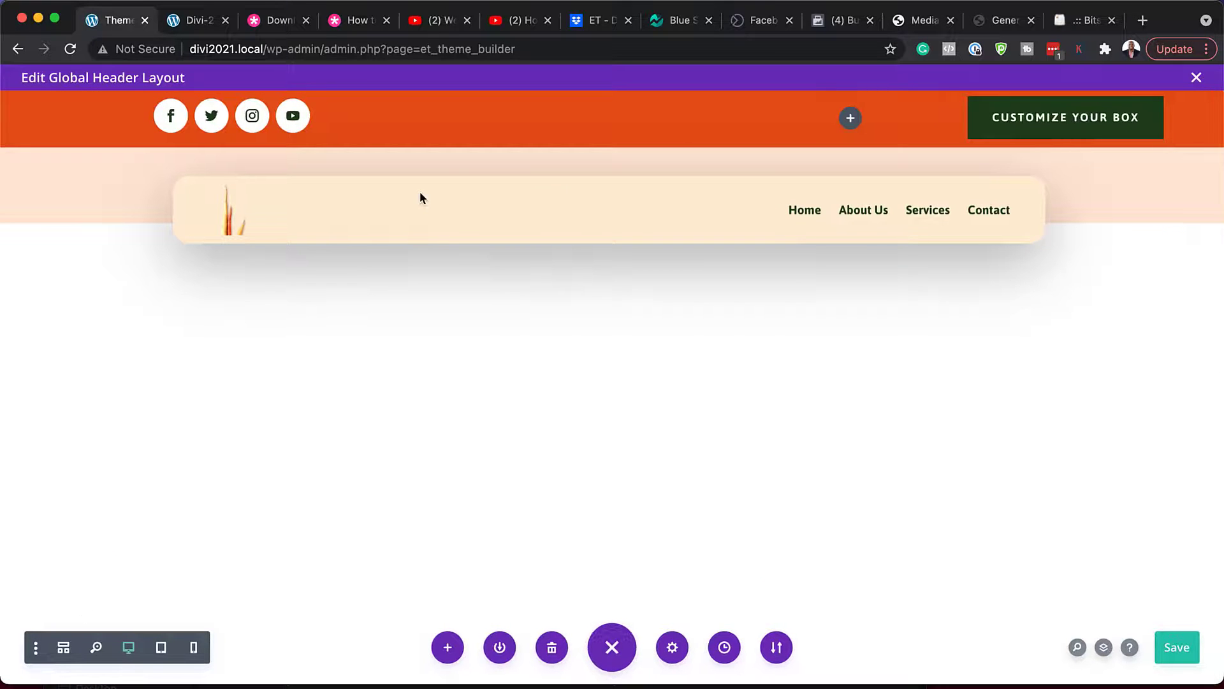
mouse_move(418, 194)
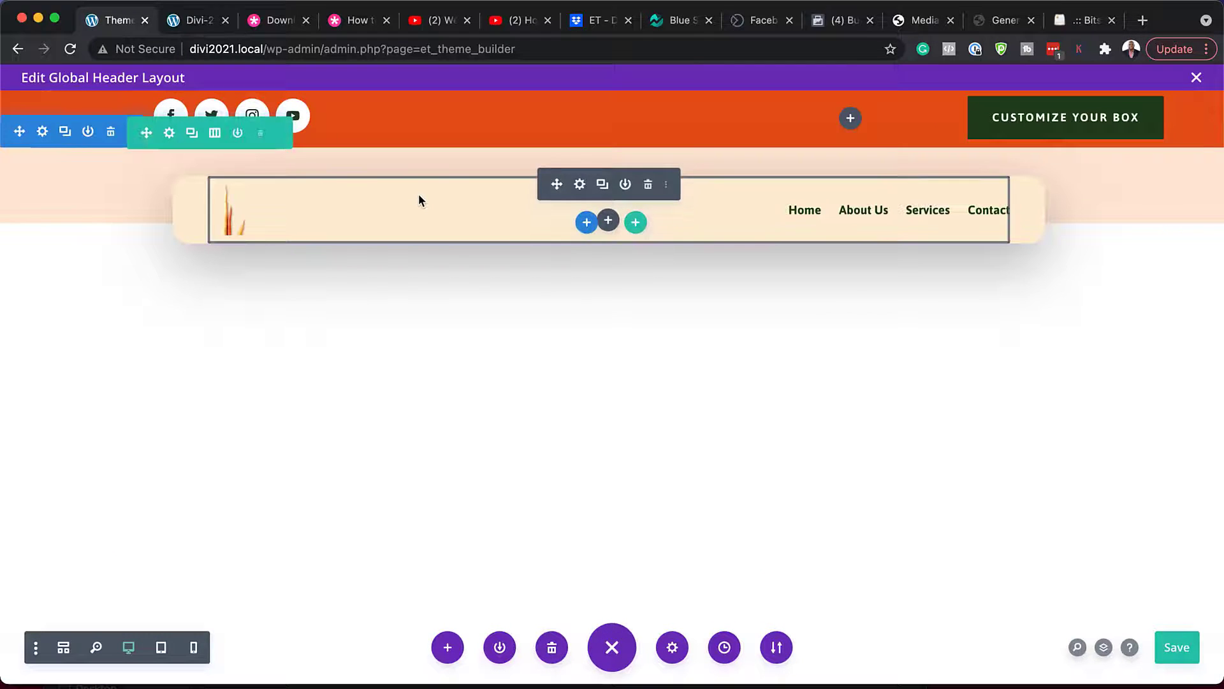
click(580, 185)
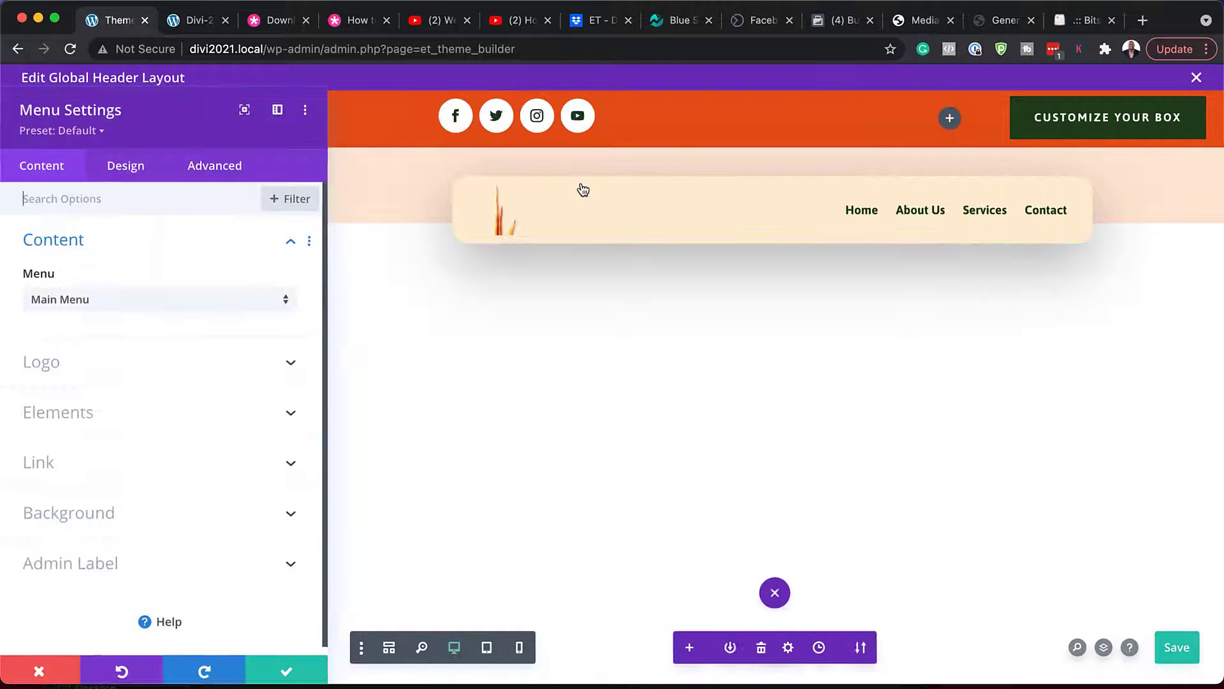
click(94, 373)
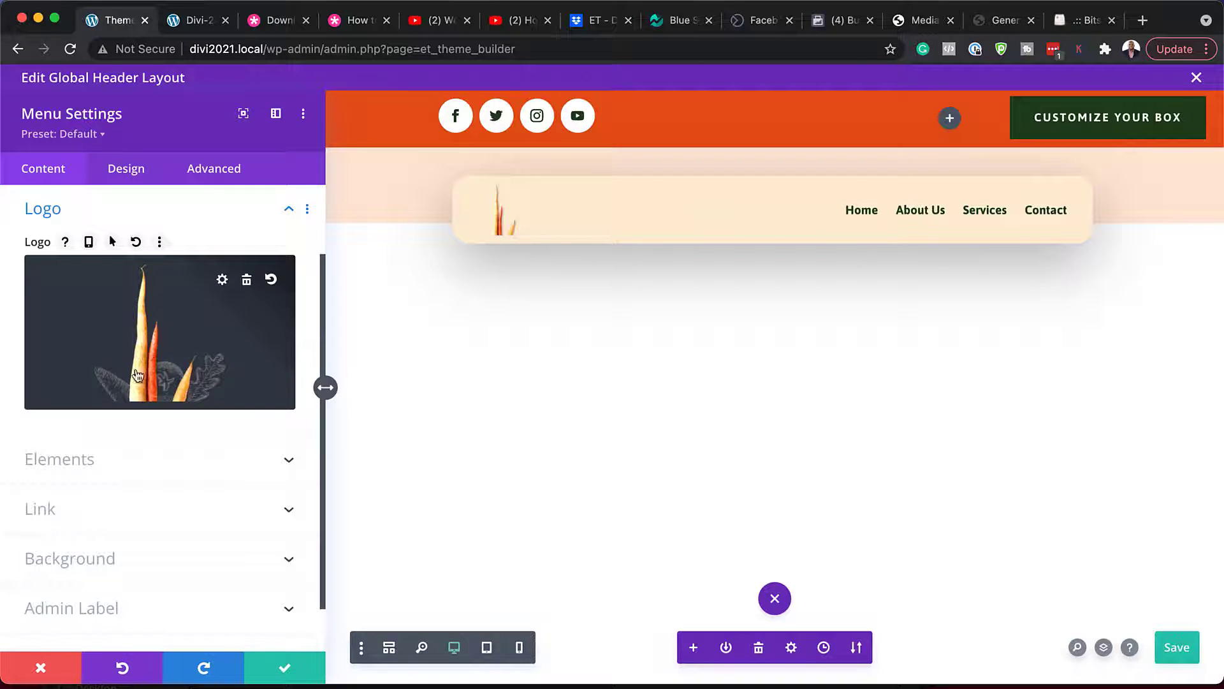
click(181, 342)
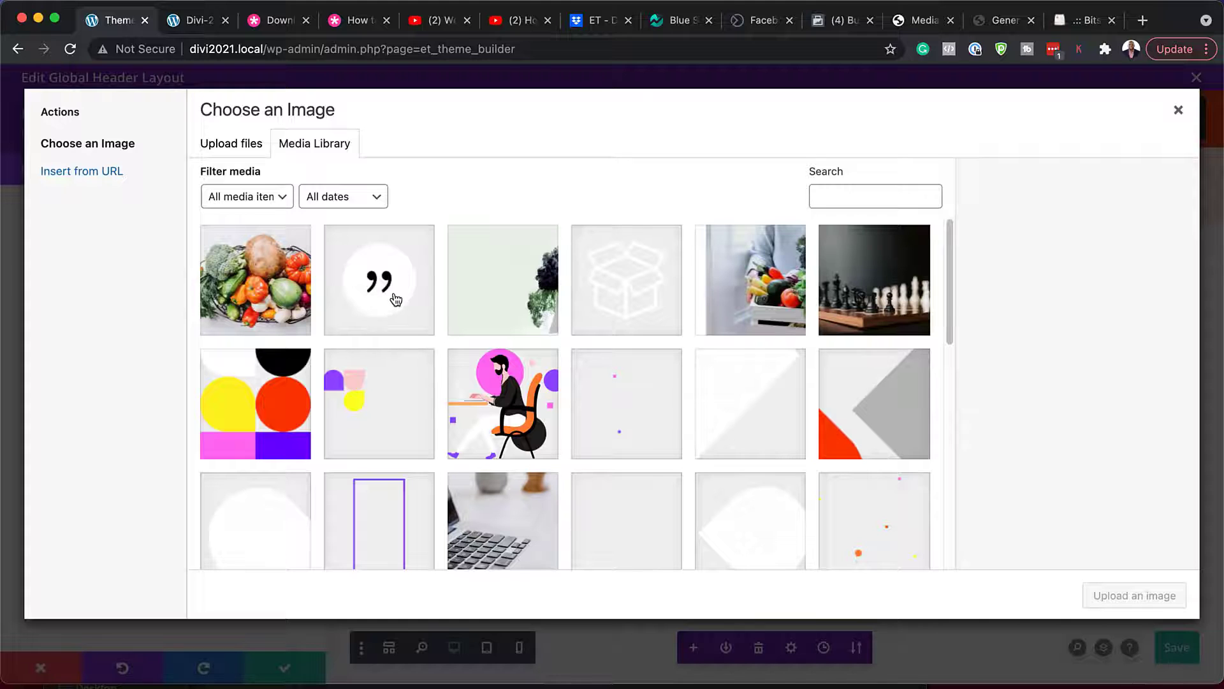
click(626, 291)
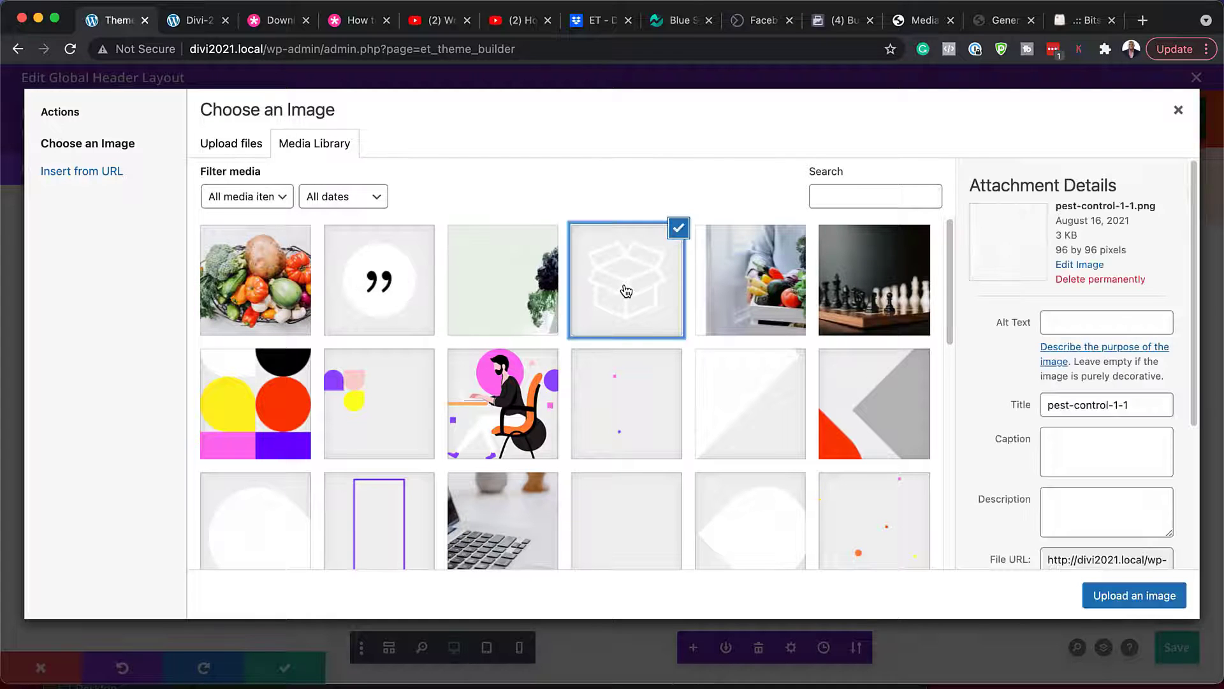
click(1108, 590)
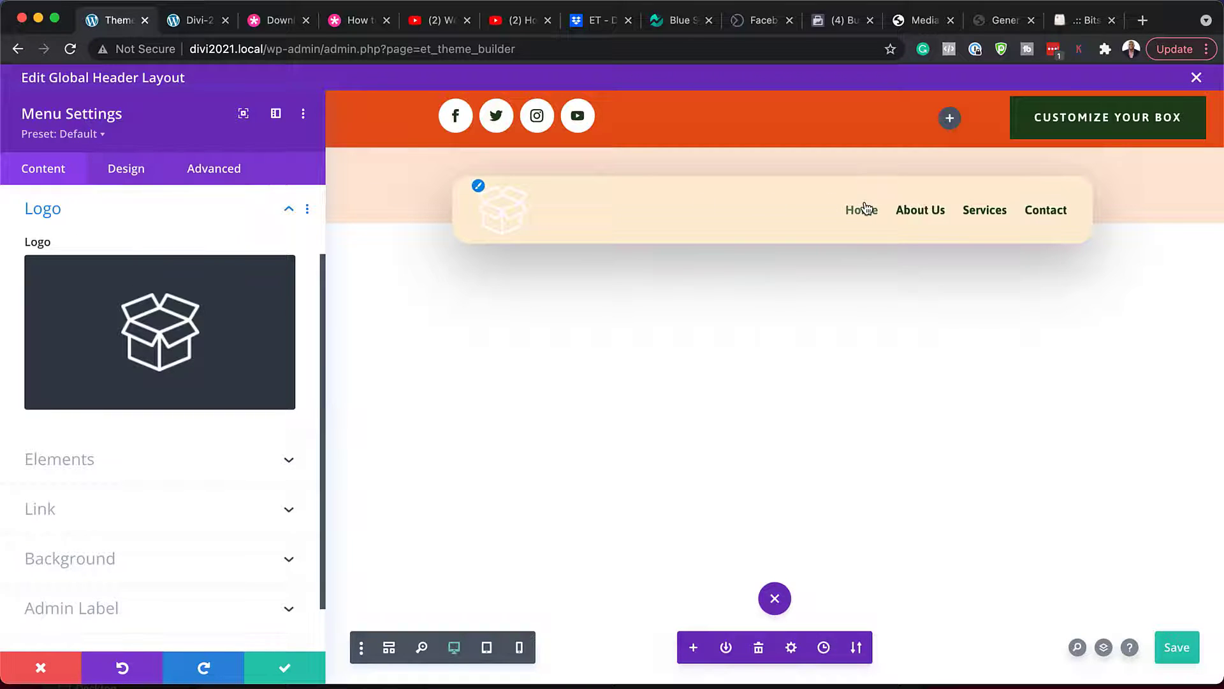
- Style the menu text with red active links, teal uppercase lettering and 1px letter spacing
click(130, 170)
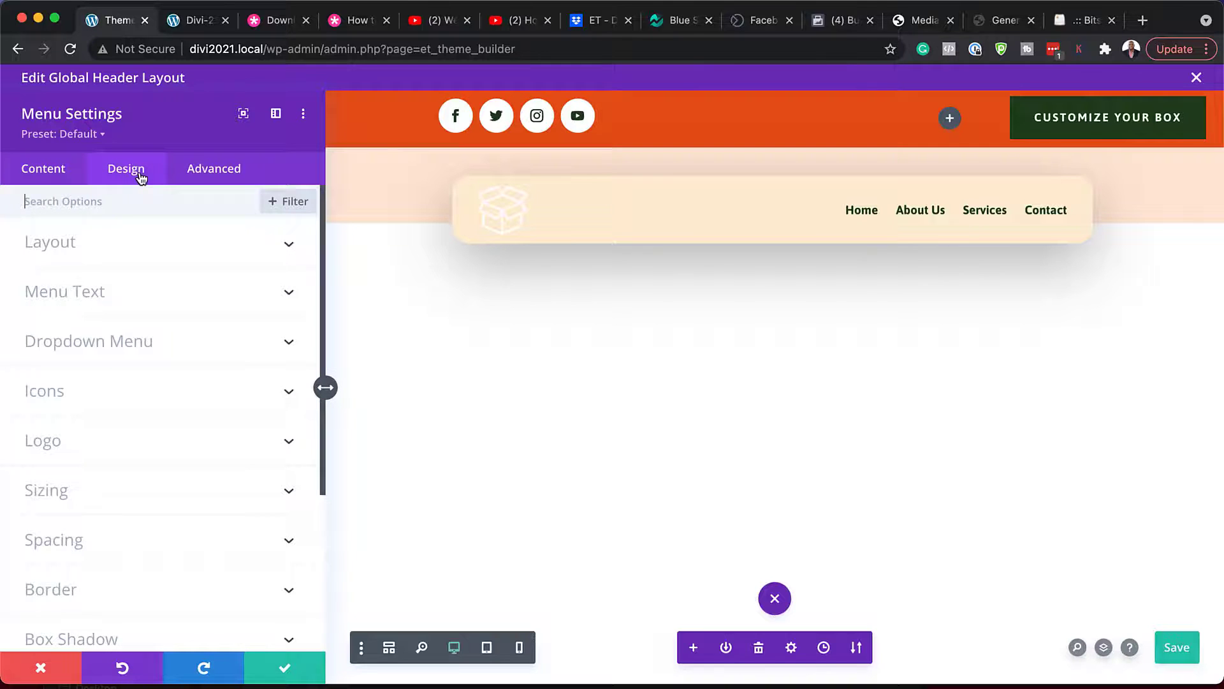
click(119, 296)
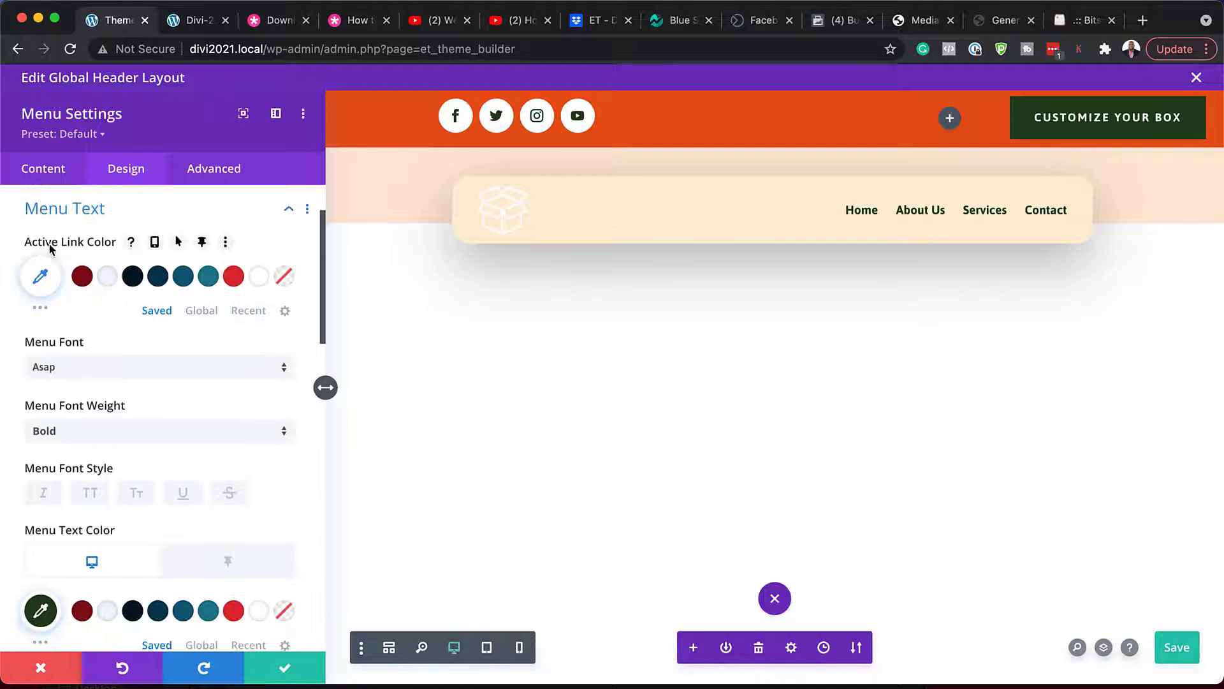
click(234, 279)
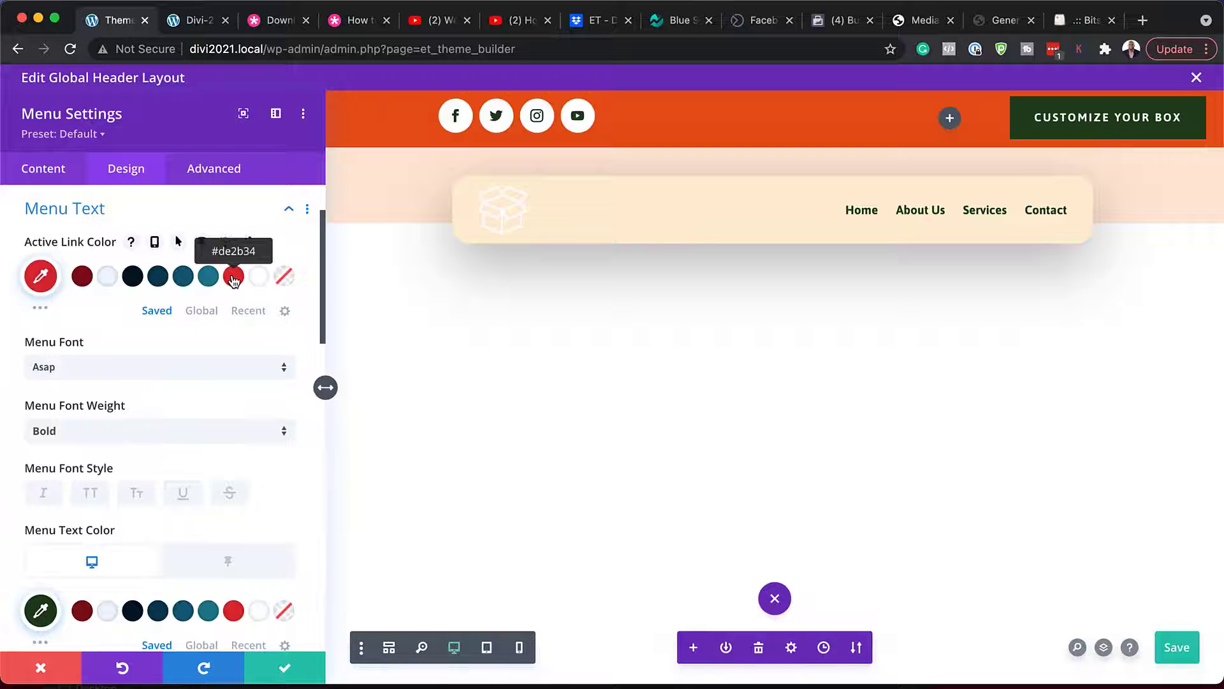
scroll(215, 416, down, 3)
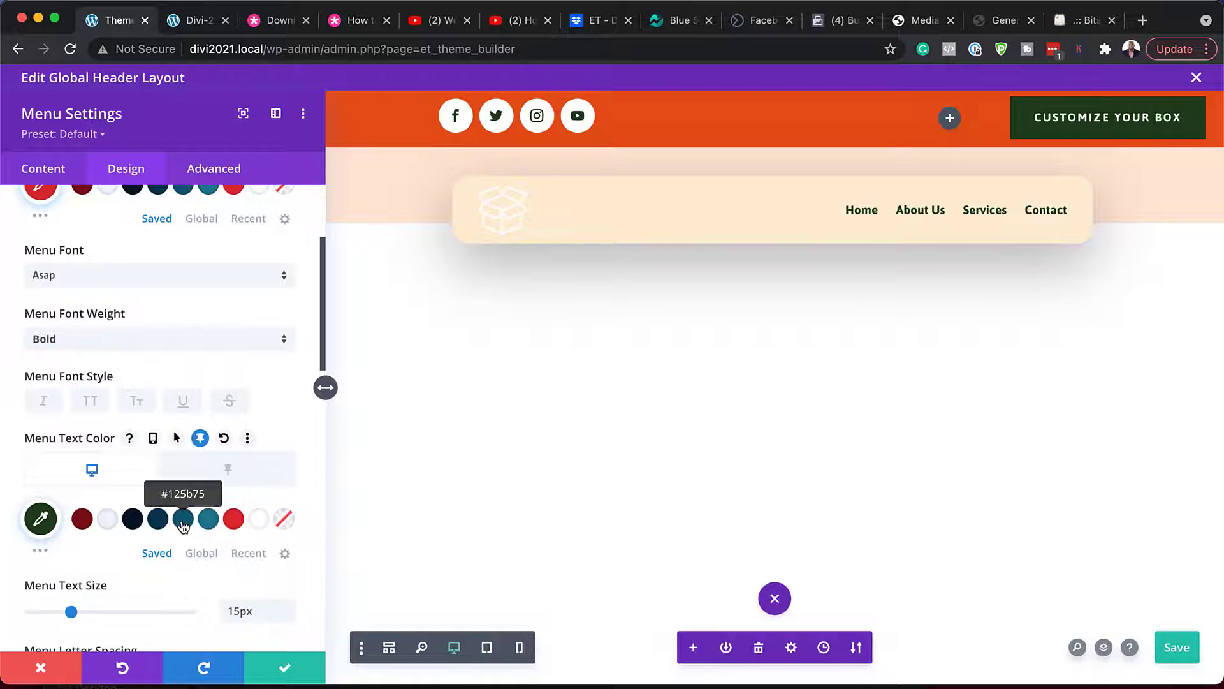
click(208, 520)
click(91, 401)
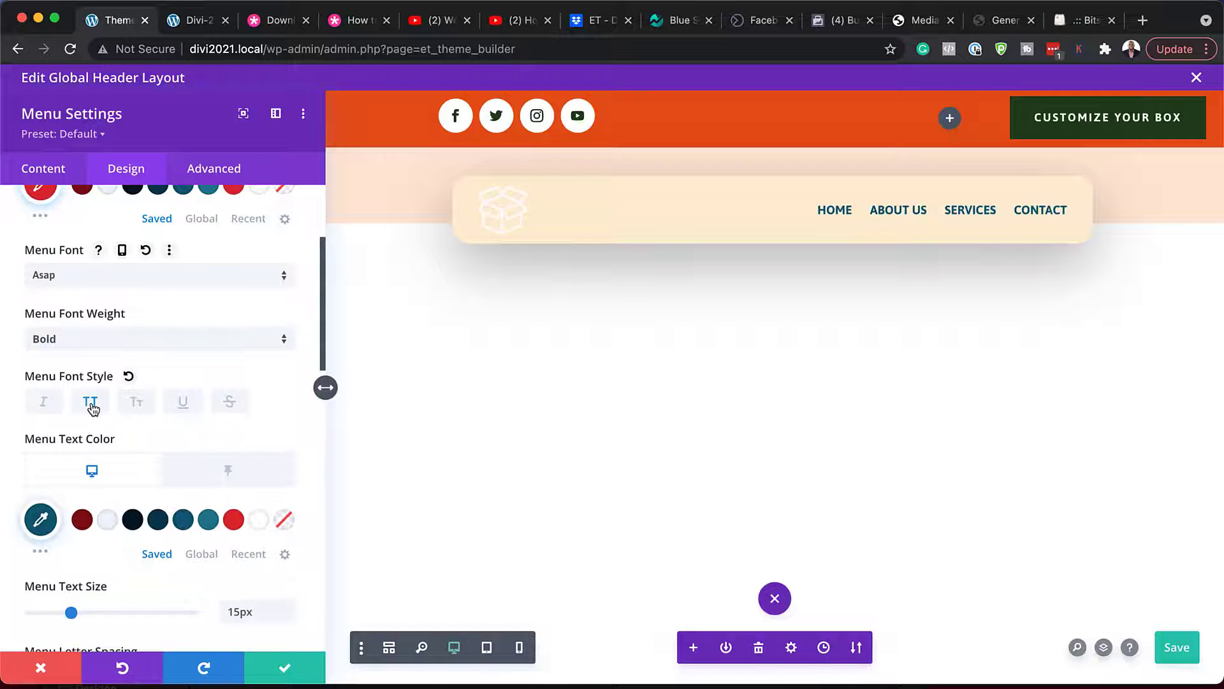
scroll(204, 389, up, 1)
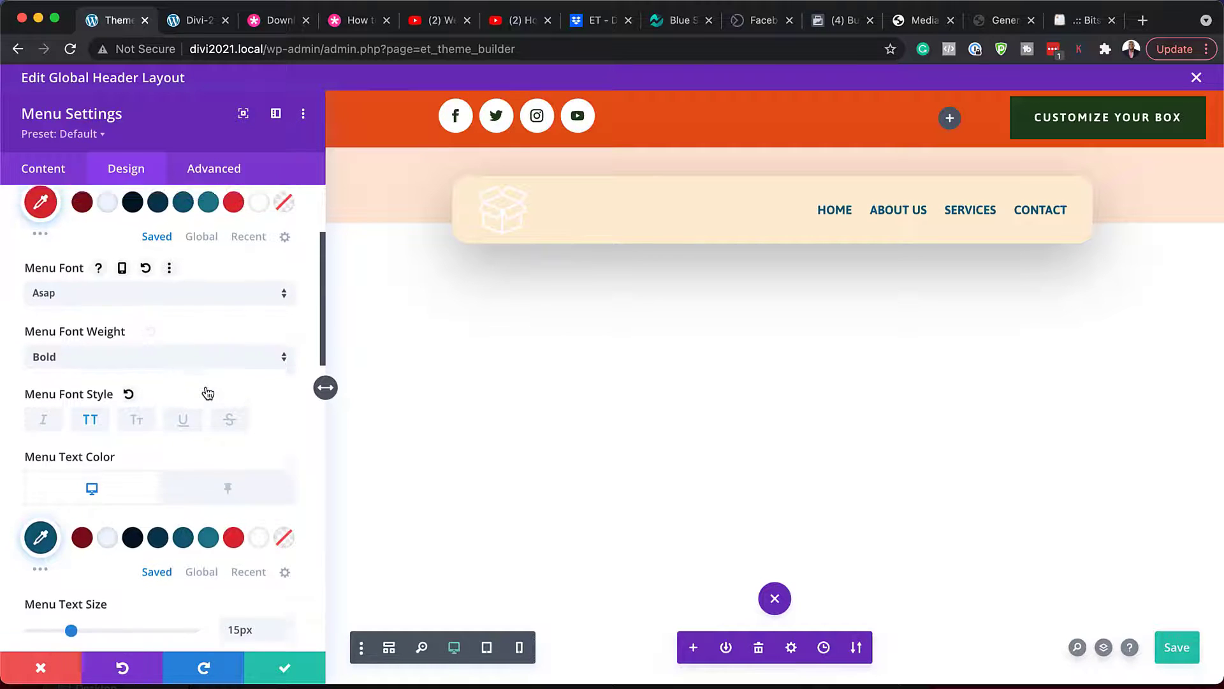
scroll(205, 385, down, 6)
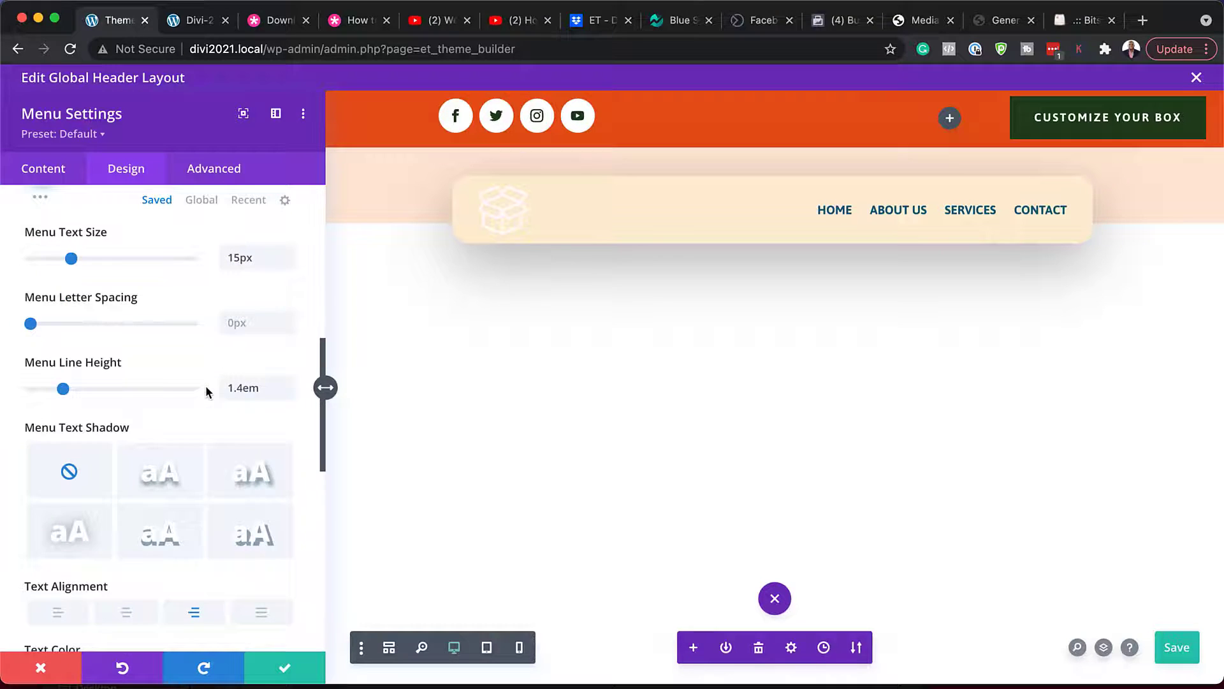
click(289, 319)
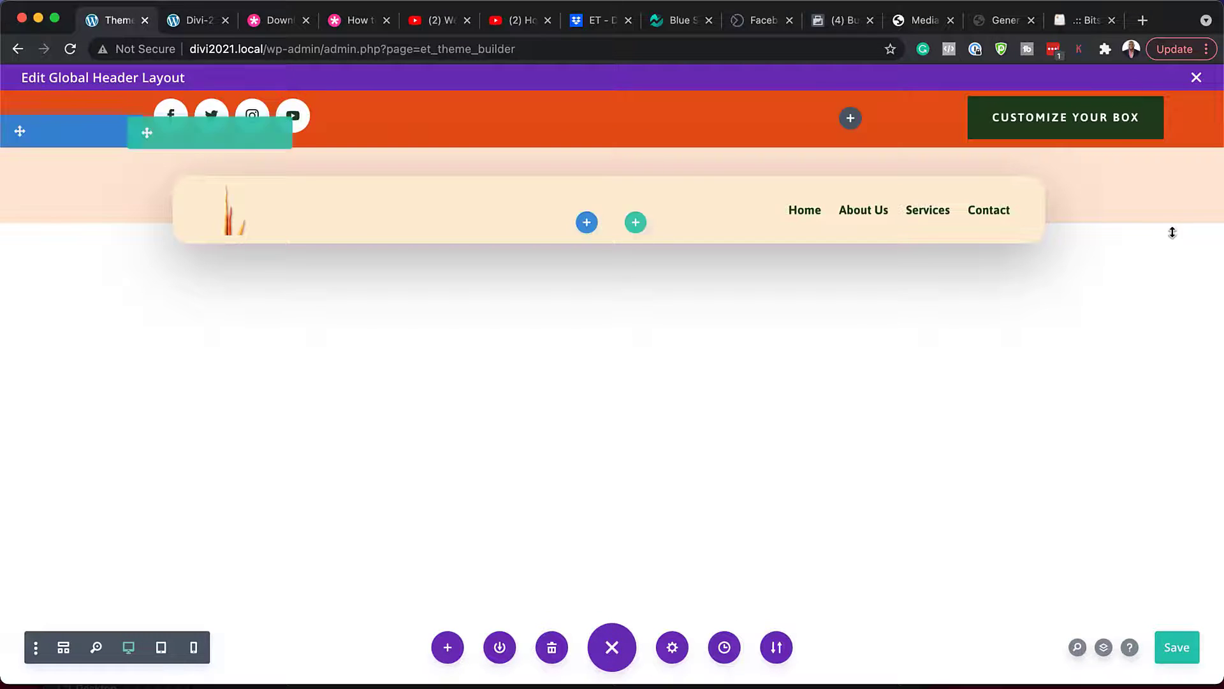
- Save the global header, close its editor and open the Global Footer layout for editing
click(1179, 649)
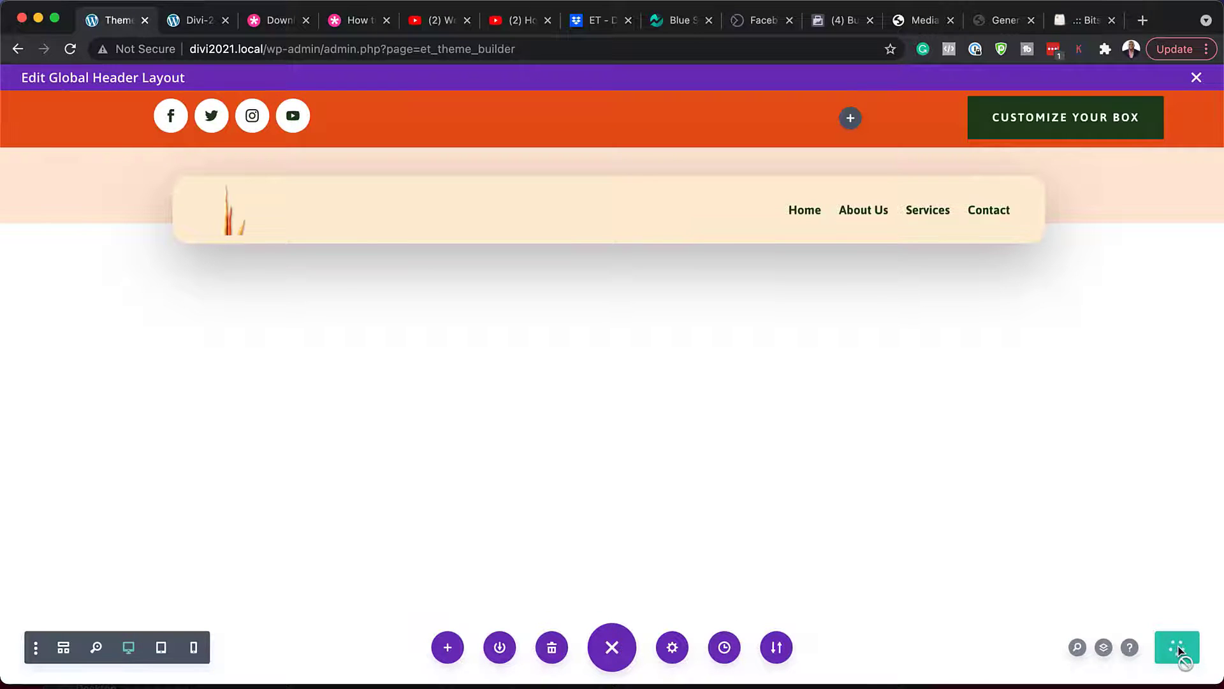
click(1197, 77)
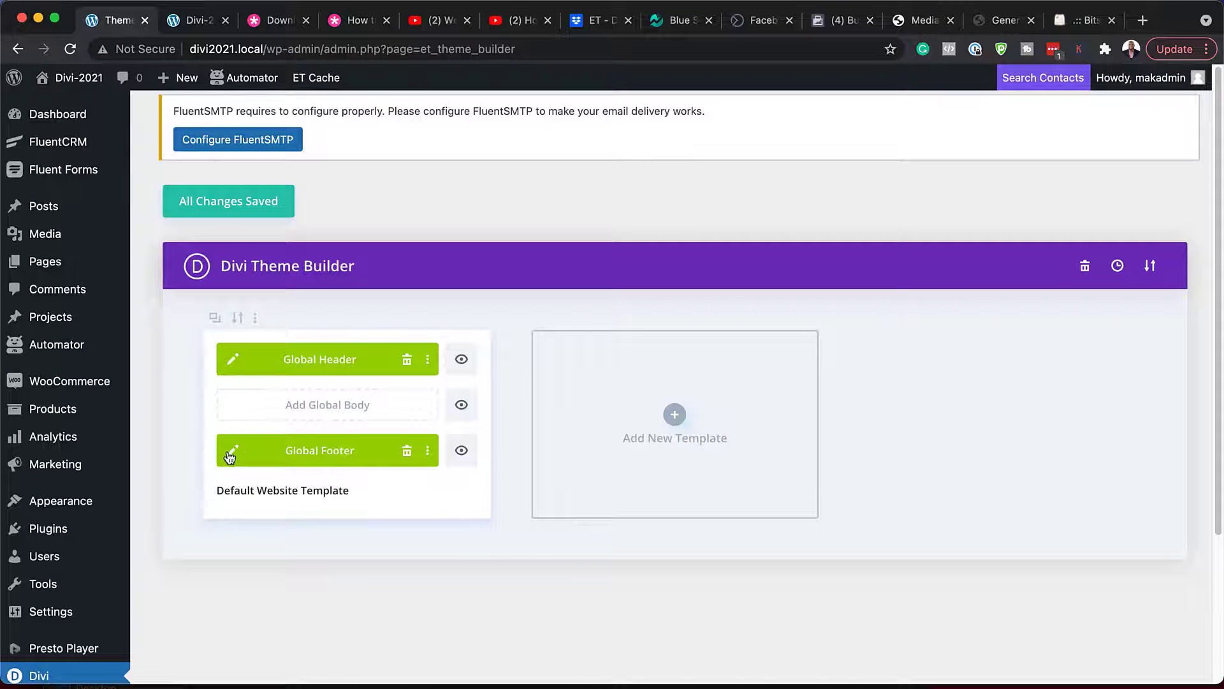
click(233, 452)
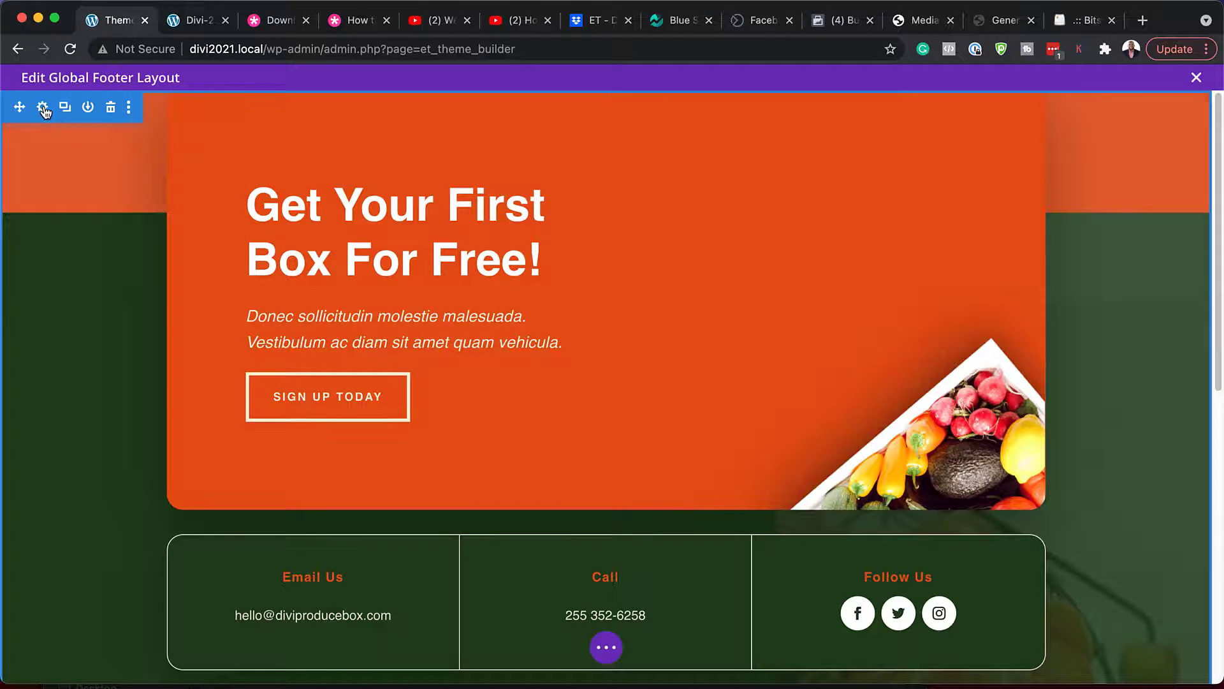
click(43, 108)
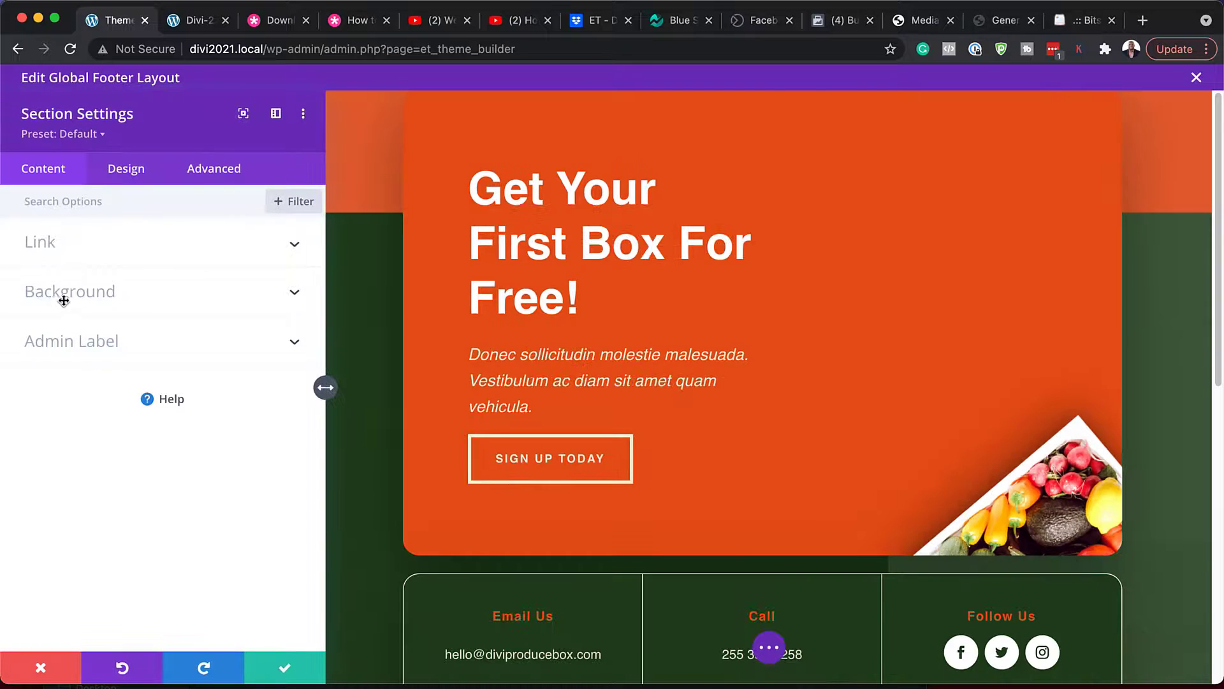
click(77, 297)
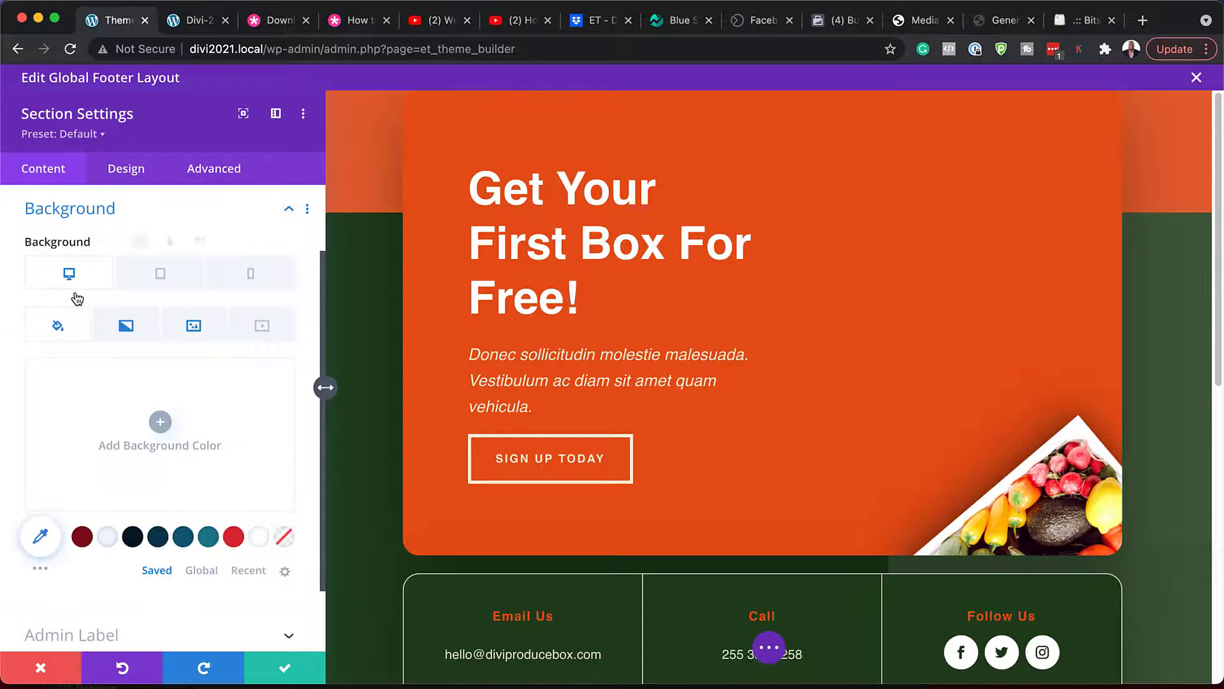
click(128, 328)
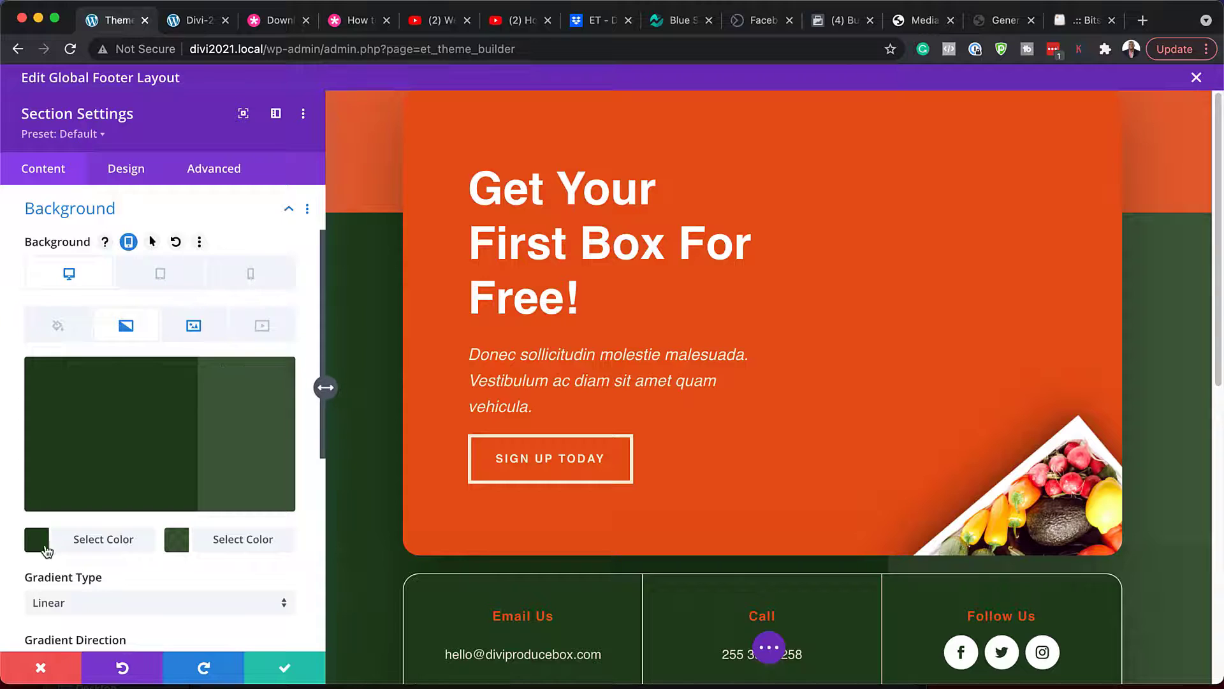
click(36, 548)
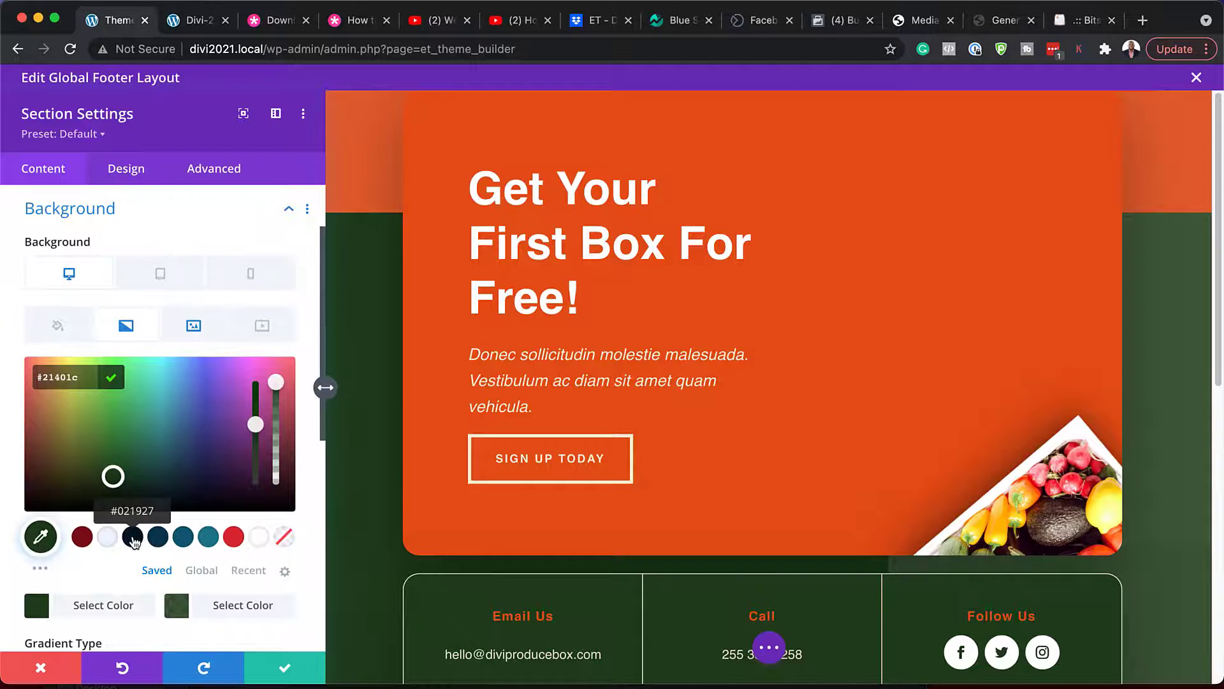
click(132, 538)
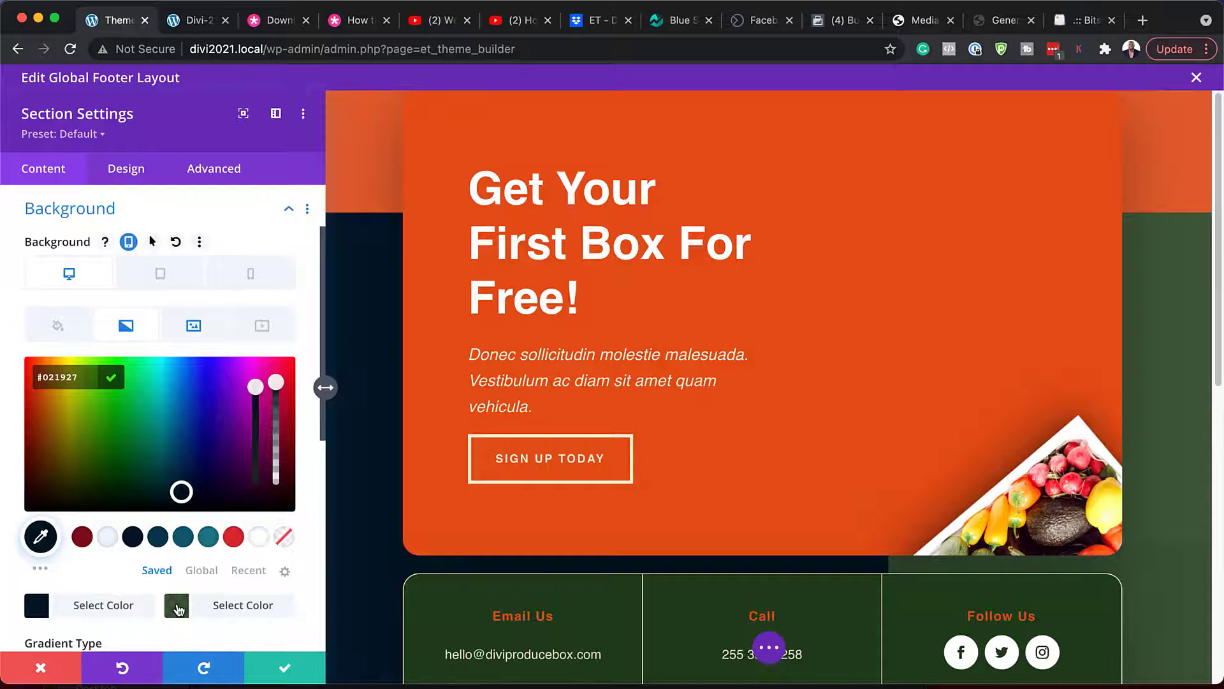
click(177, 606)
click(233, 536)
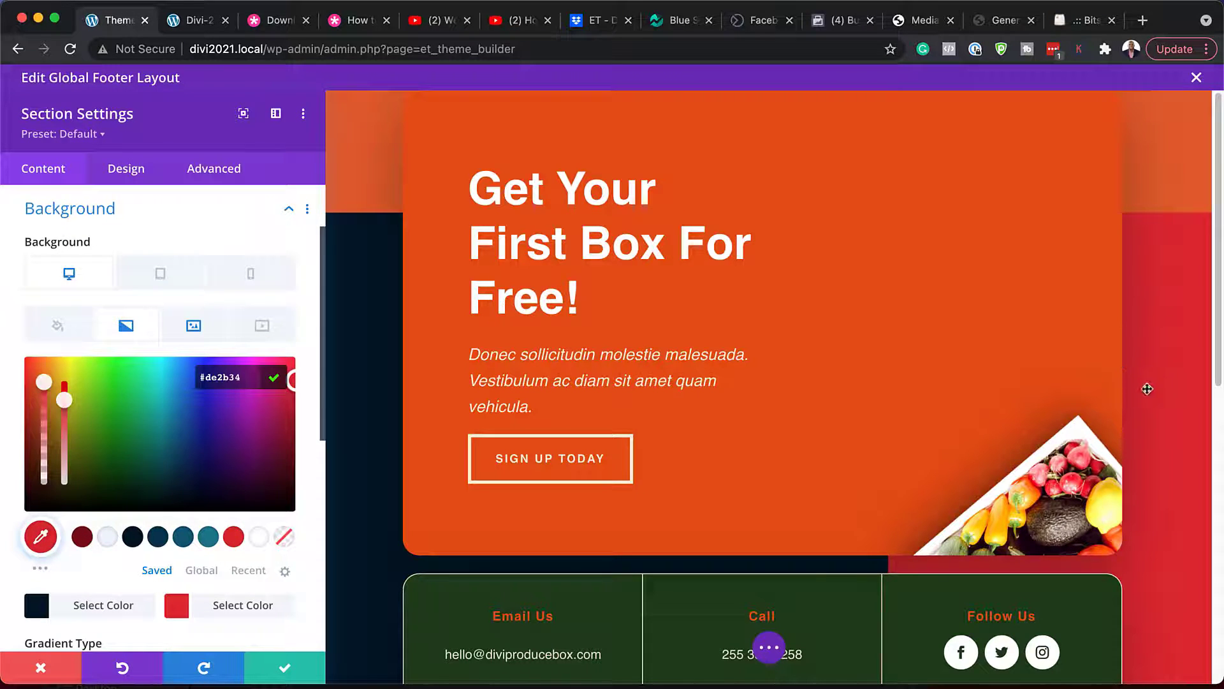
click(41, 667)
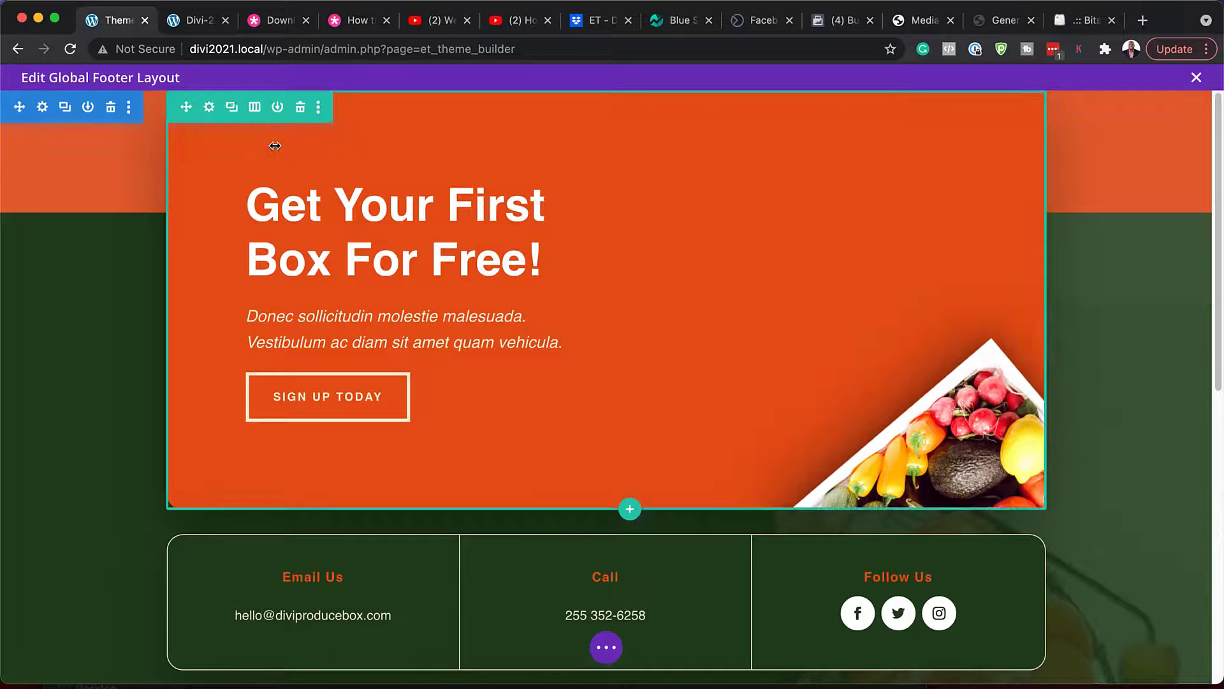
click(210, 107)
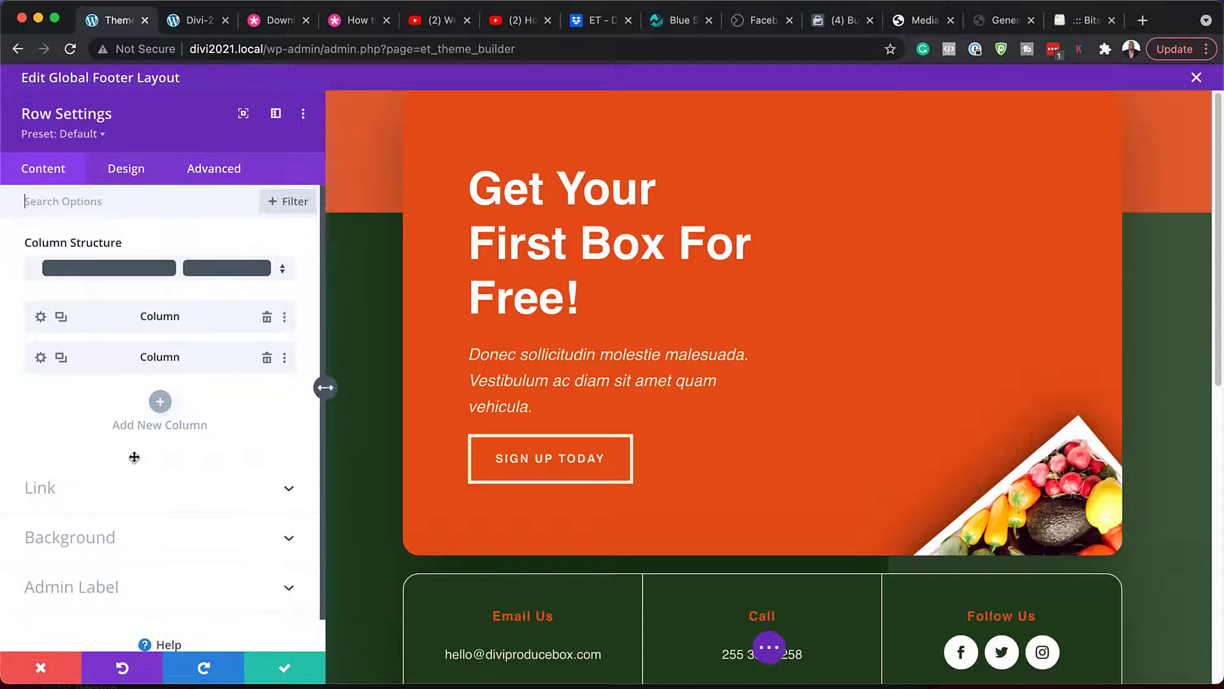
click(123, 537)
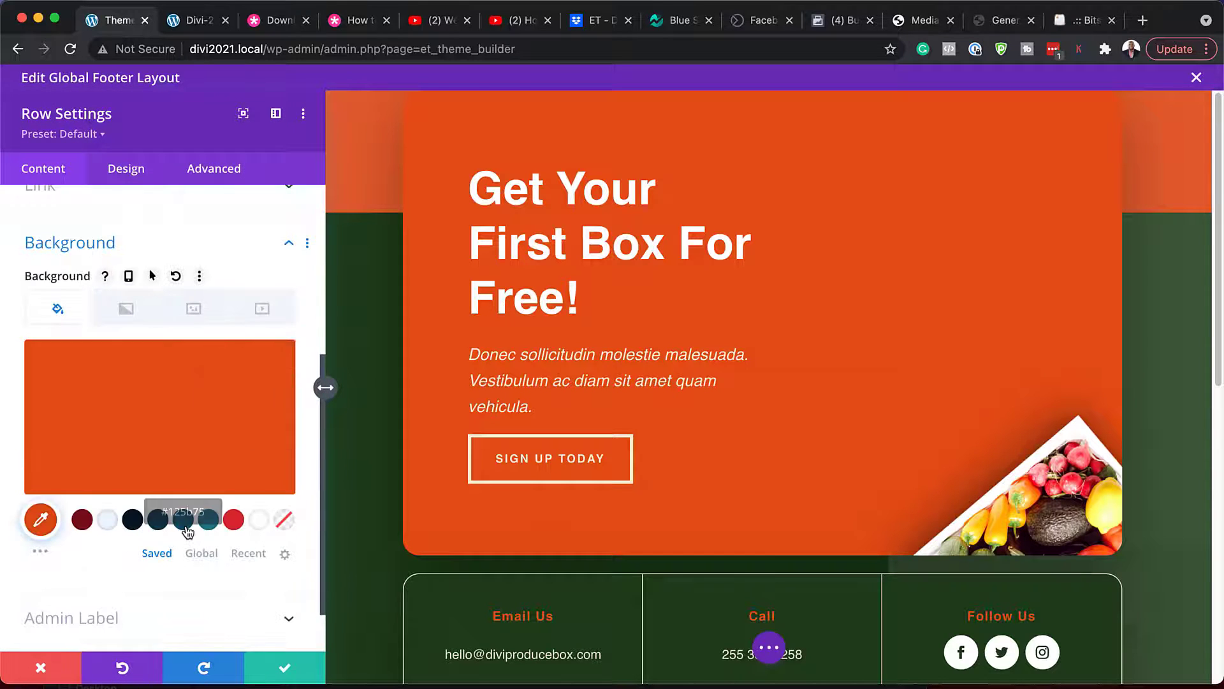
click(184, 520)
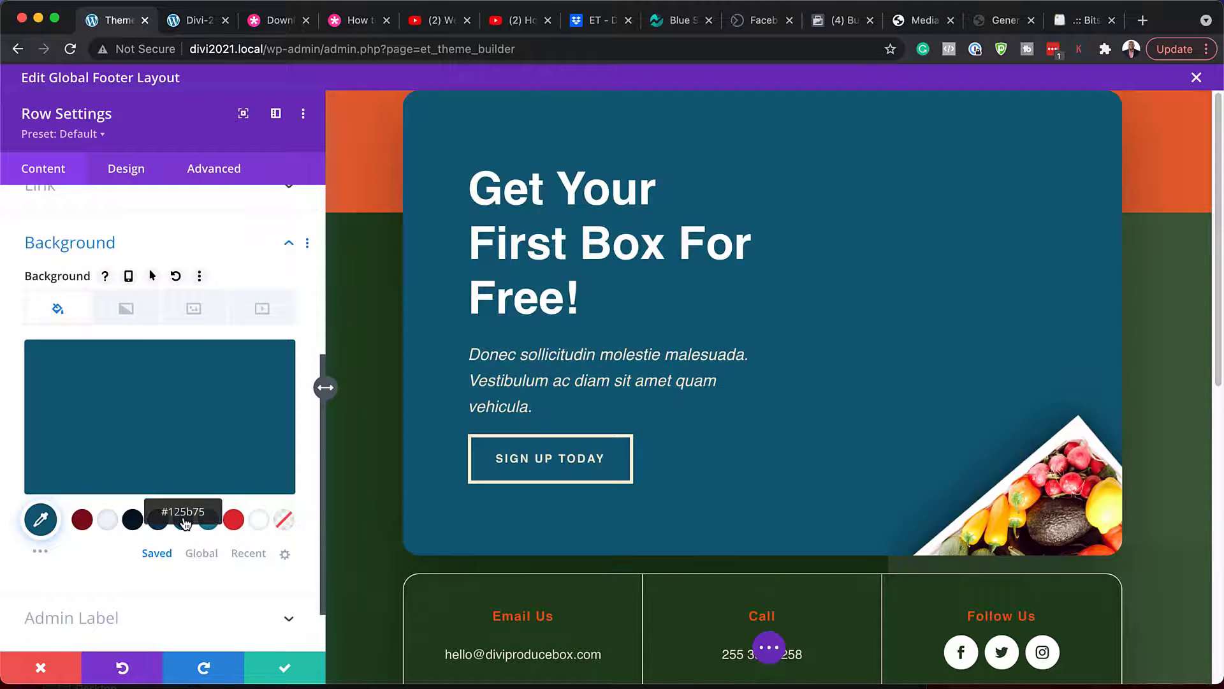
click(234, 520)
click(84, 520)
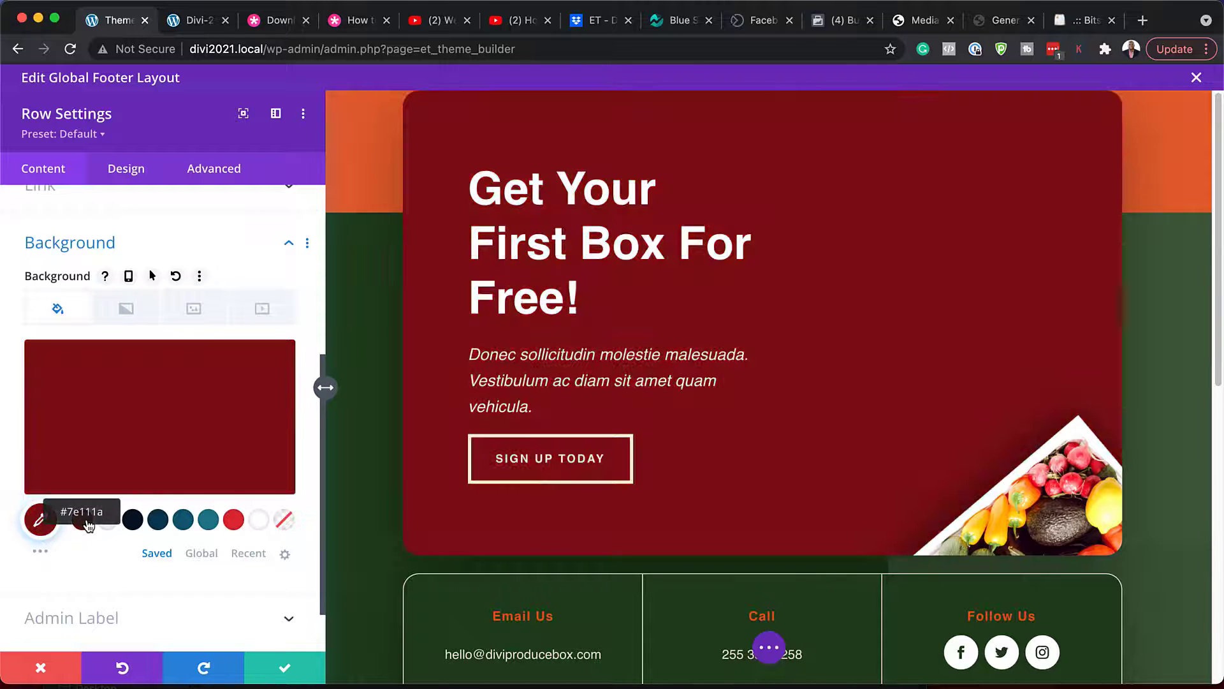
click(42, 667)
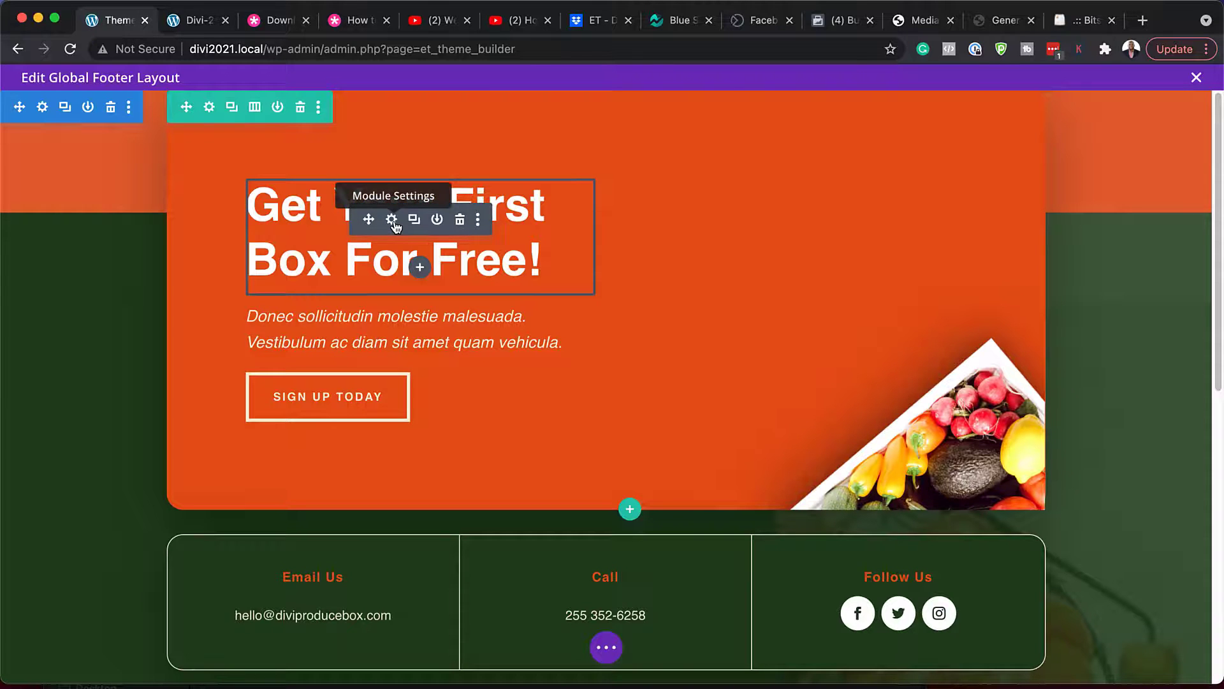
scroll(623, 351, down, 5)
scroll(624, 350, up, 5)
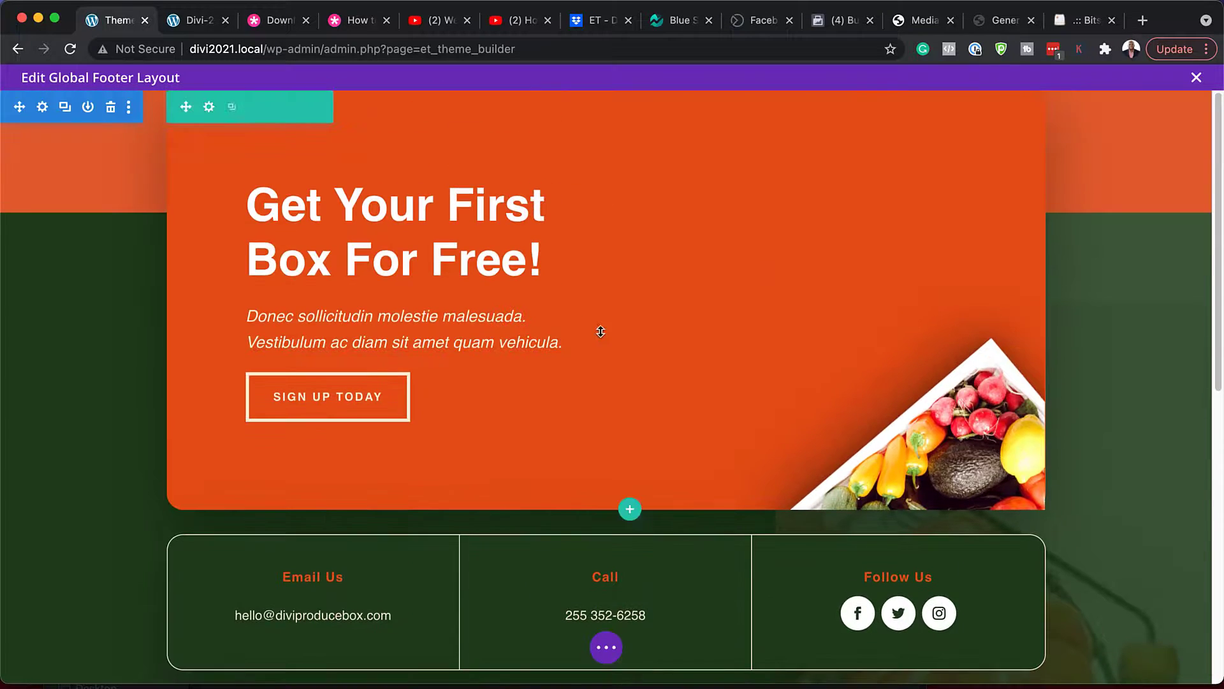
click(392, 219)
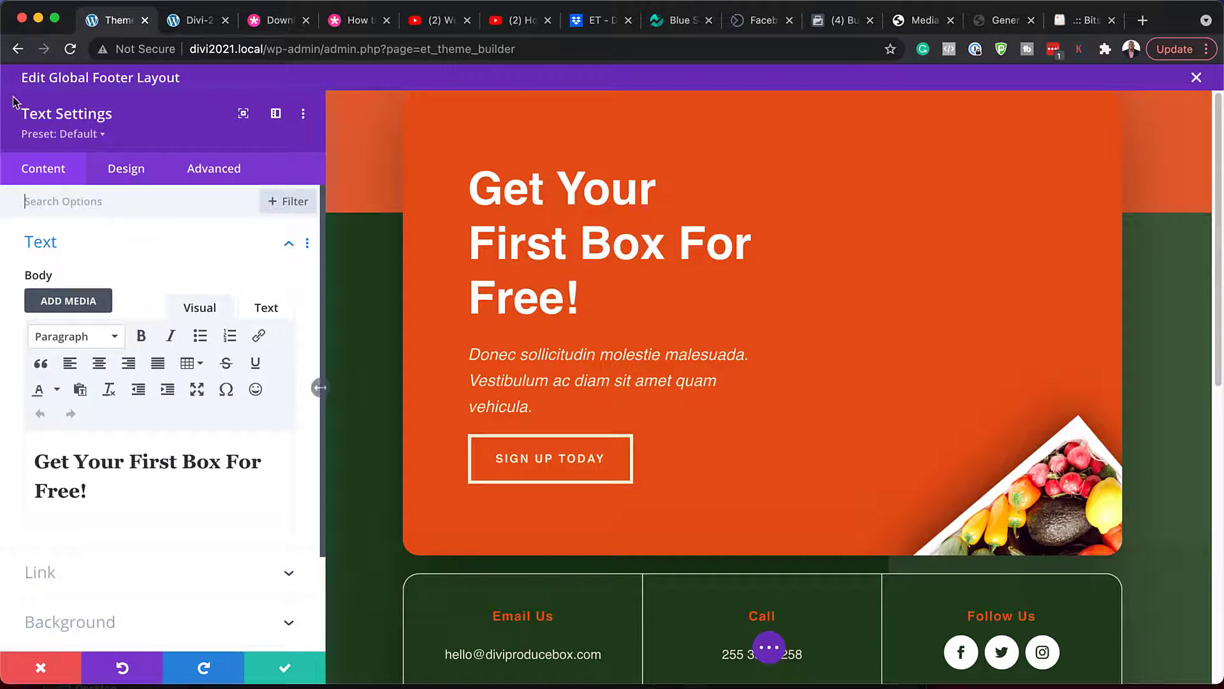
click(128, 172)
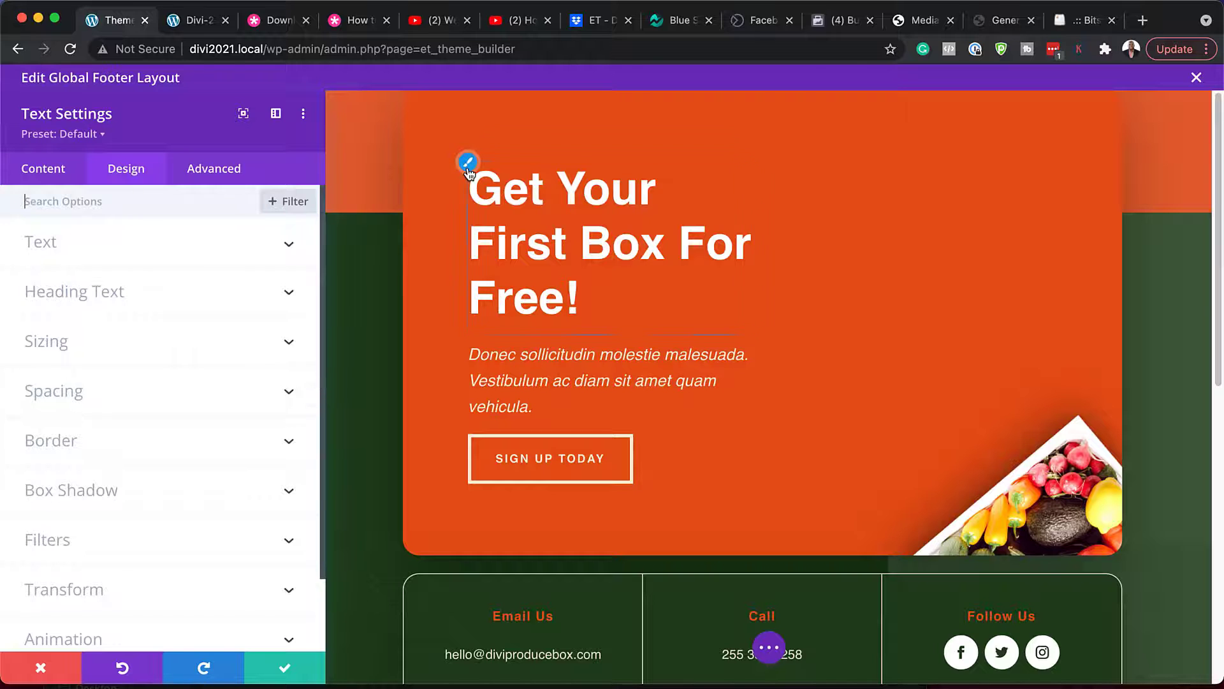
click(468, 161)
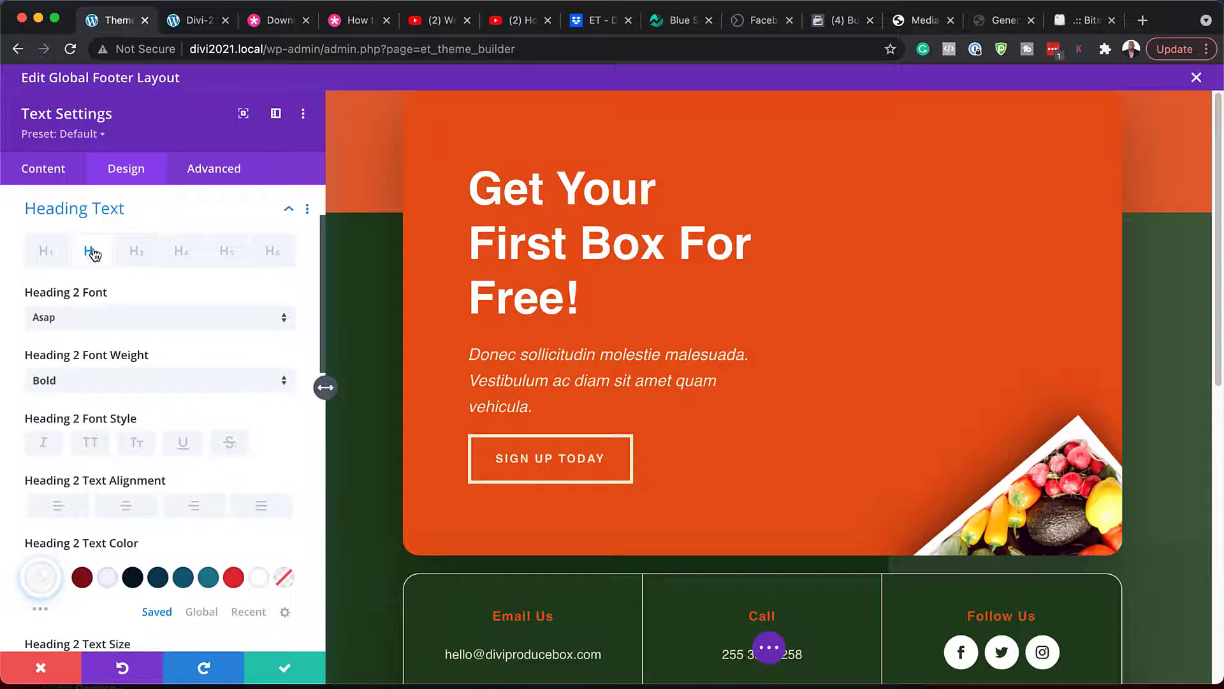
click(212, 579)
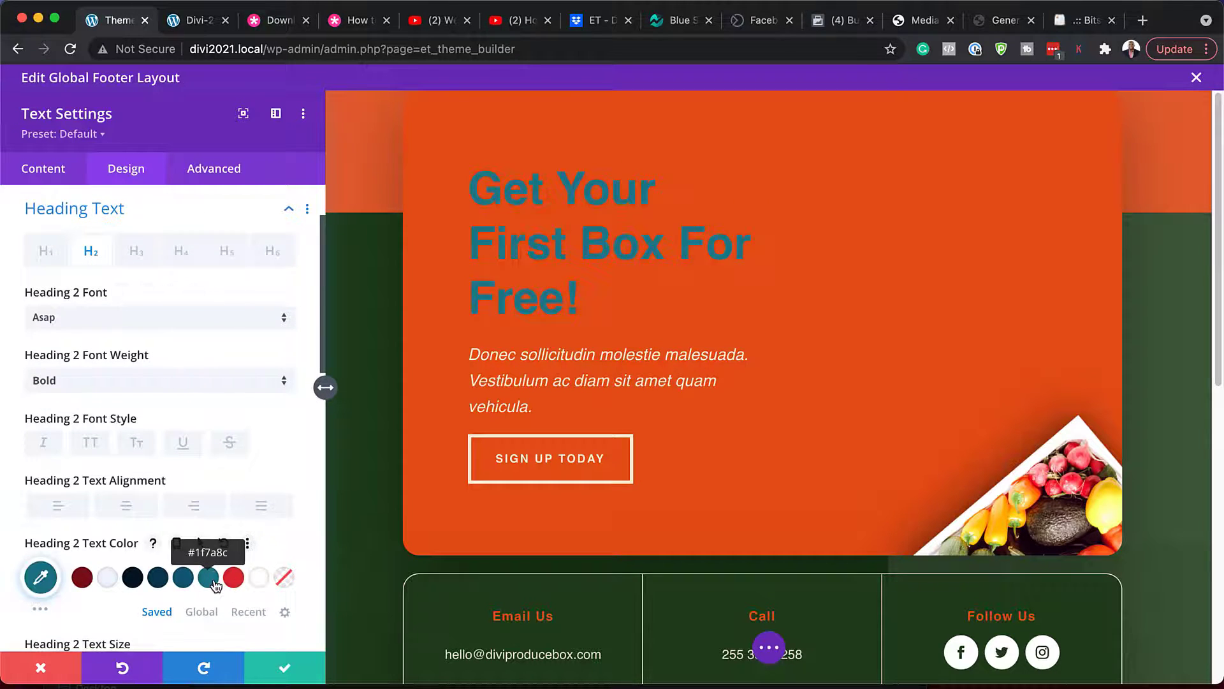
click(108, 580)
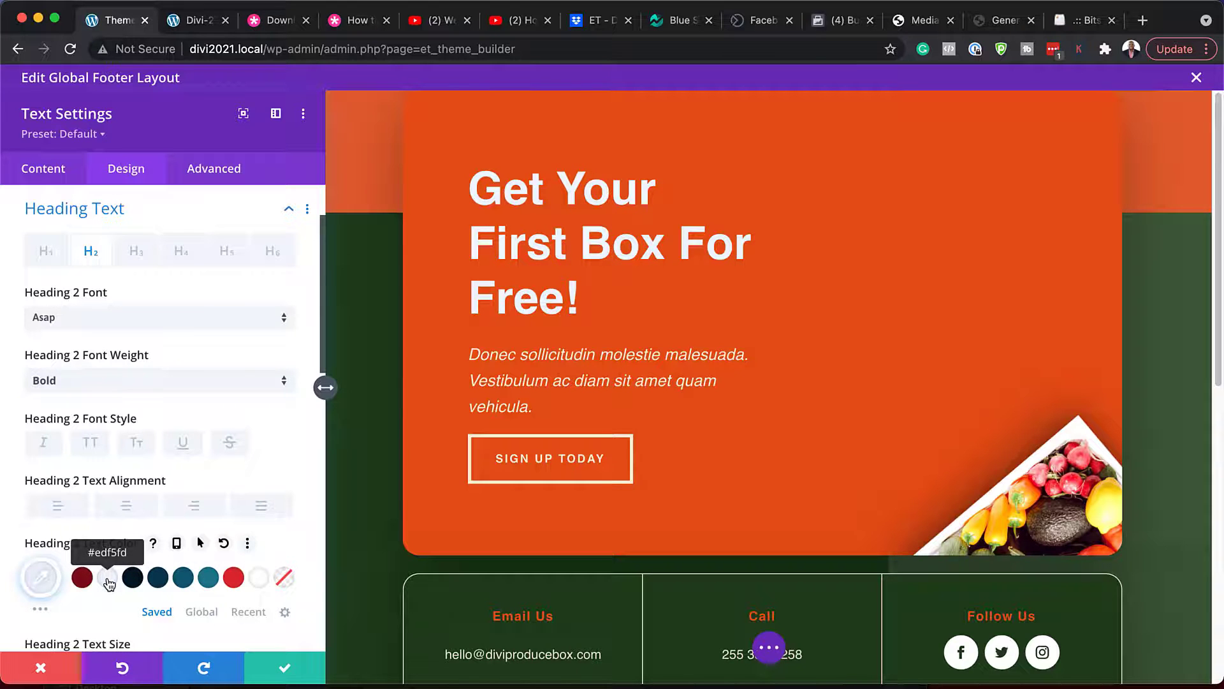
click(45, 669)
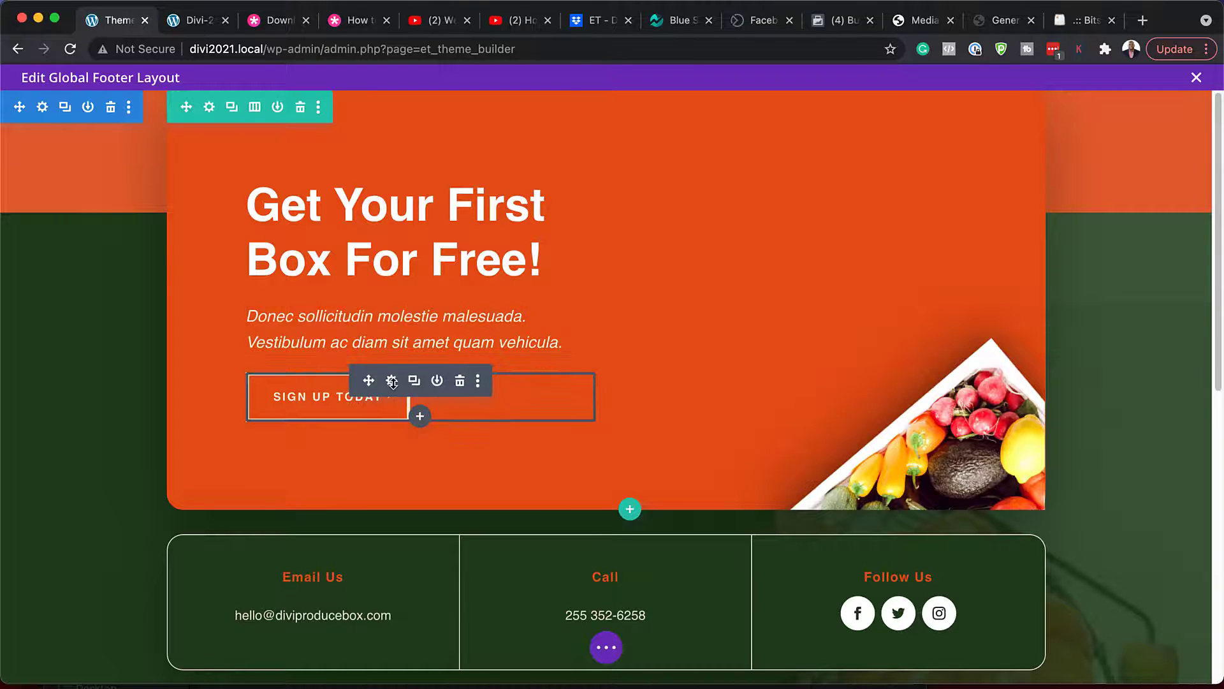
click(392, 380)
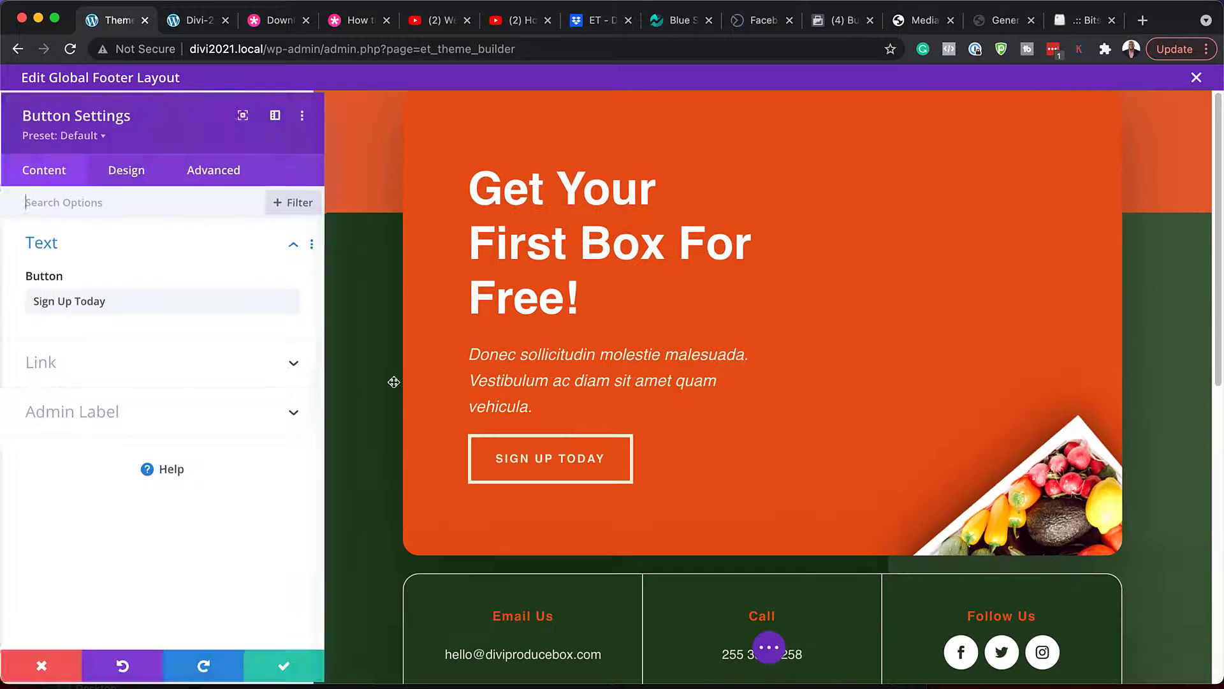
click(52, 368)
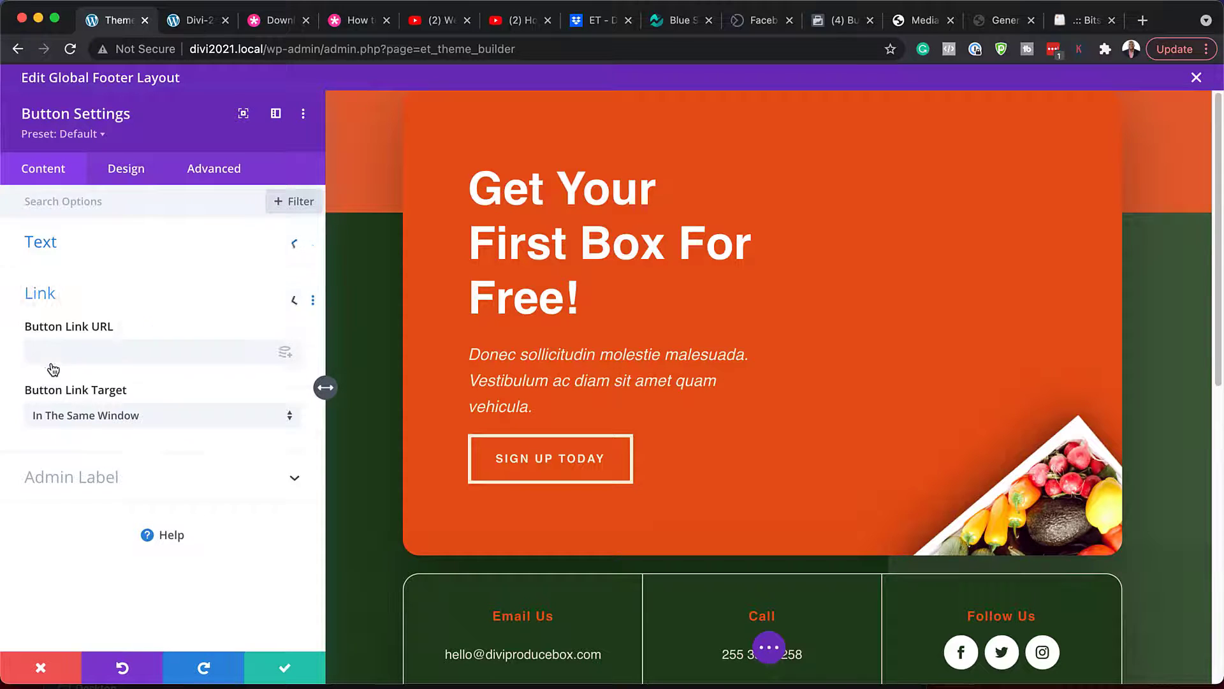
click(51, 363)
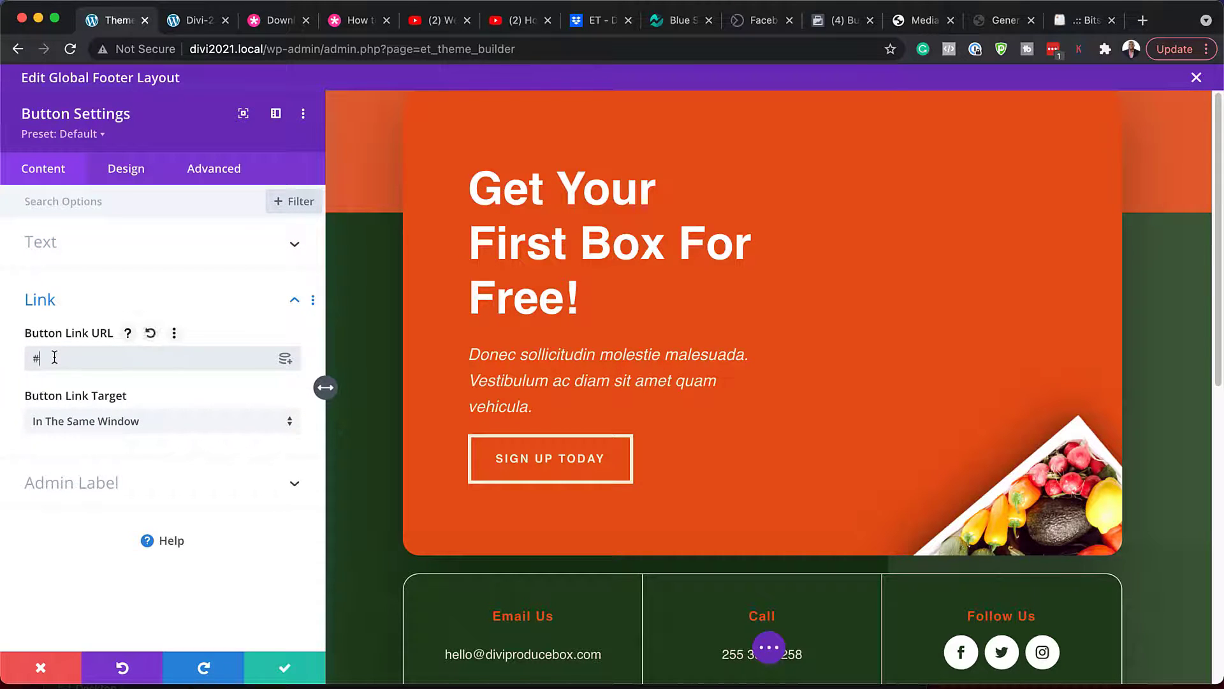
click(136, 170)
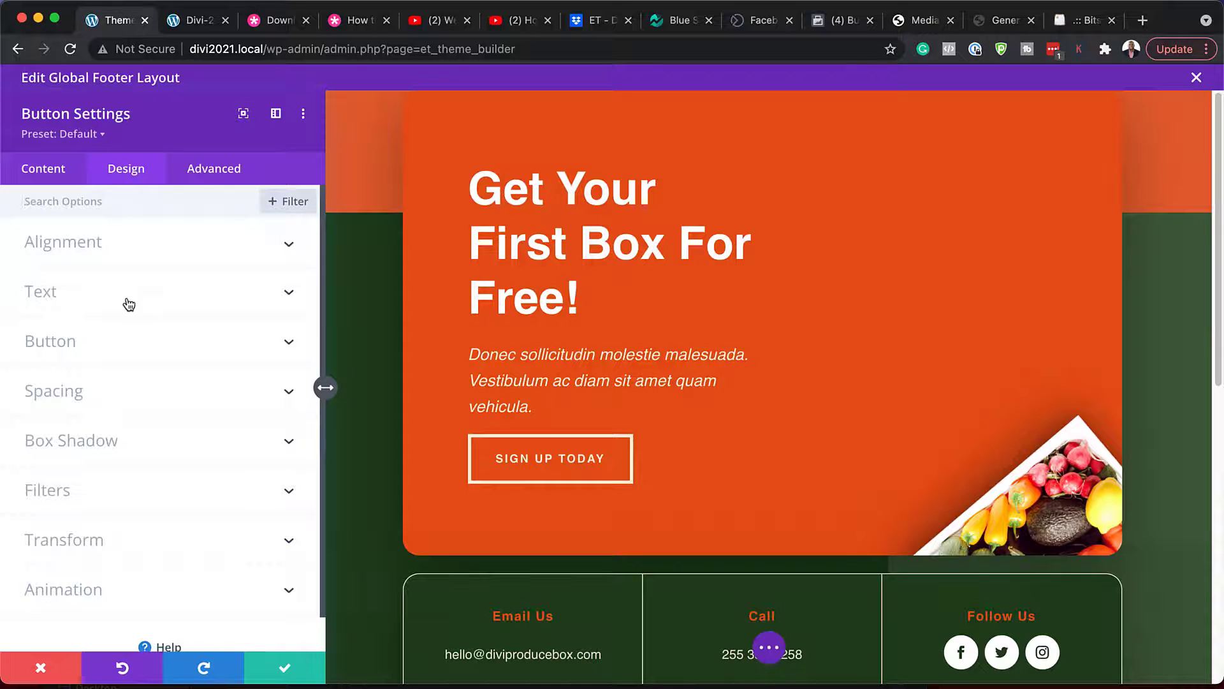
click(115, 349)
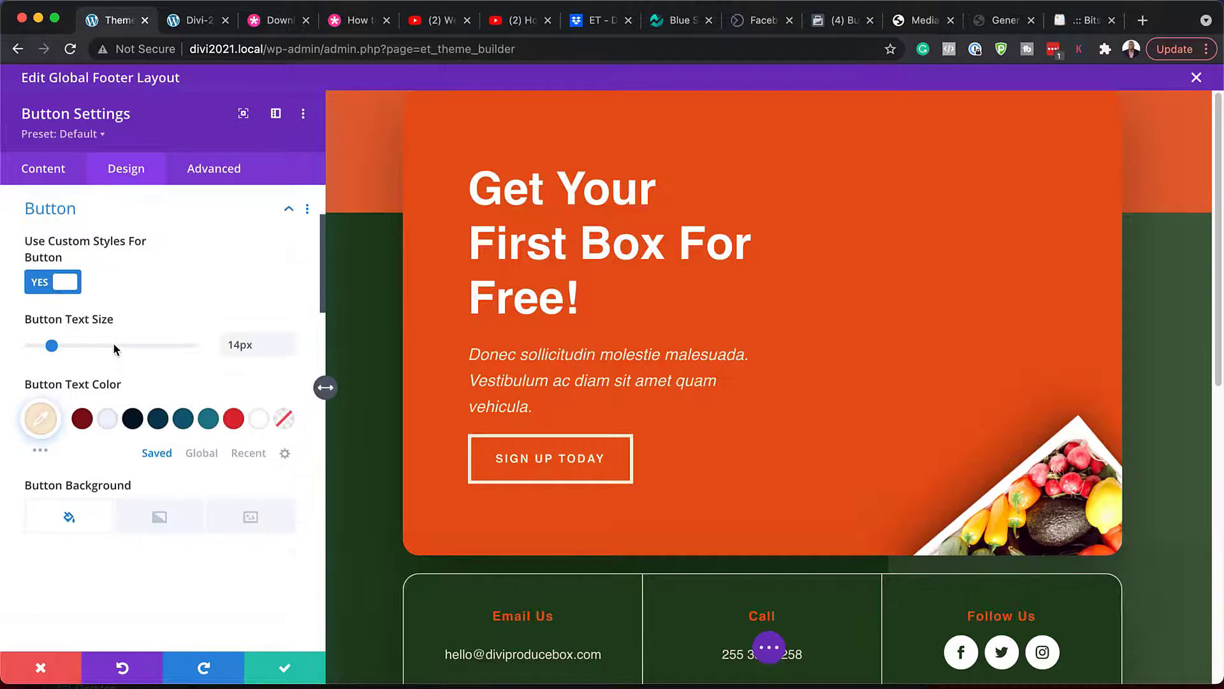
scroll(111, 457, down, 1)
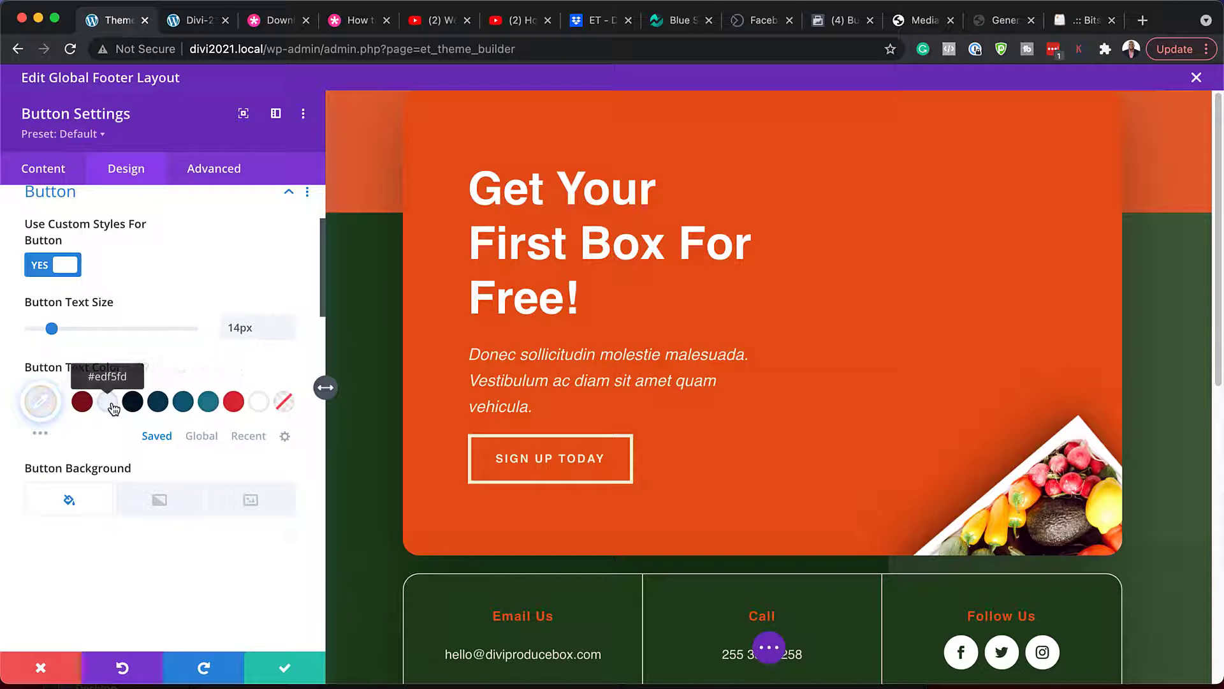
click(210, 408)
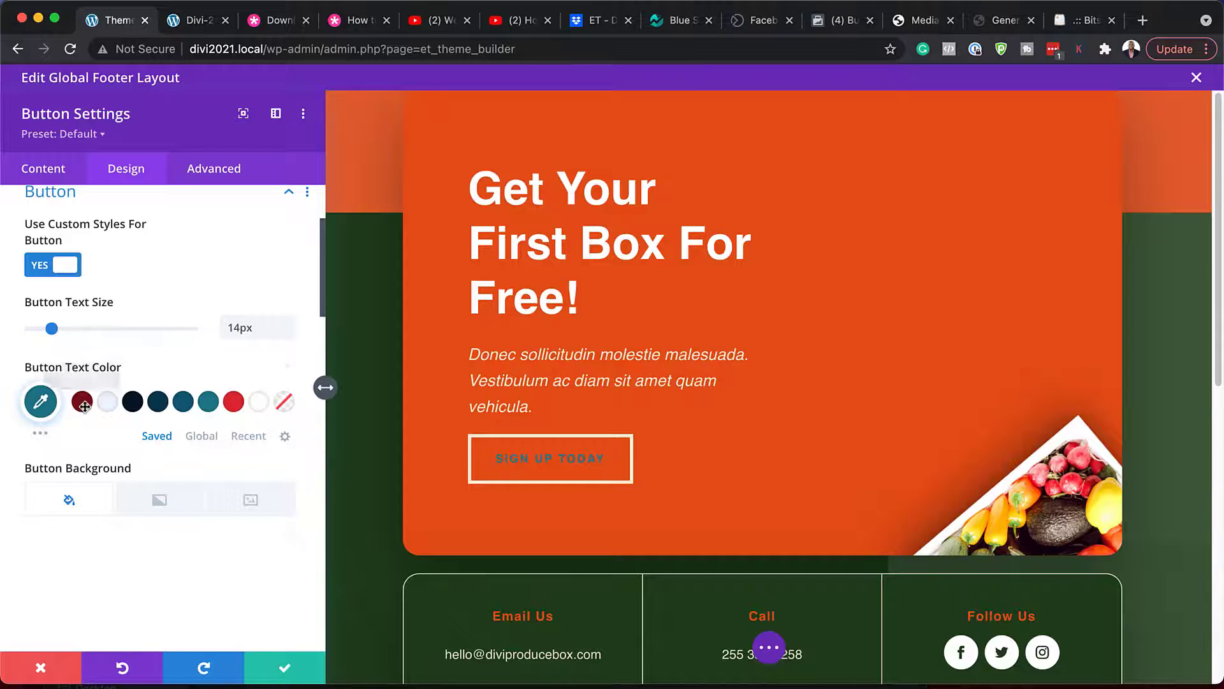
click(107, 403)
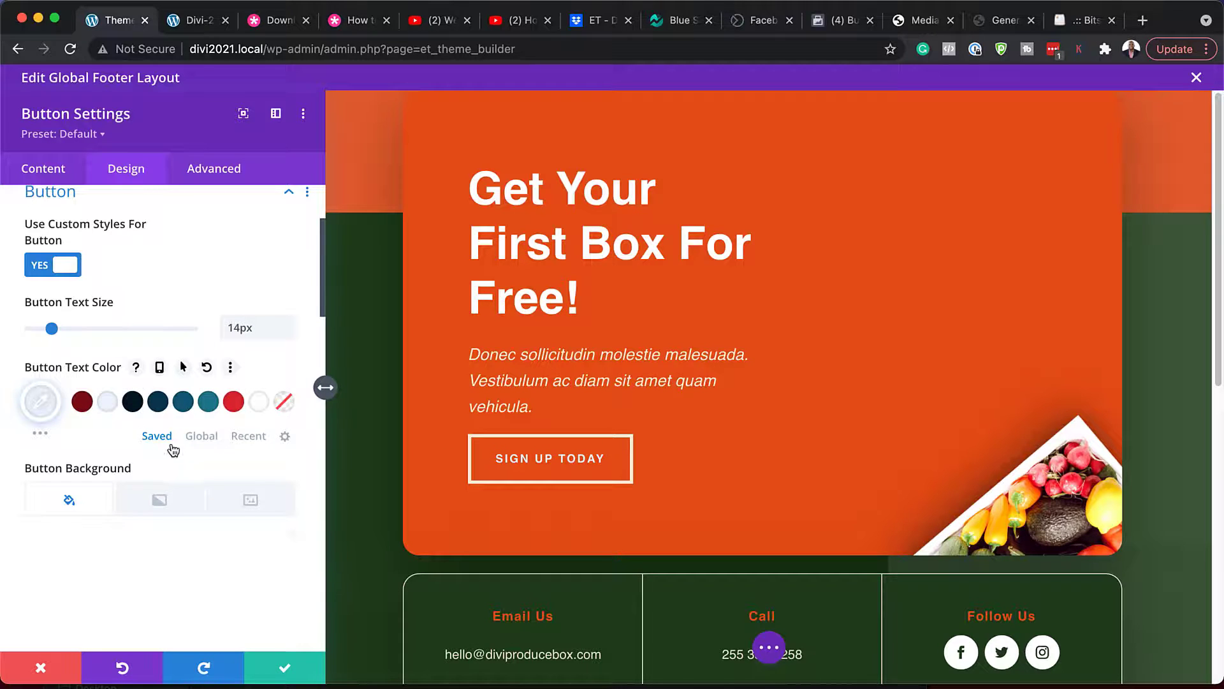
scroll(172, 449, down, 5)
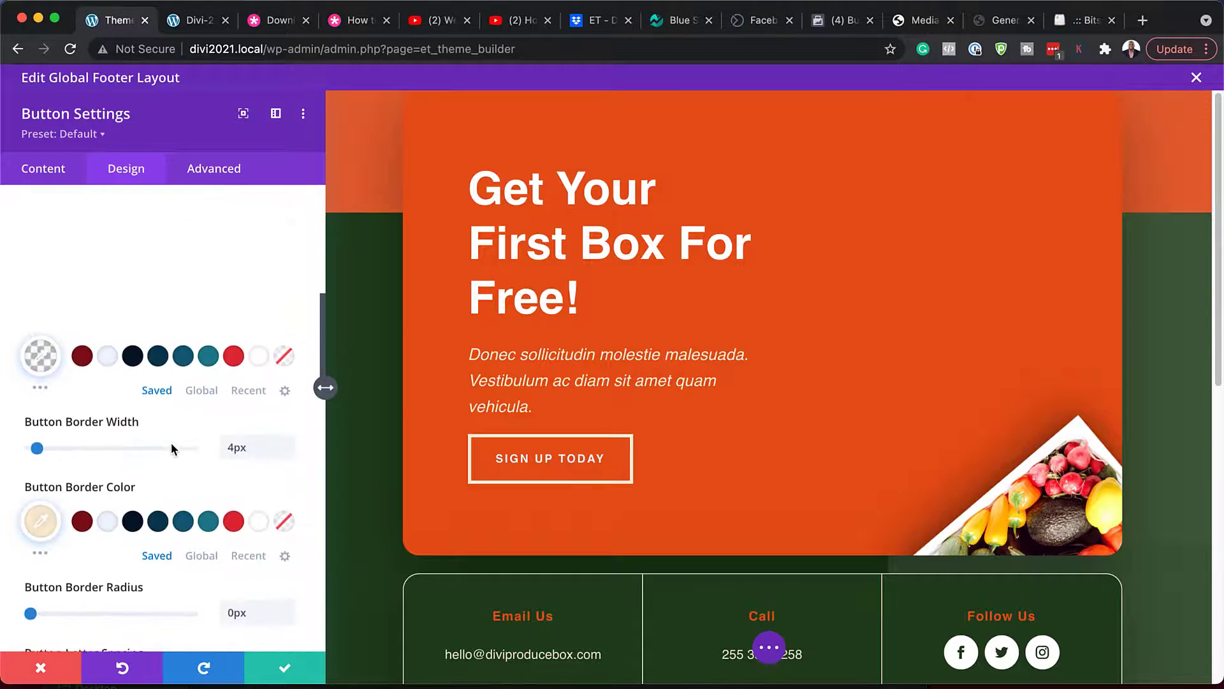
scroll(170, 447, down, 1)
click(209, 498)
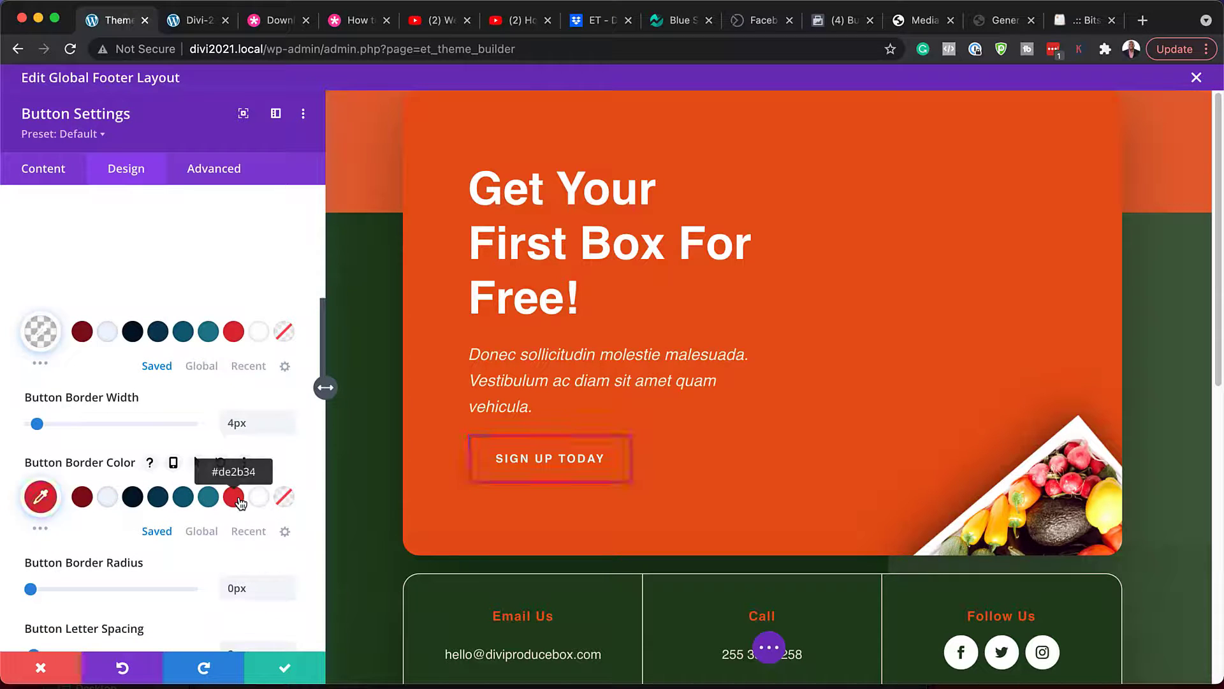
click(132, 497)
scroll(256, 523, down, 4)
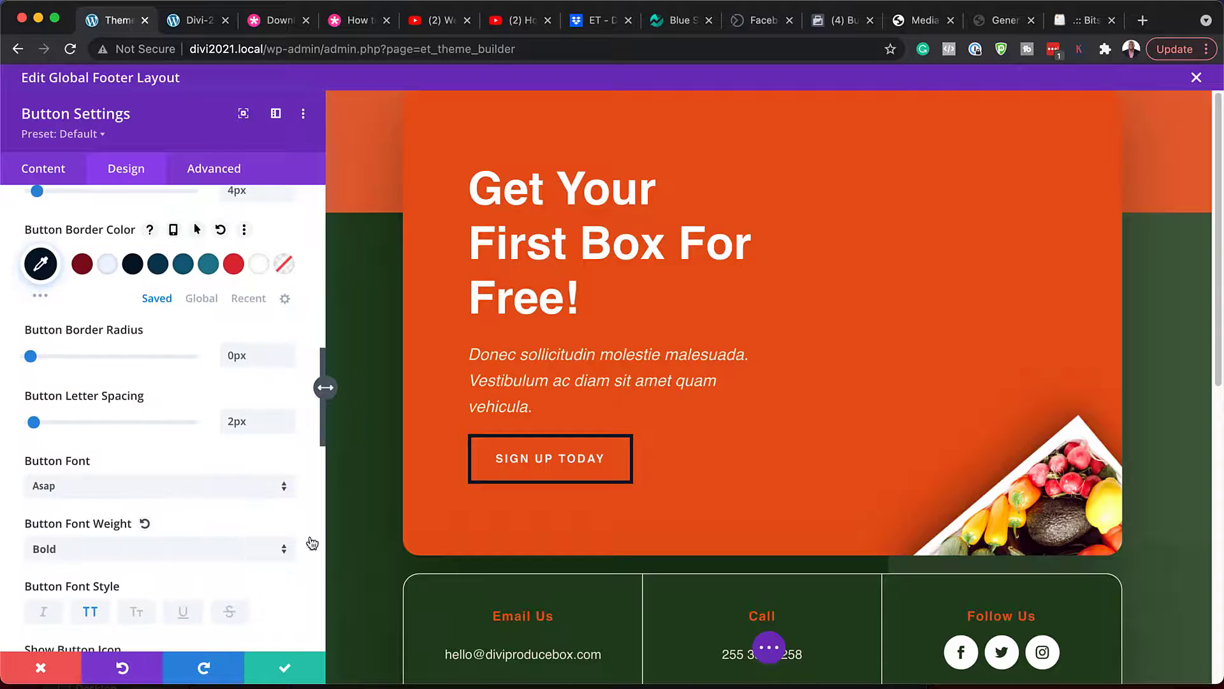
click(37, 666)
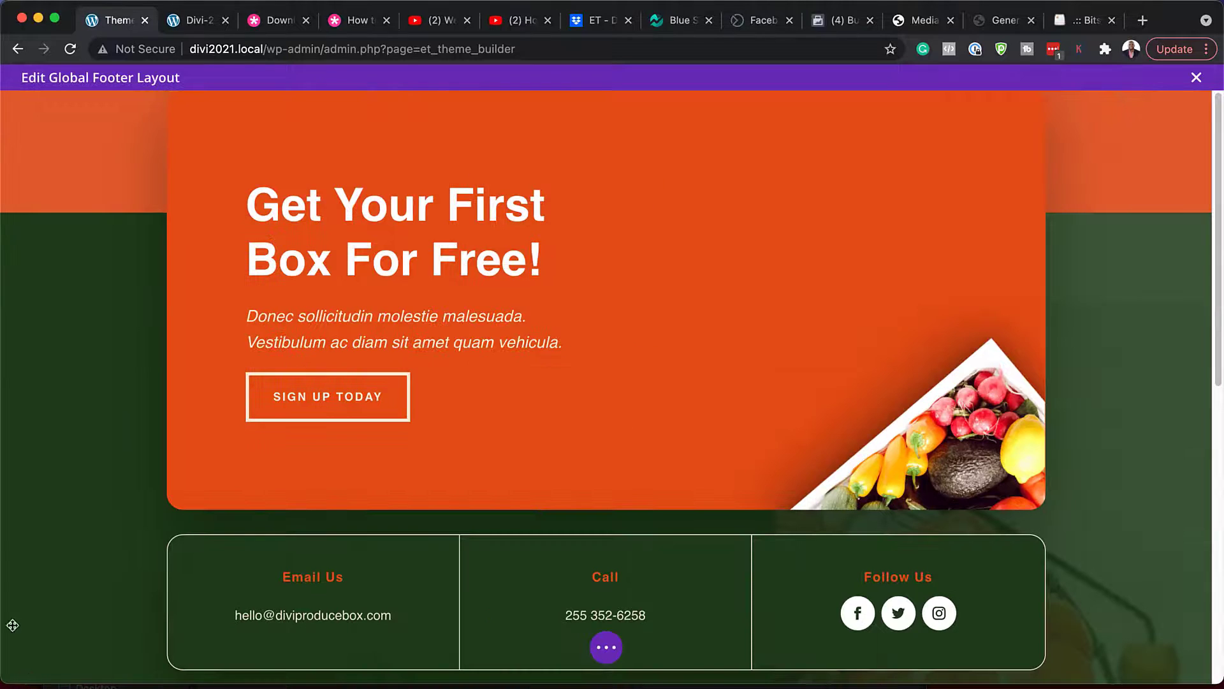
- Scroll down the footer and open the Quick Links text module settings
scroll(90, 383, down, 5)
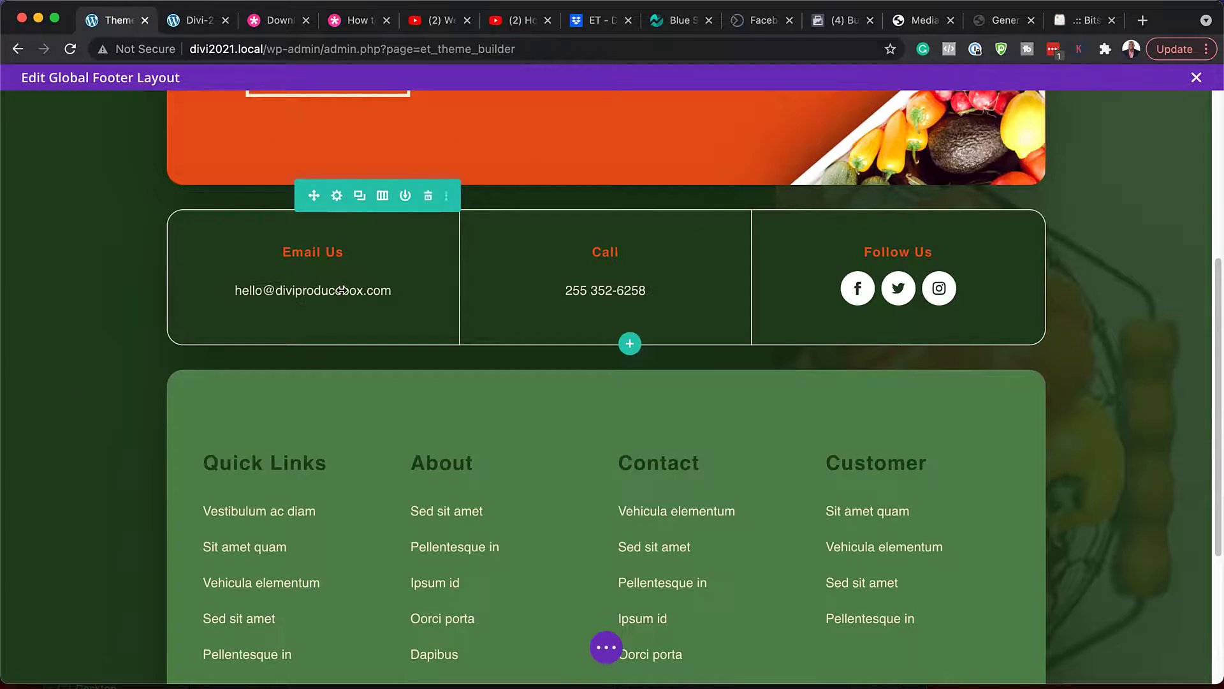
mouse_move(342, 291)
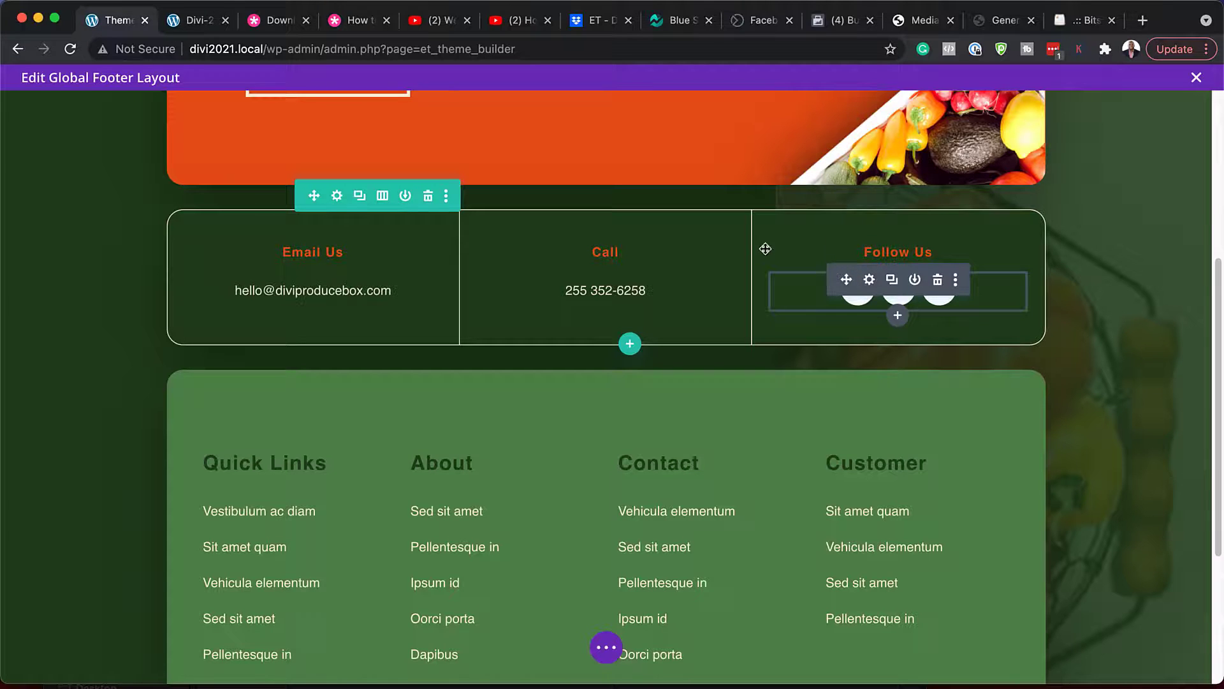
scroll(369, 496, down, 5)
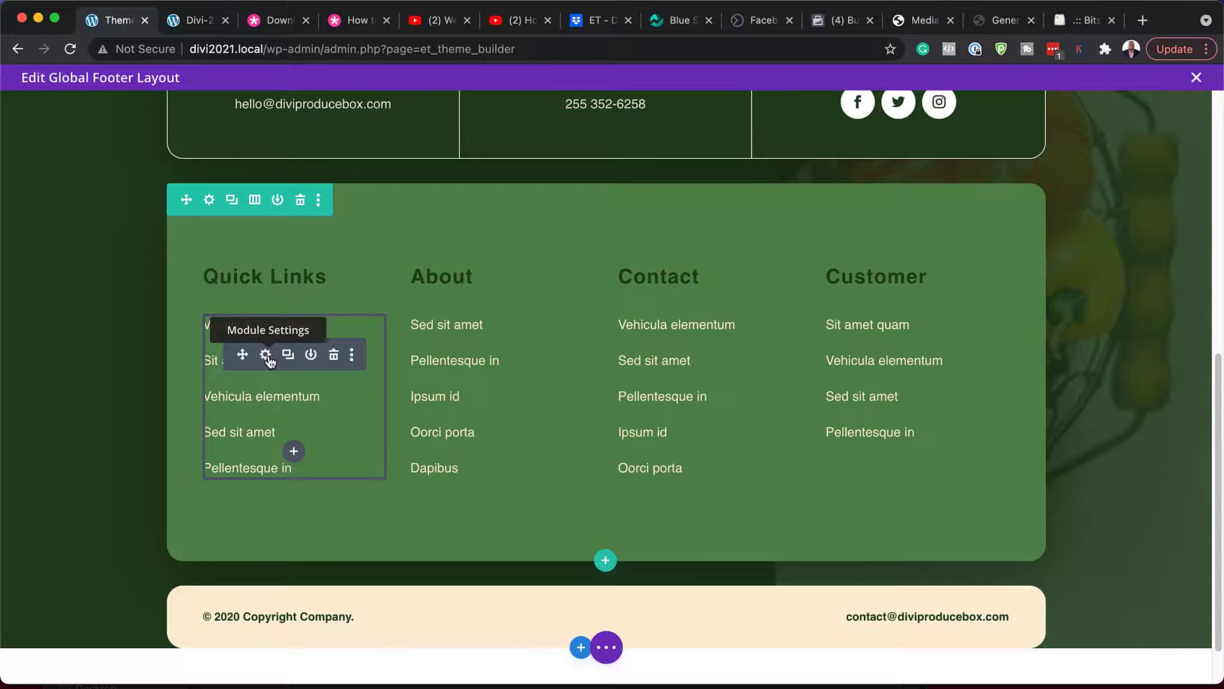
click(265, 355)
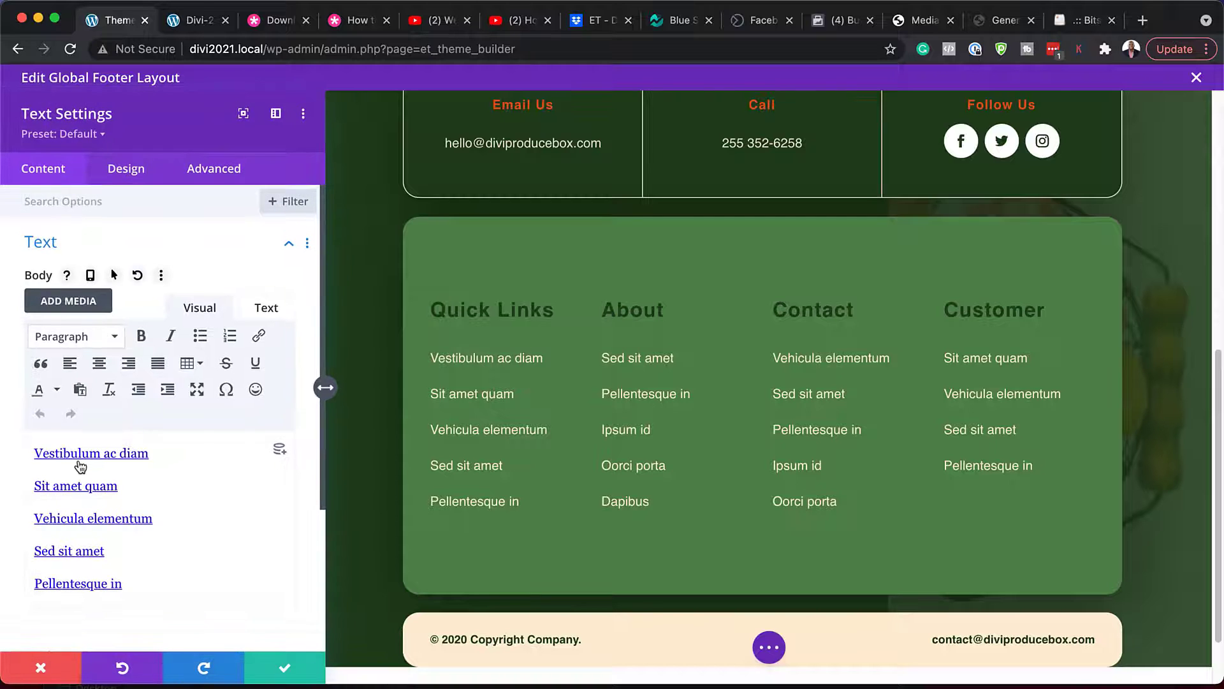
- Check the first Quick Links item's '#' link address, leave it unchanged, and show the Design options
drag(41, 453, 153, 451)
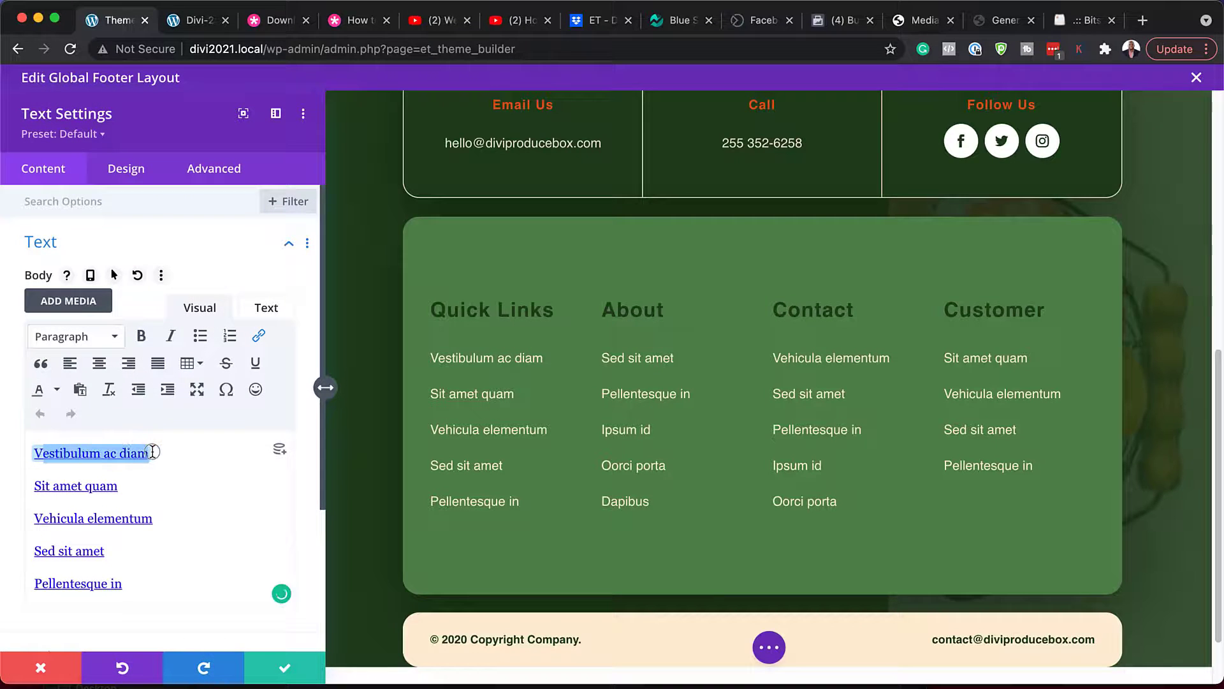
click(259, 337)
double_click(592, 317)
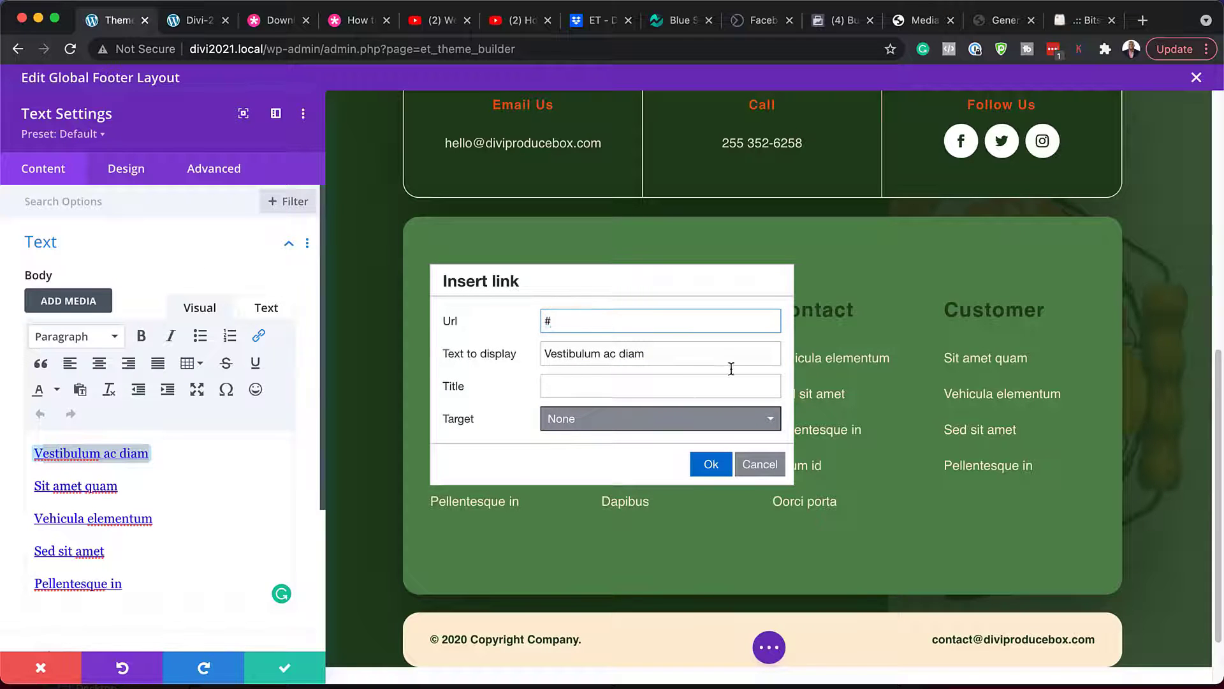
click(760, 465)
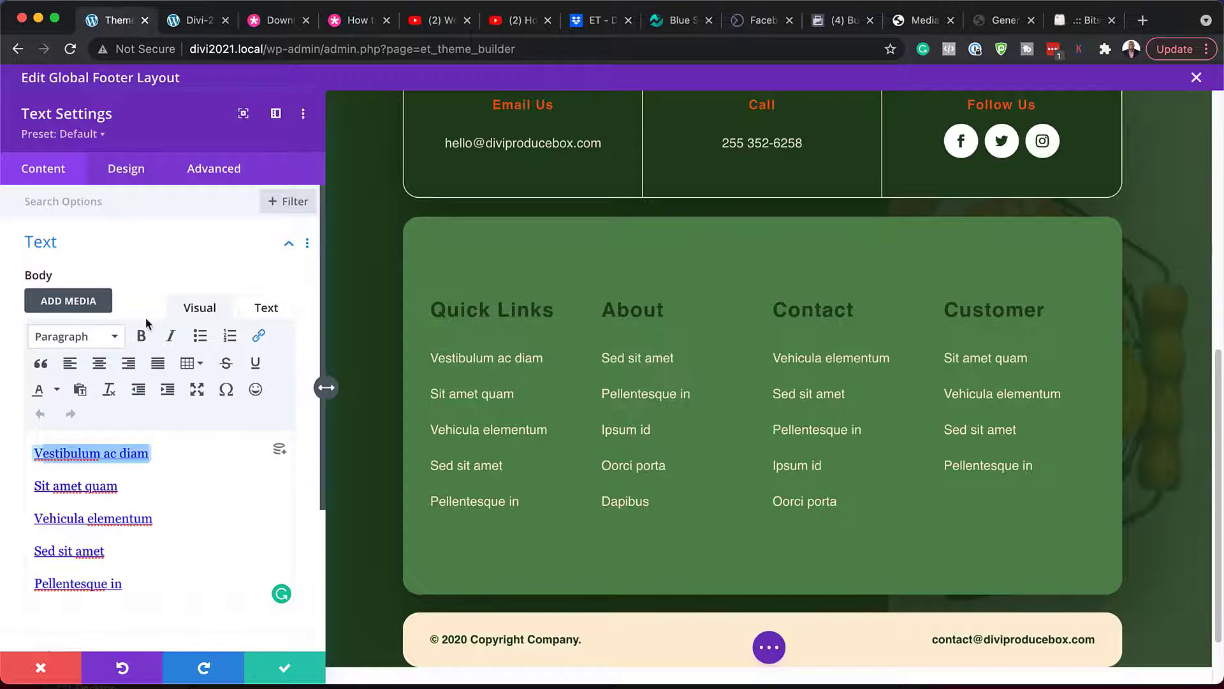
click(138, 179)
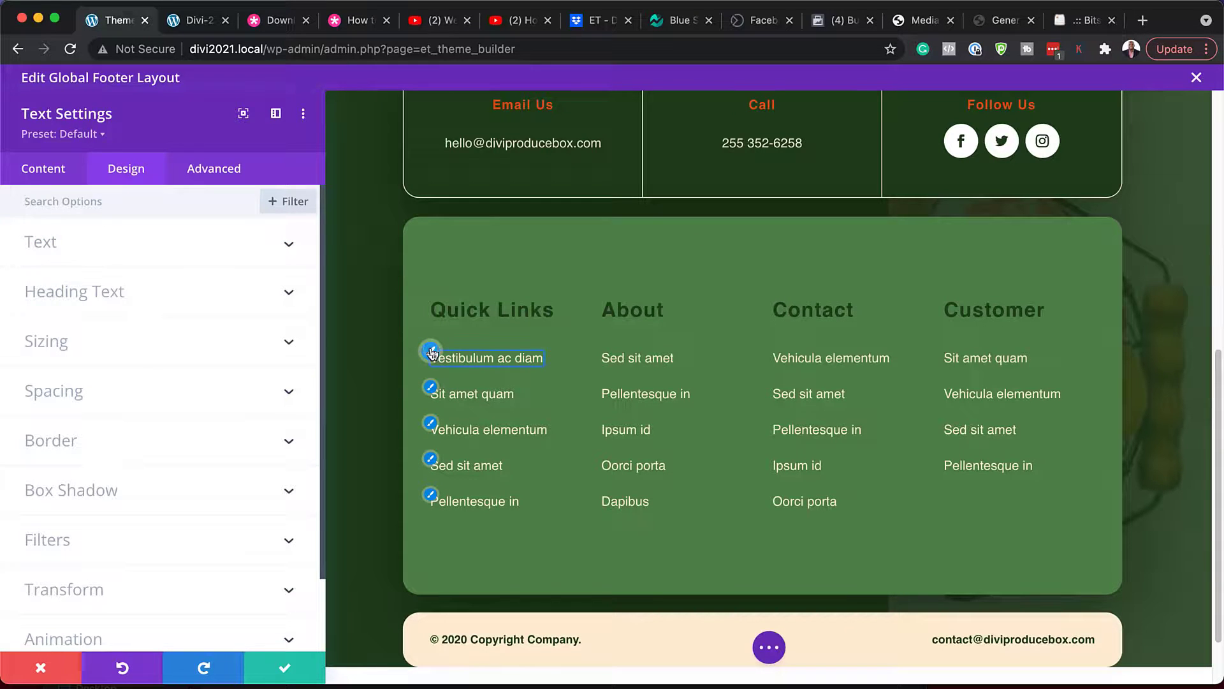
- Make the Quick Links link text white in the Poppins font
click(432, 352)
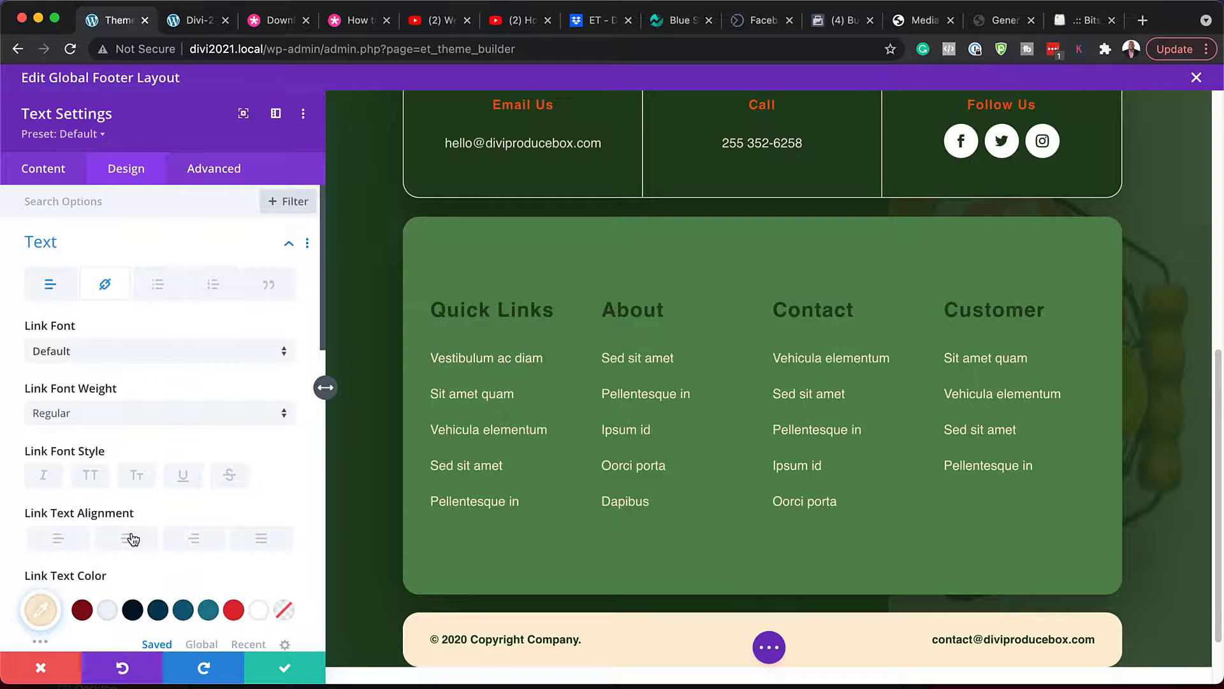
scroll(133, 539, down, 2)
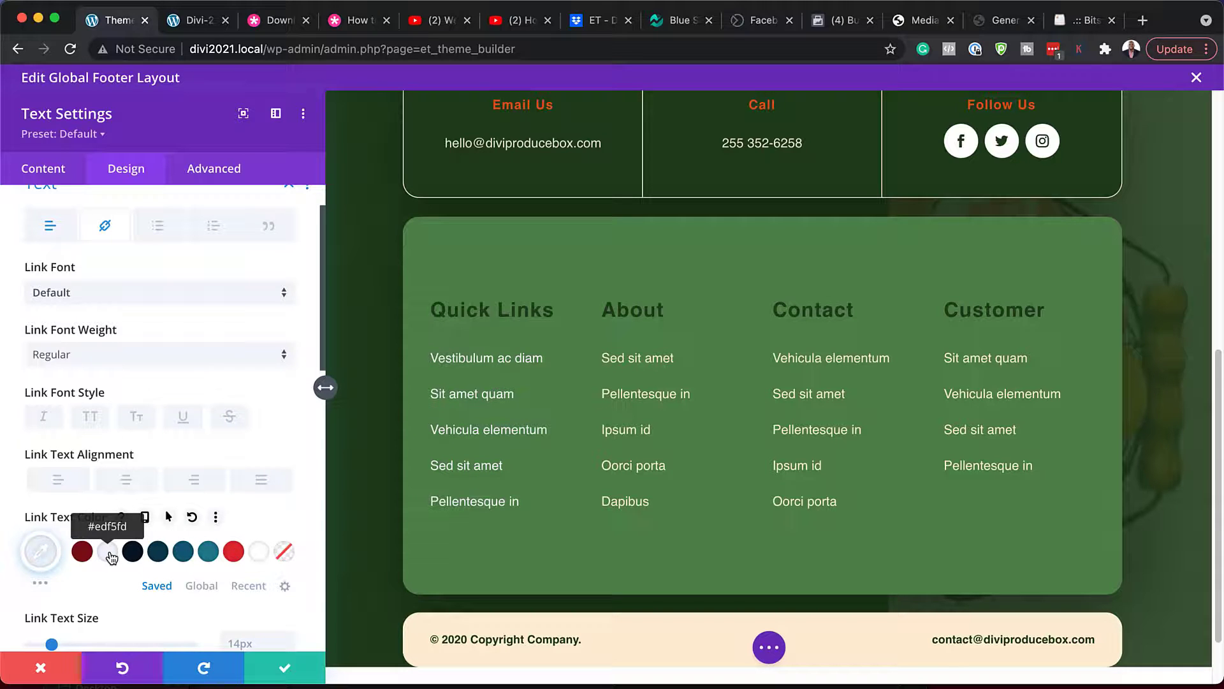
click(157, 556)
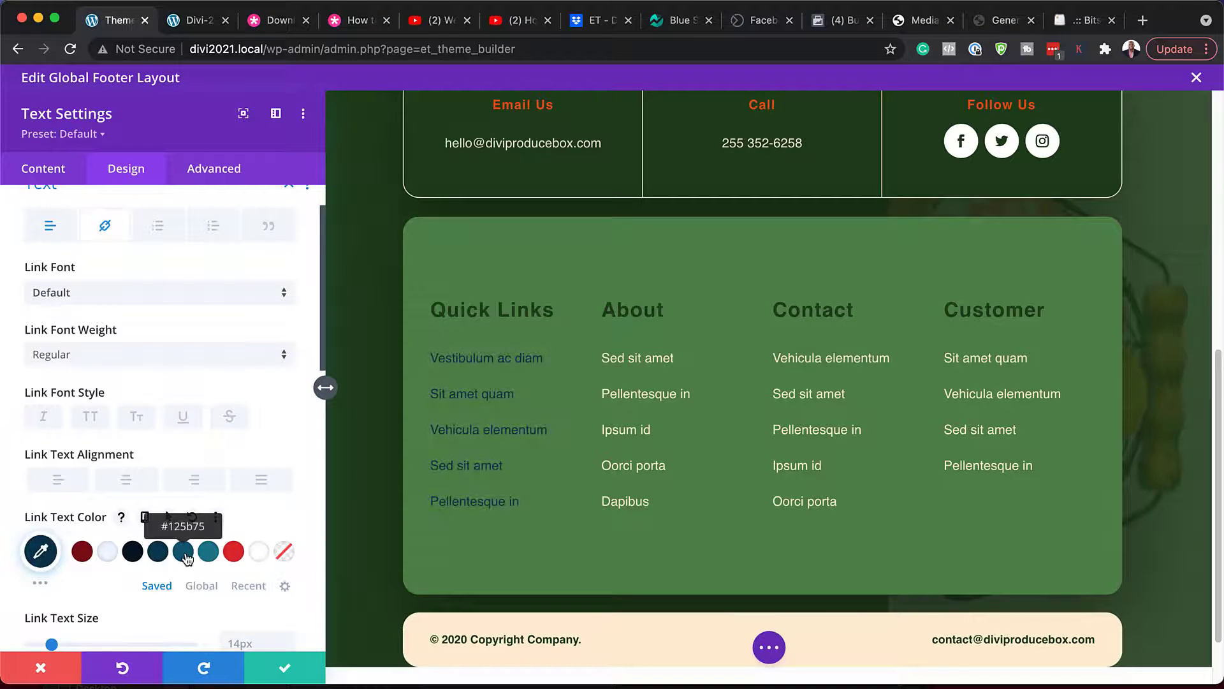
click(183, 555)
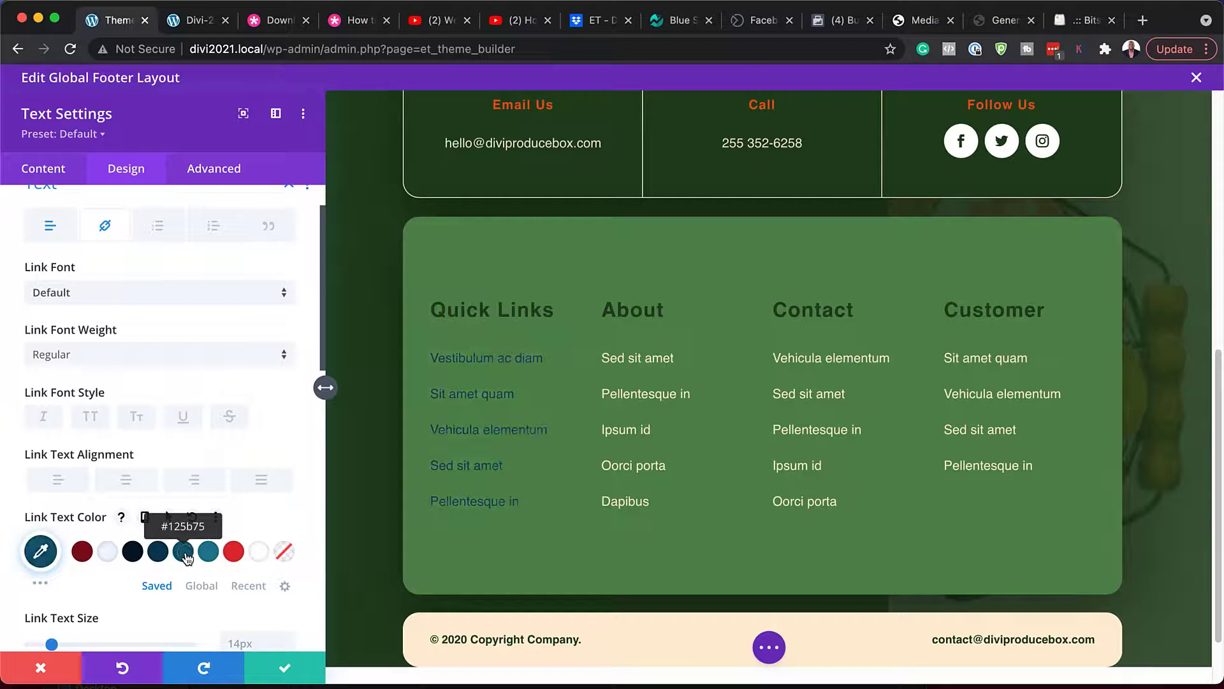
click(259, 555)
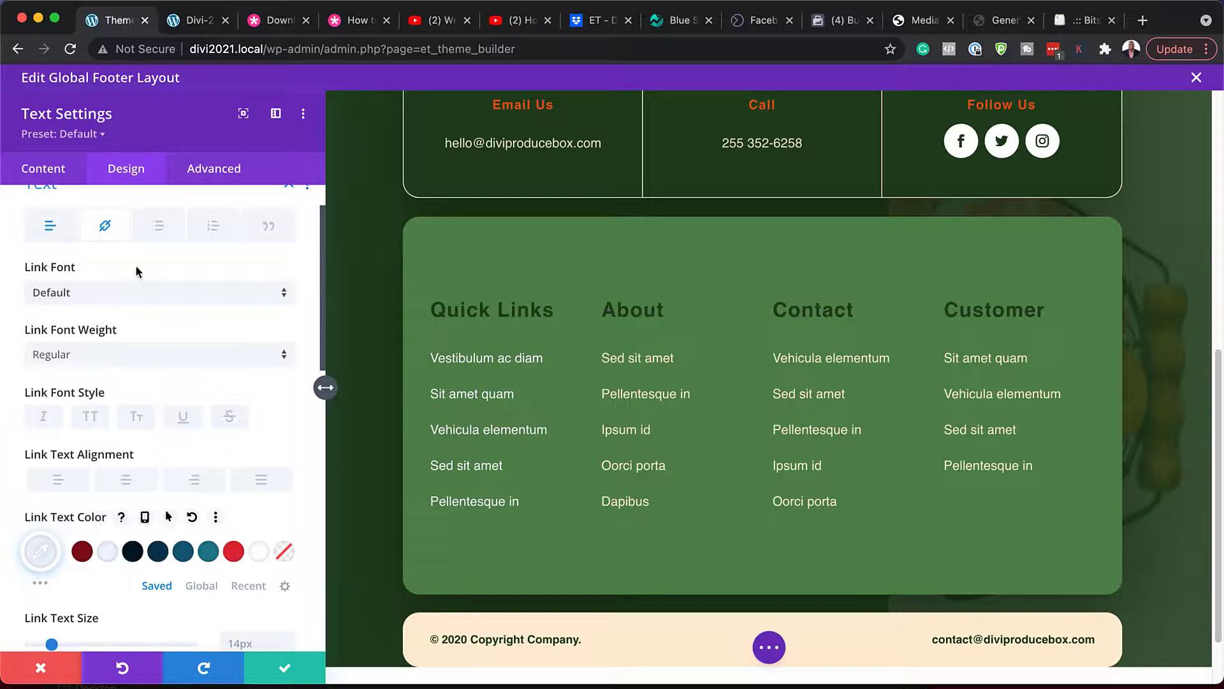
scroll(169, 446, down, 1)
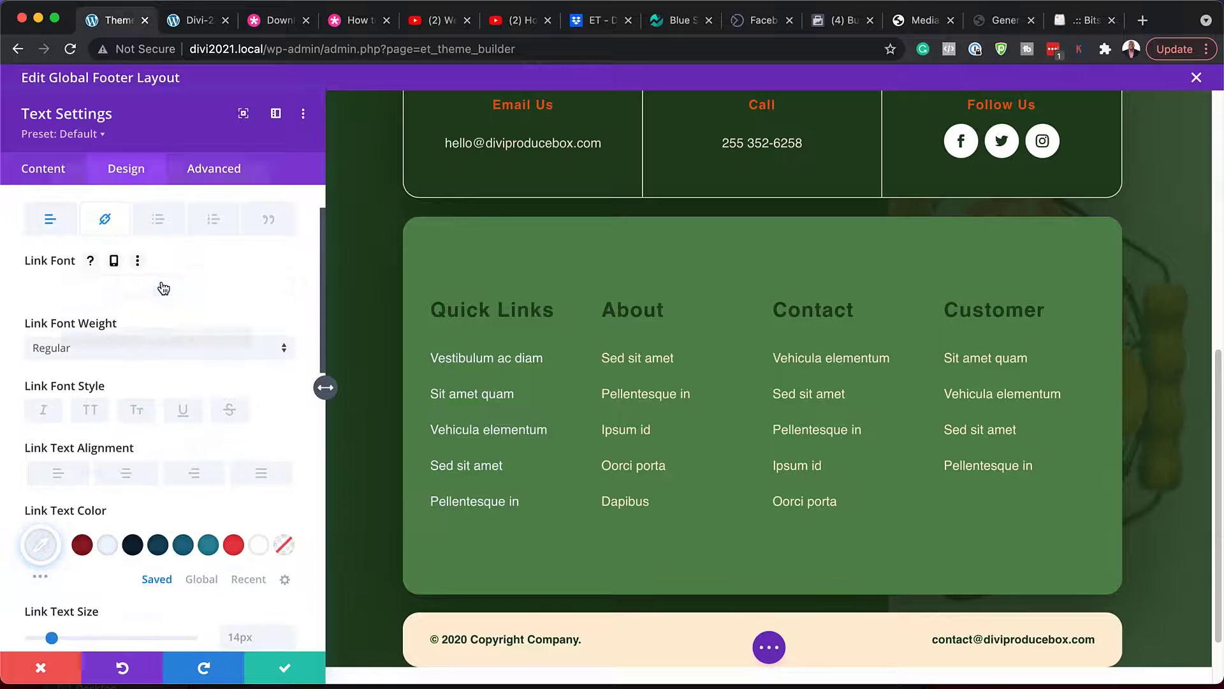
click(163, 286)
click(139, 251)
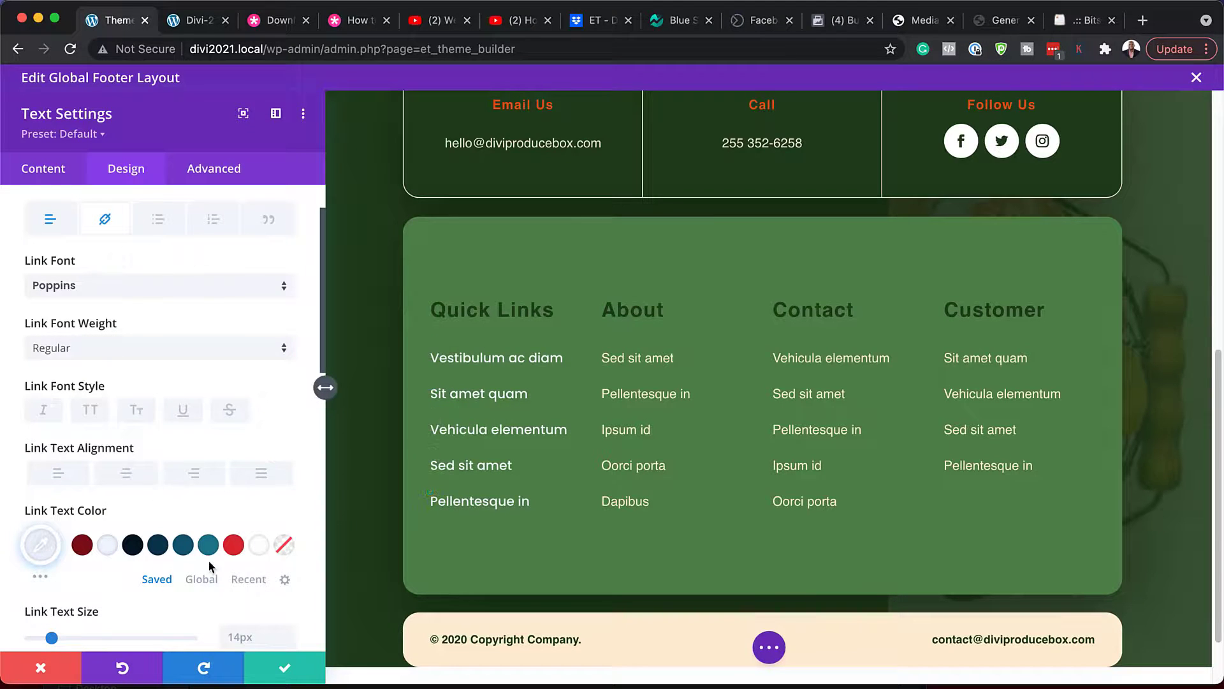
- Set the link text to 16px with 1.5em line height, then discard the link styling
scroll(210, 566, down, 2)
click(287, 587)
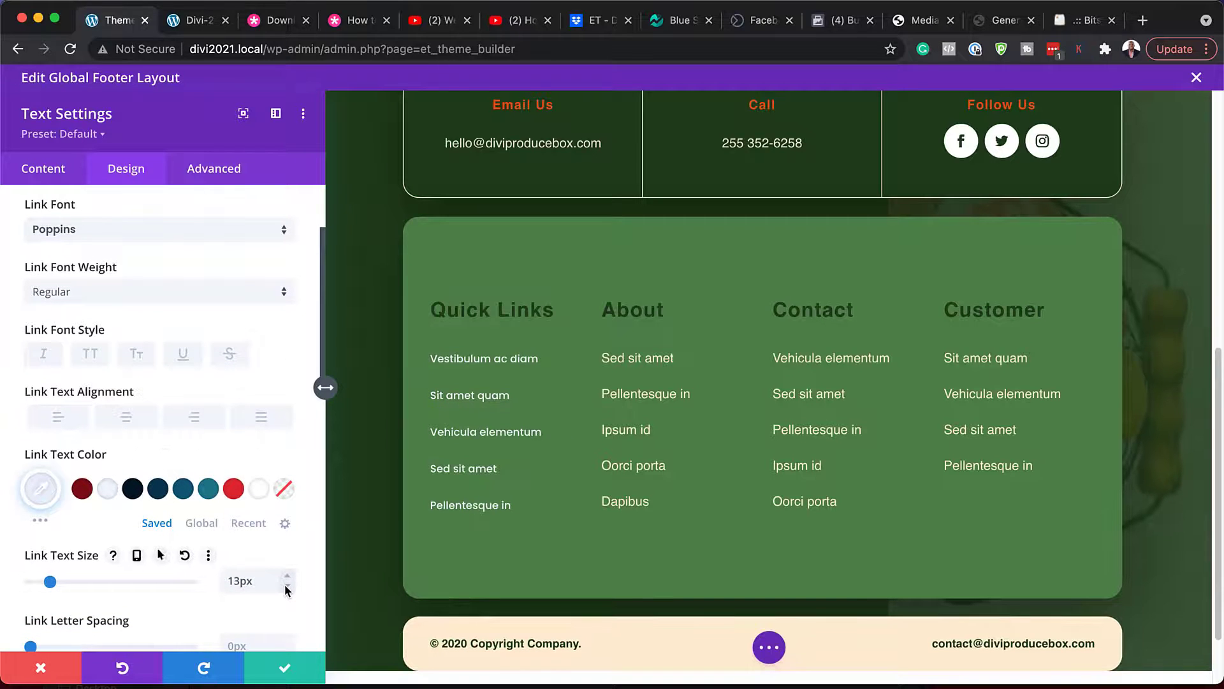
click(287, 576)
click(287, 576)
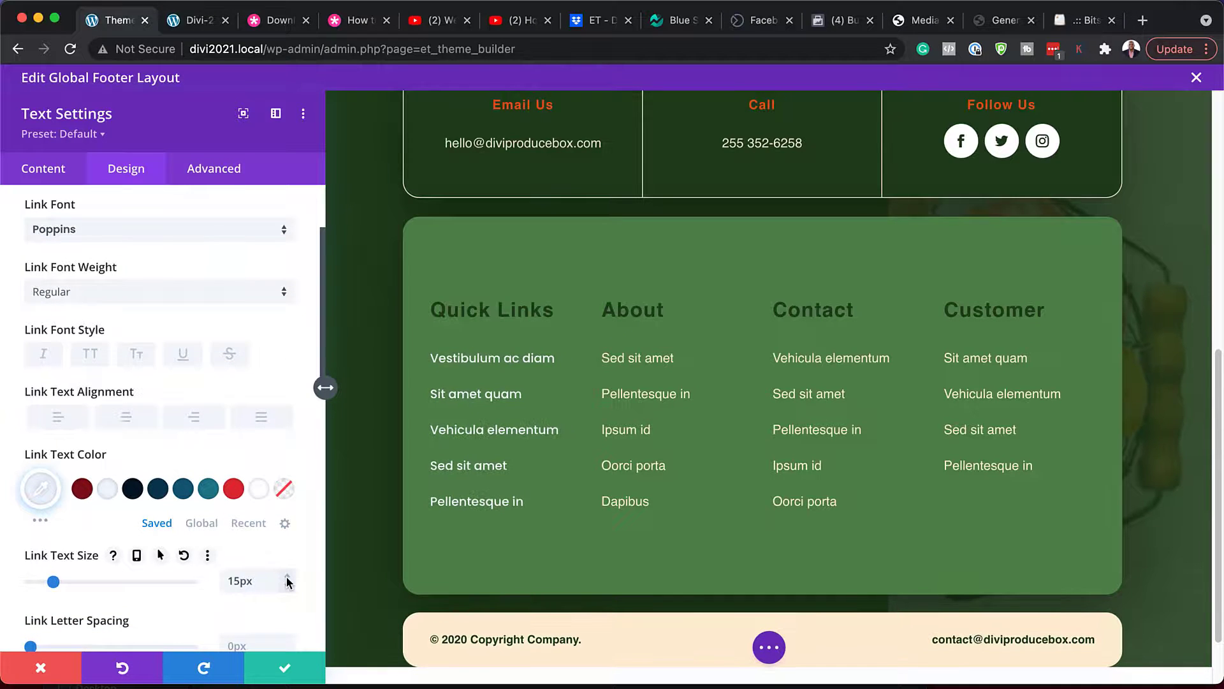
click(287, 576)
scroll(268, 574, down, 7)
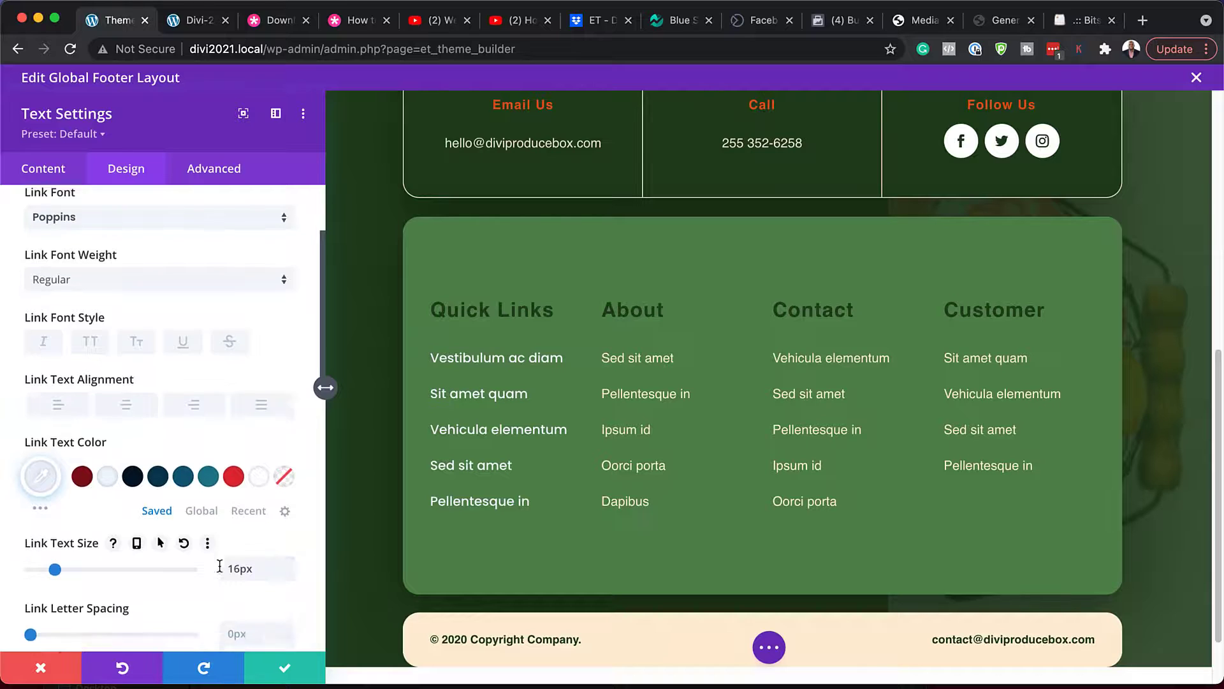
scroll(220, 566, down, 1)
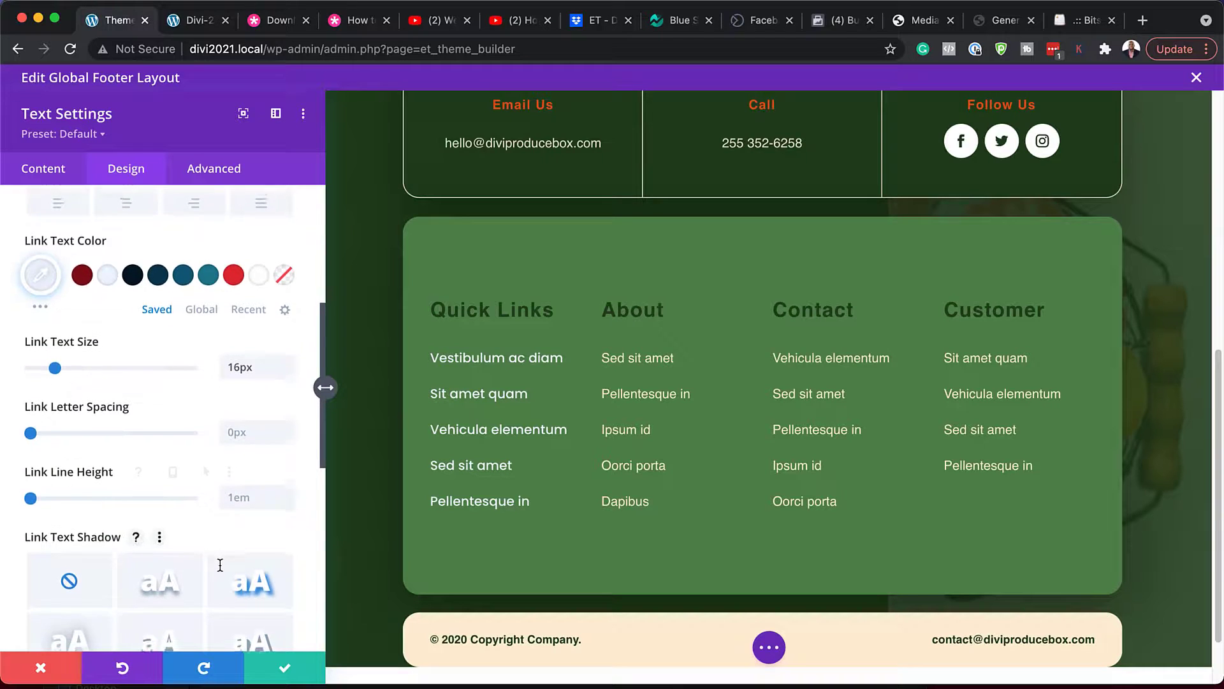
click(287, 481)
scroll(288, 483, down, 6)
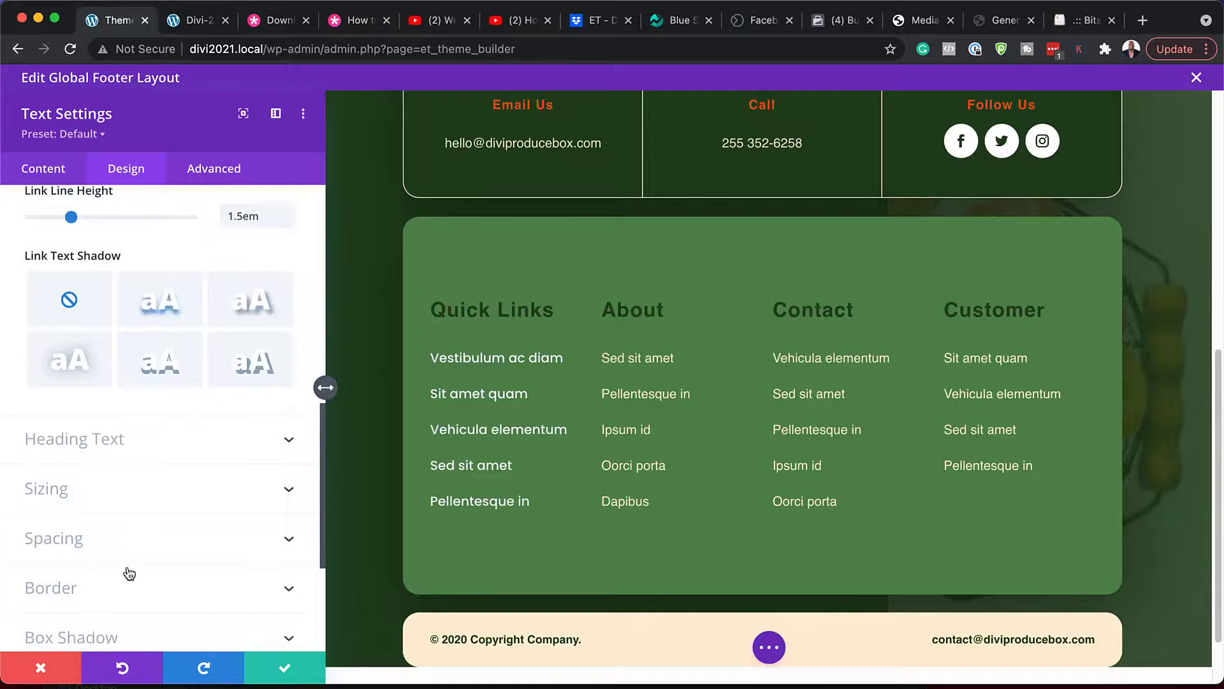
click(41, 667)
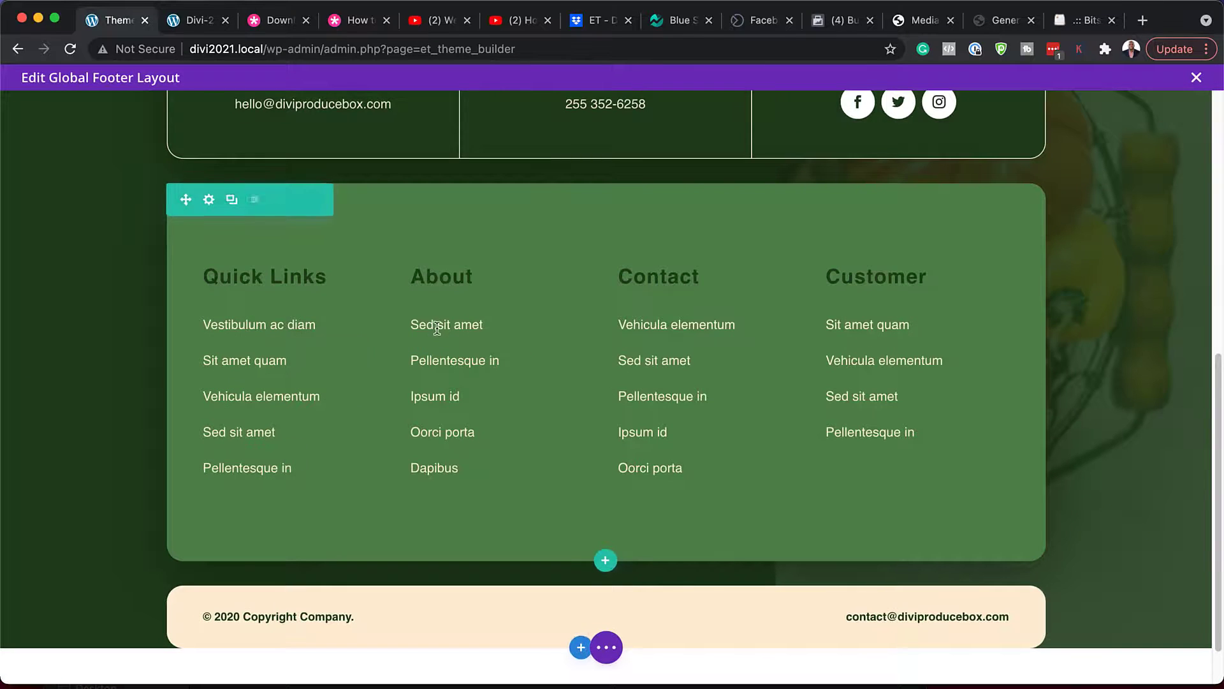
scroll(370, 572, down, 2)
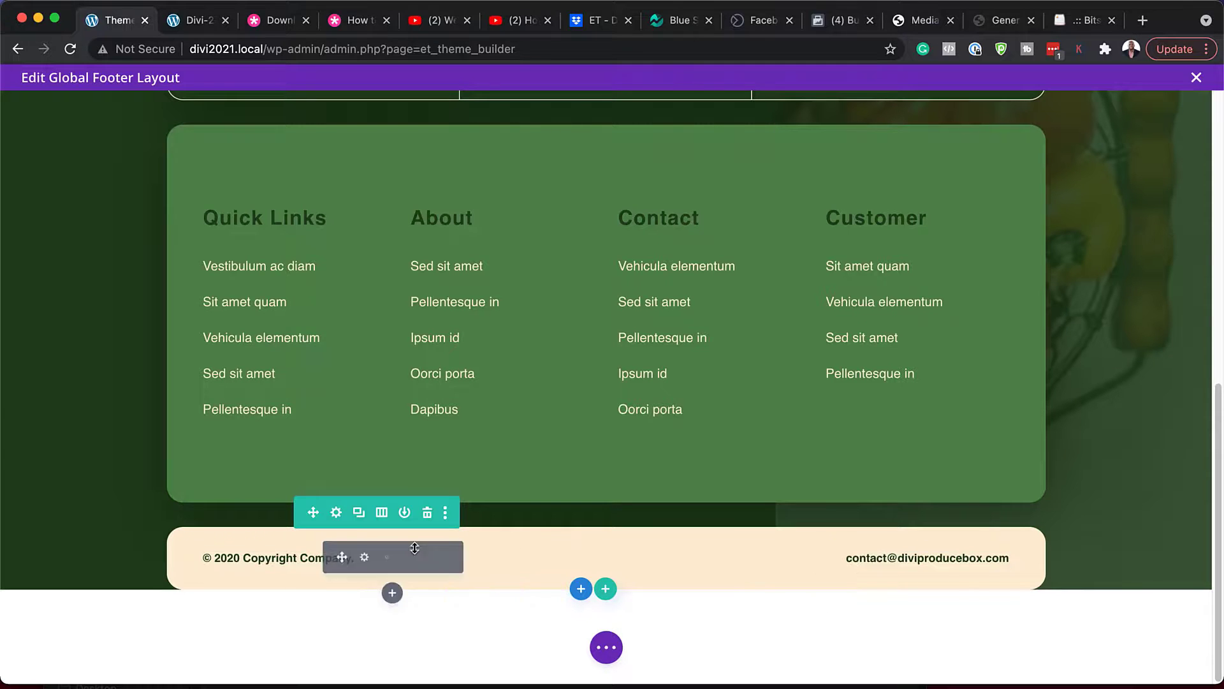
click(363, 558)
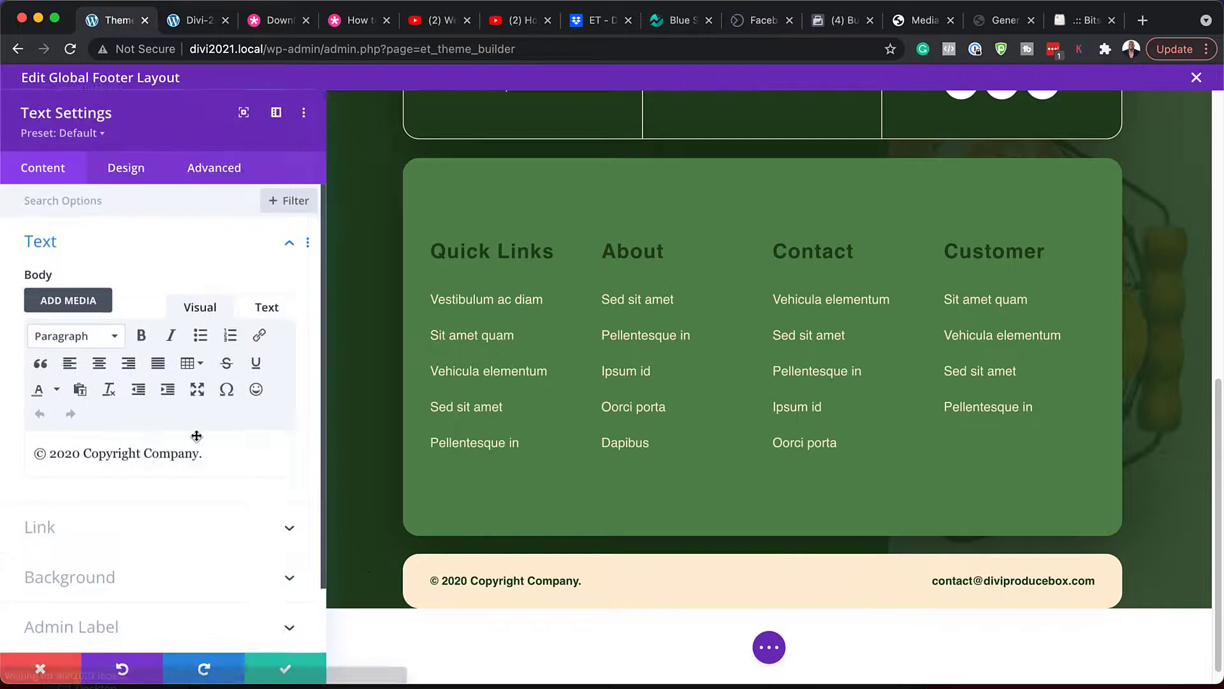
click(125, 169)
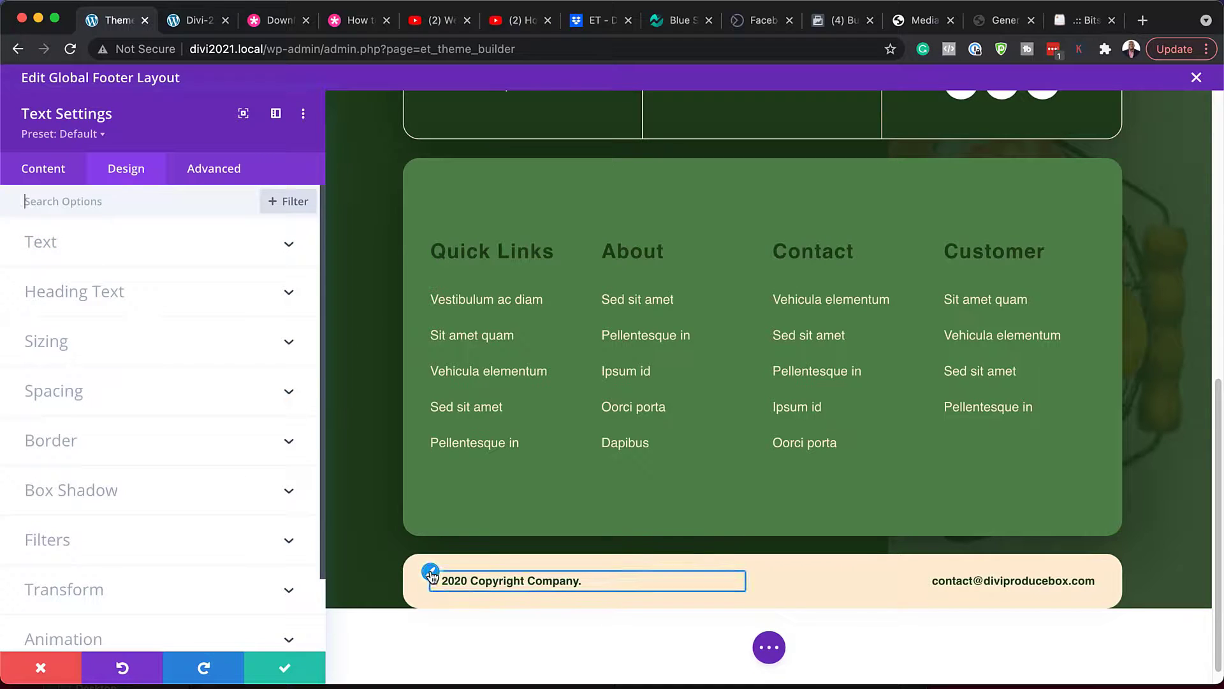
click(40, 243)
click(109, 352)
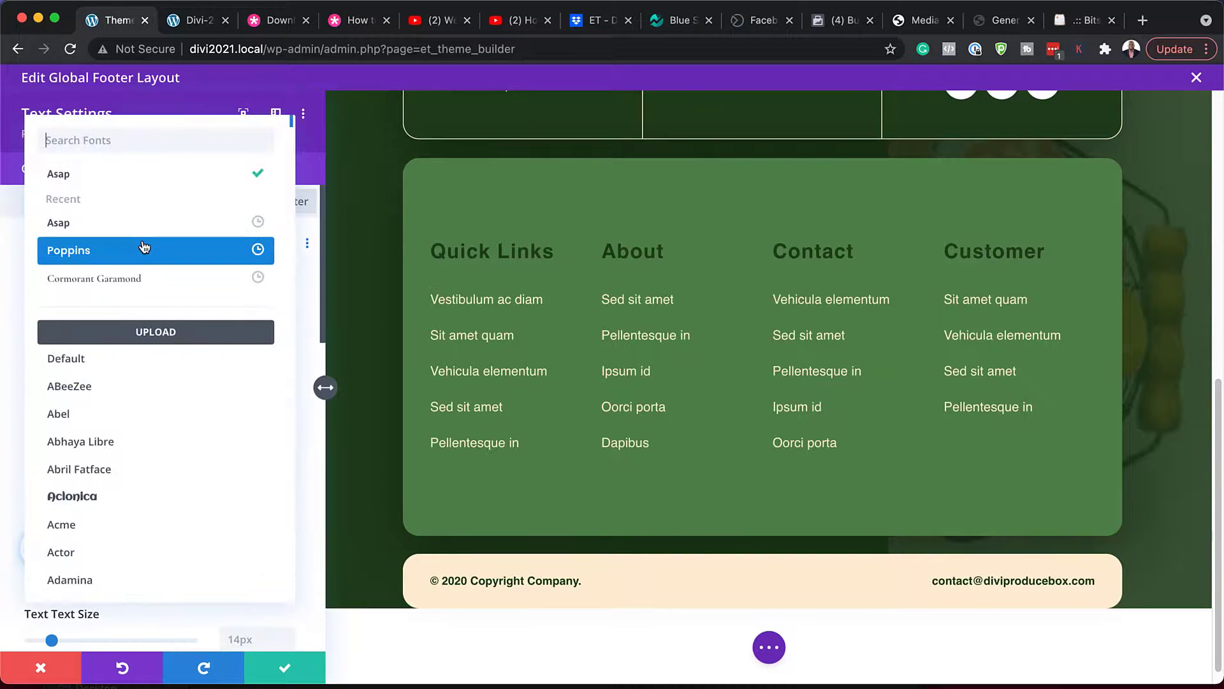
click(144, 250)
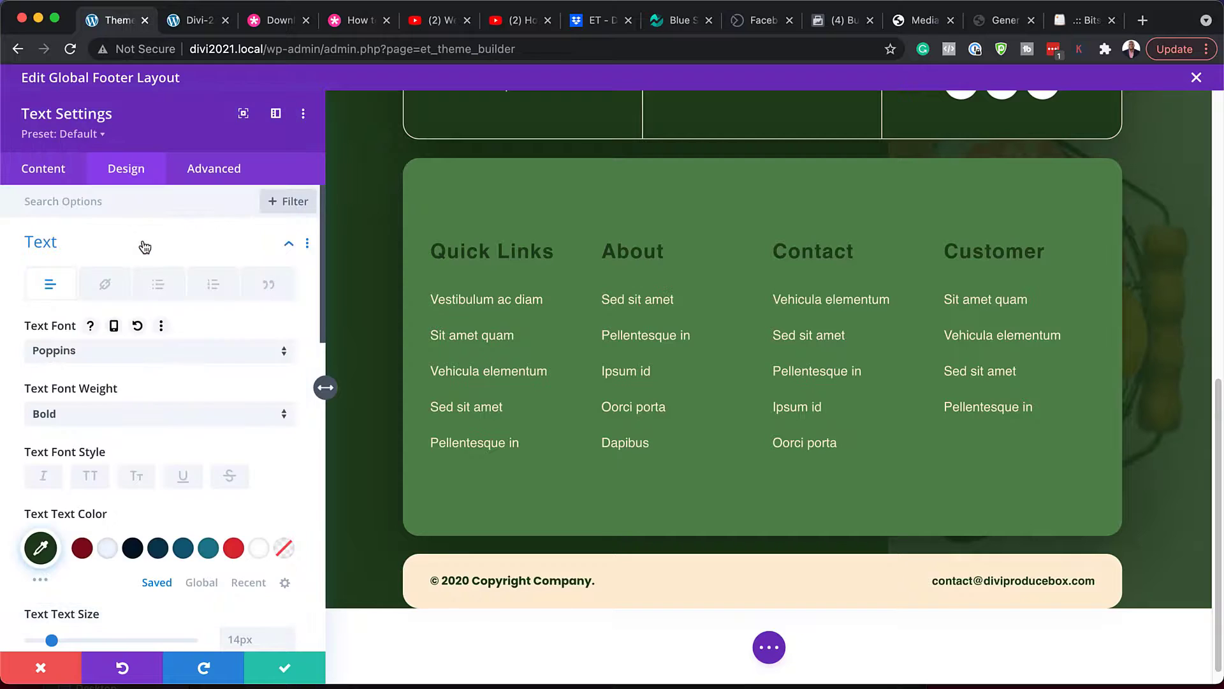
click(235, 549)
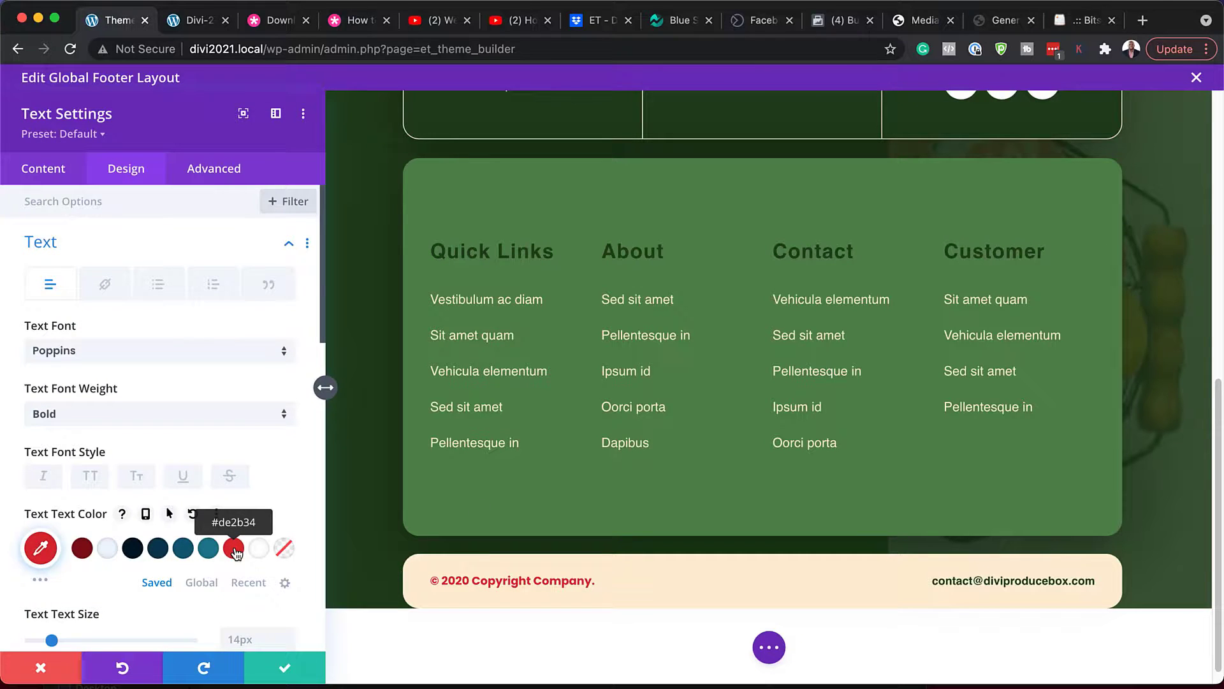
click(41, 667)
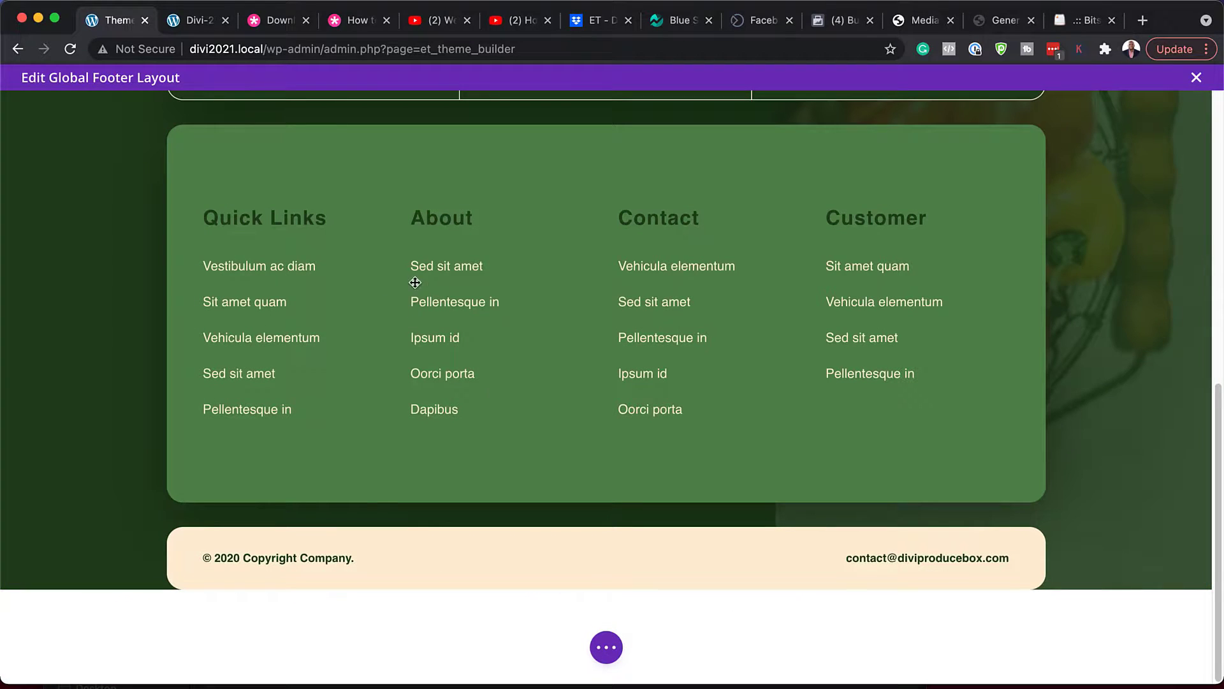
- Exit the footer discarding its edits, save the Theme Builder templates, and reload the live front page
click(1197, 79)
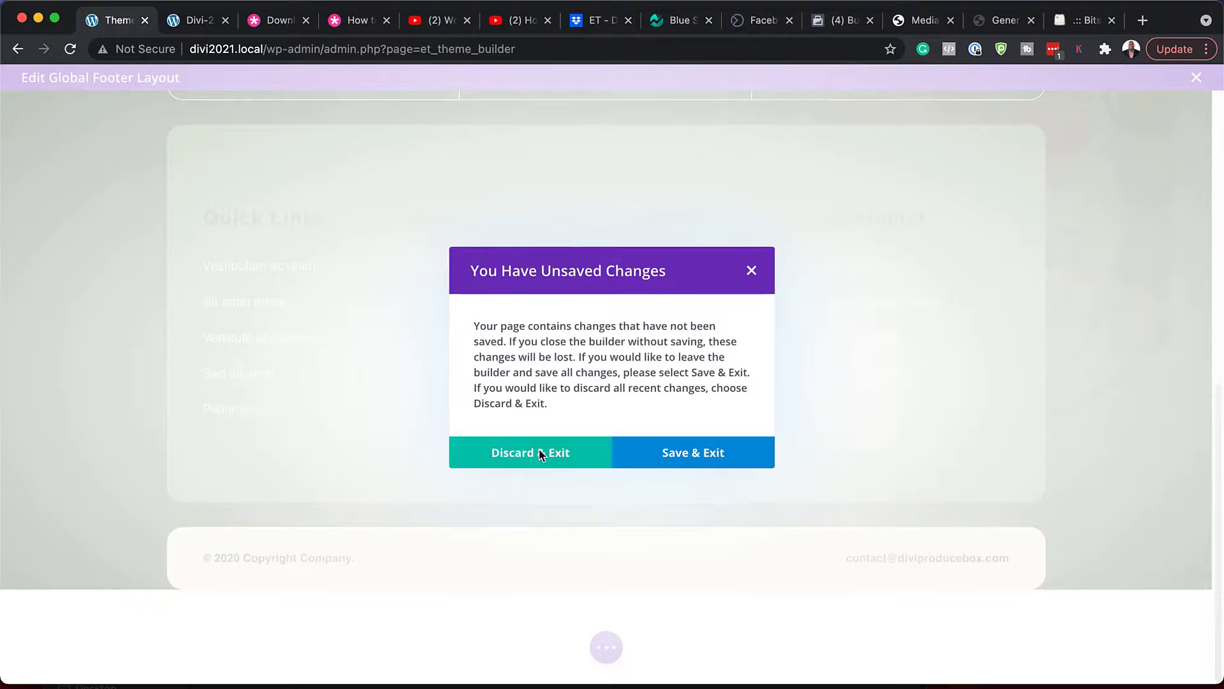
click(538, 454)
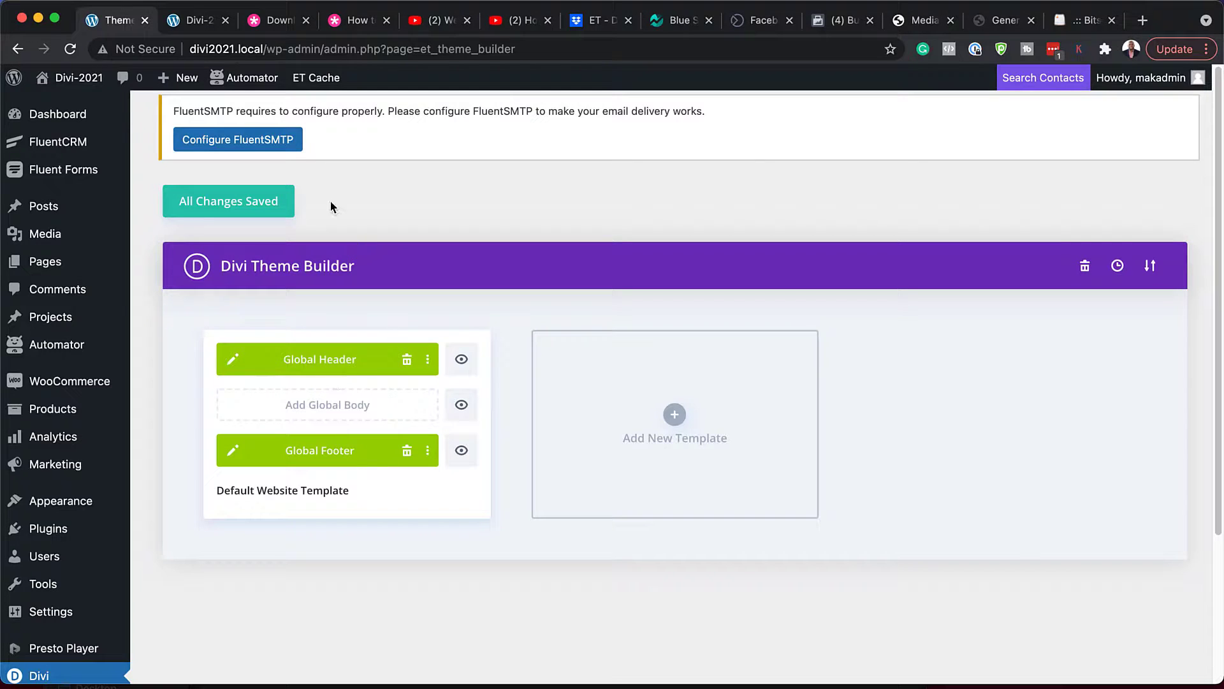
click(261, 205)
click(203, 21)
click(72, 52)
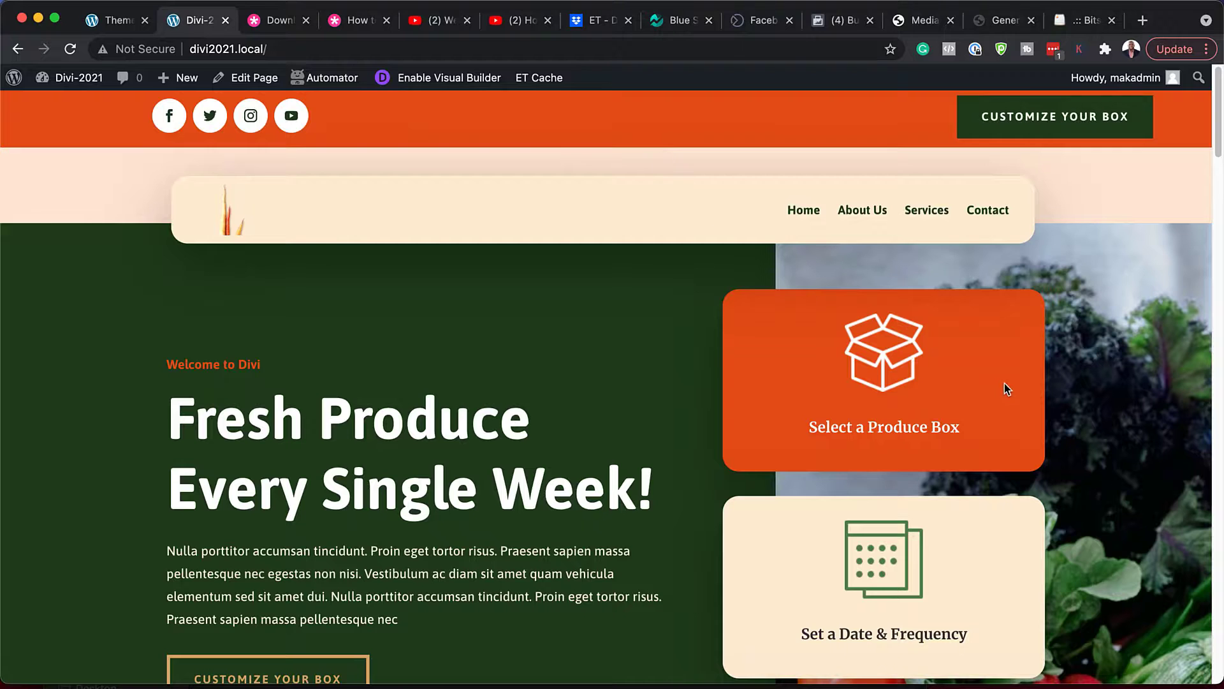
scroll(1069, 431, down, 7)
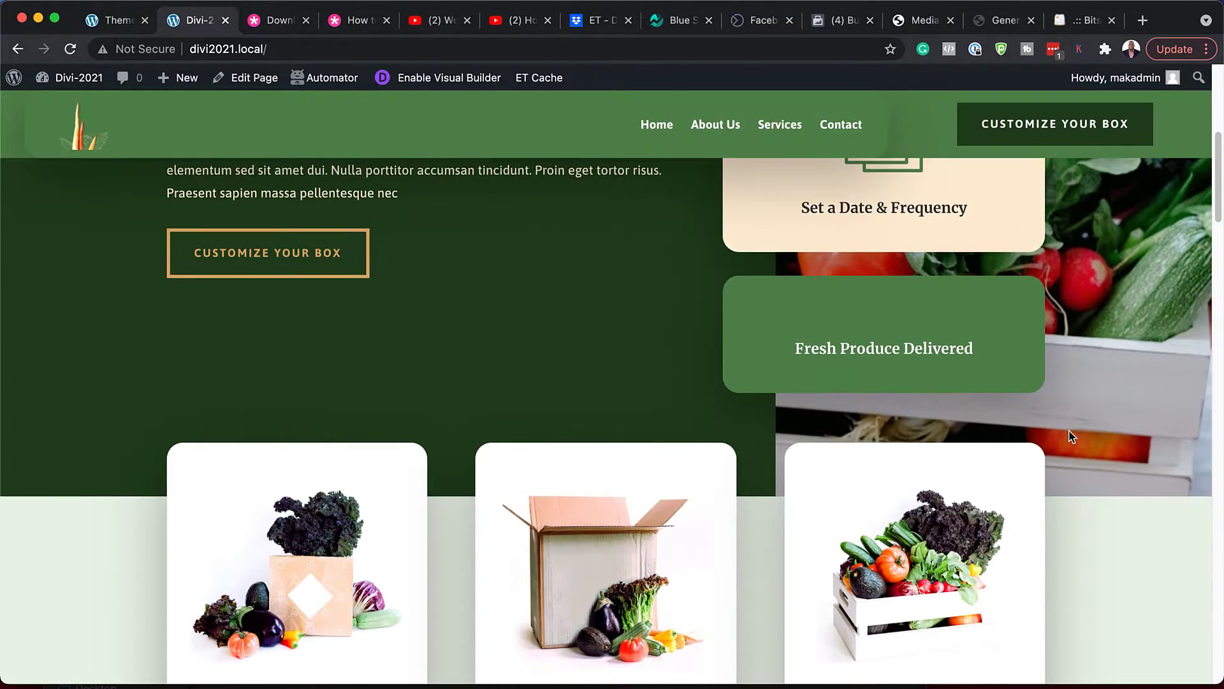
scroll(1071, 437, down, 4)
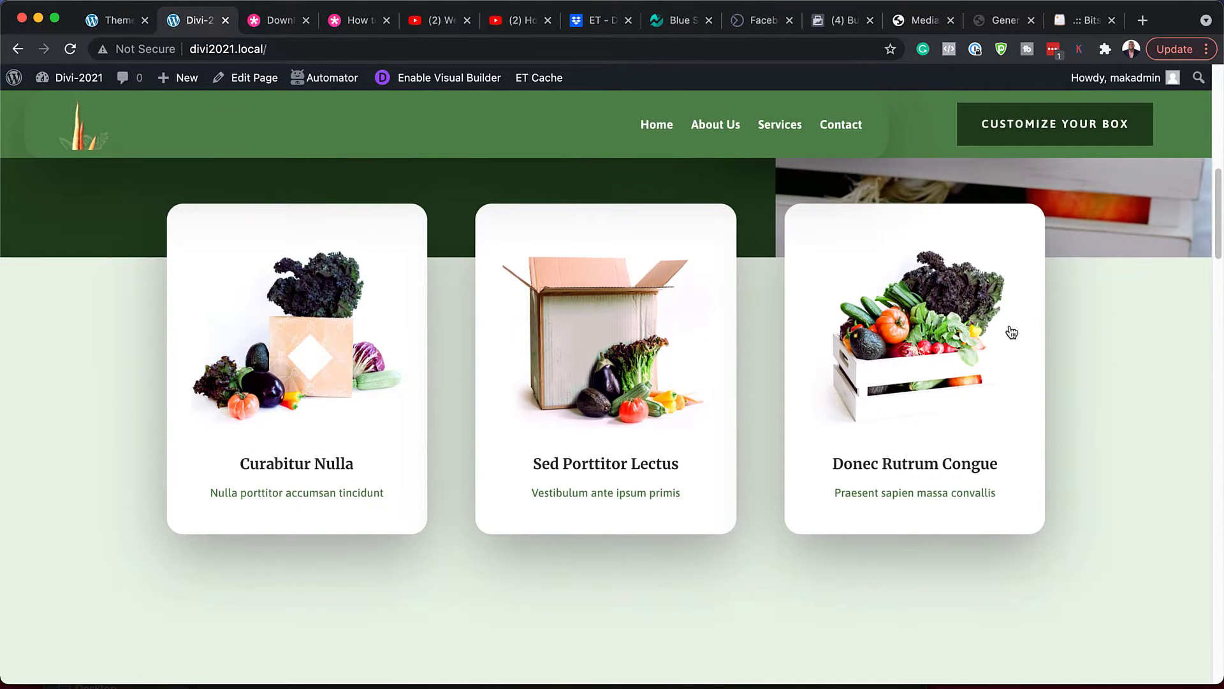
scroll(1151, 488, down, 15)
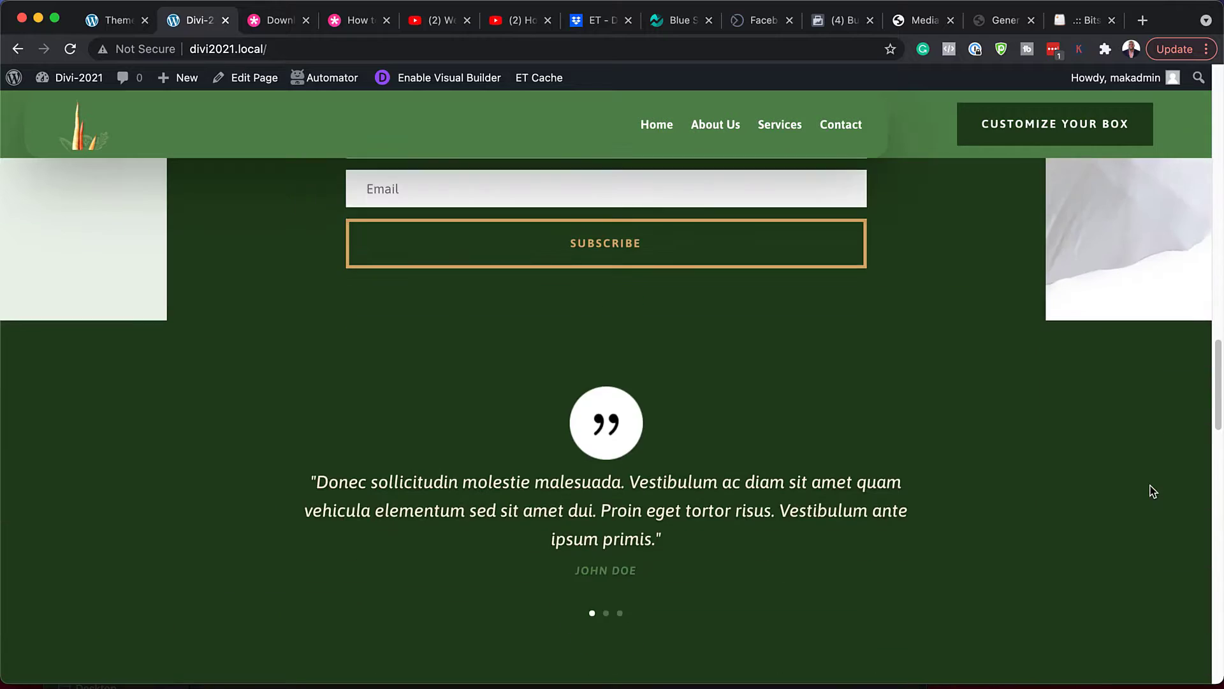
scroll(1151, 487, down, 15)
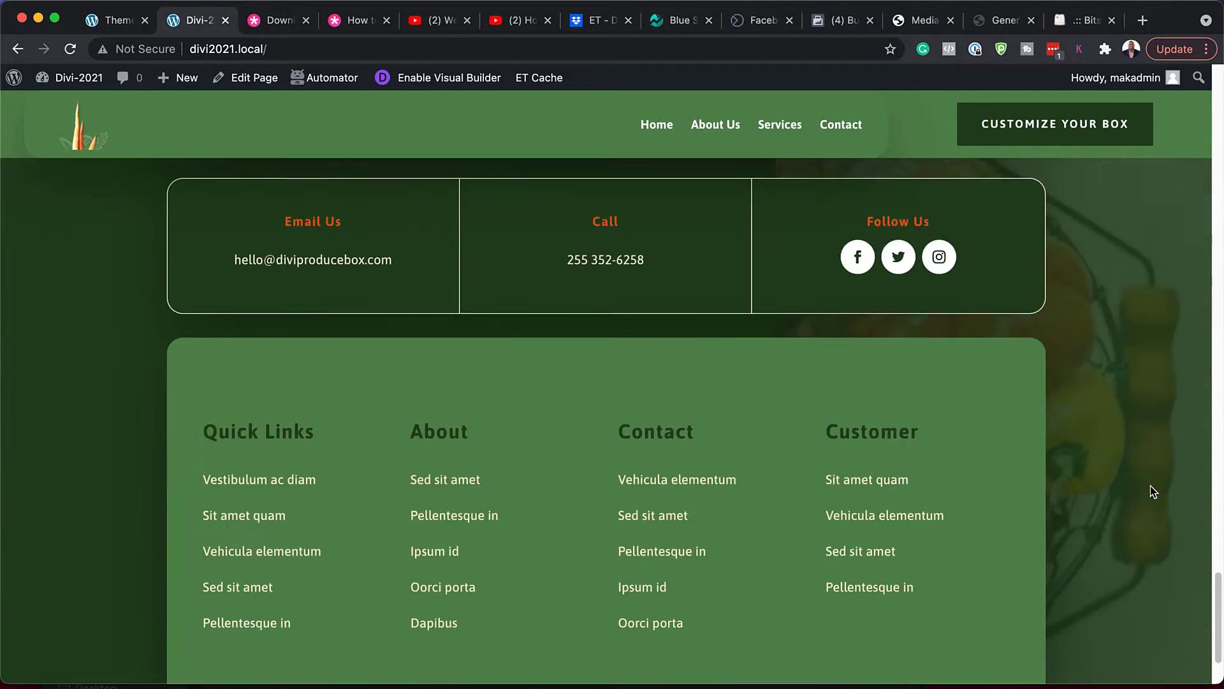
scroll(1150, 491, down, 2)
scroll(1150, 491, up, 20)
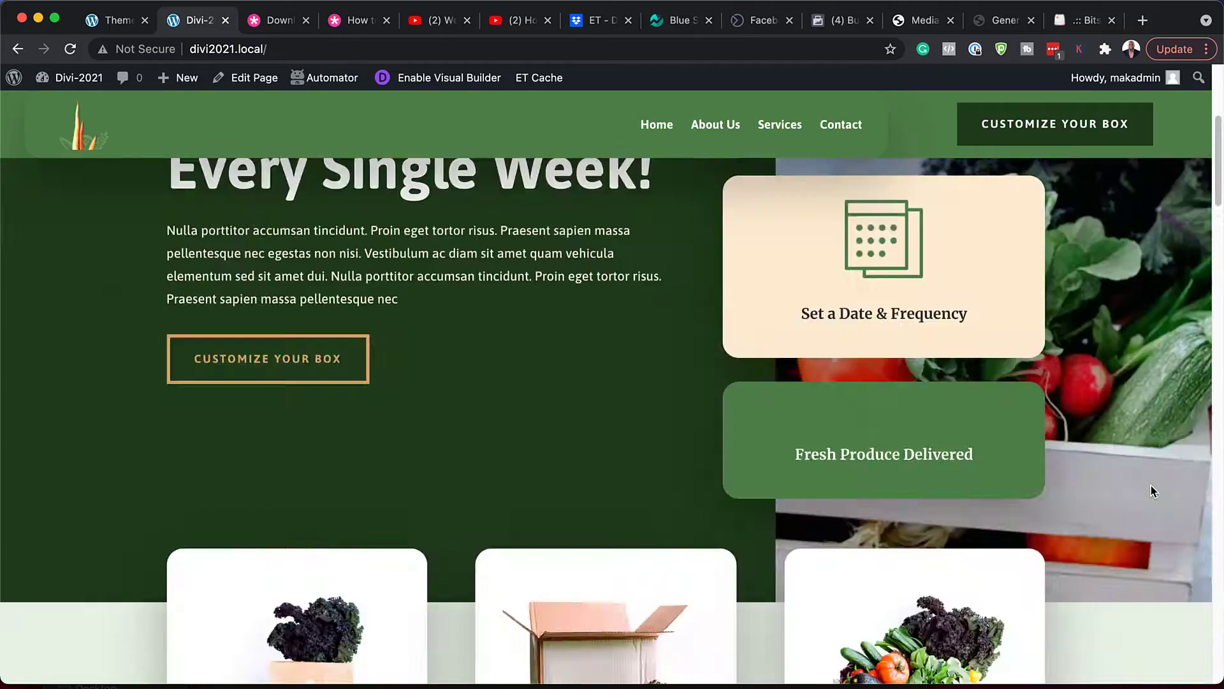
scroll(1150, 484, up, 5)
scroll(1150, 484, down, 7)
scroll(1151, 484, up, 1)
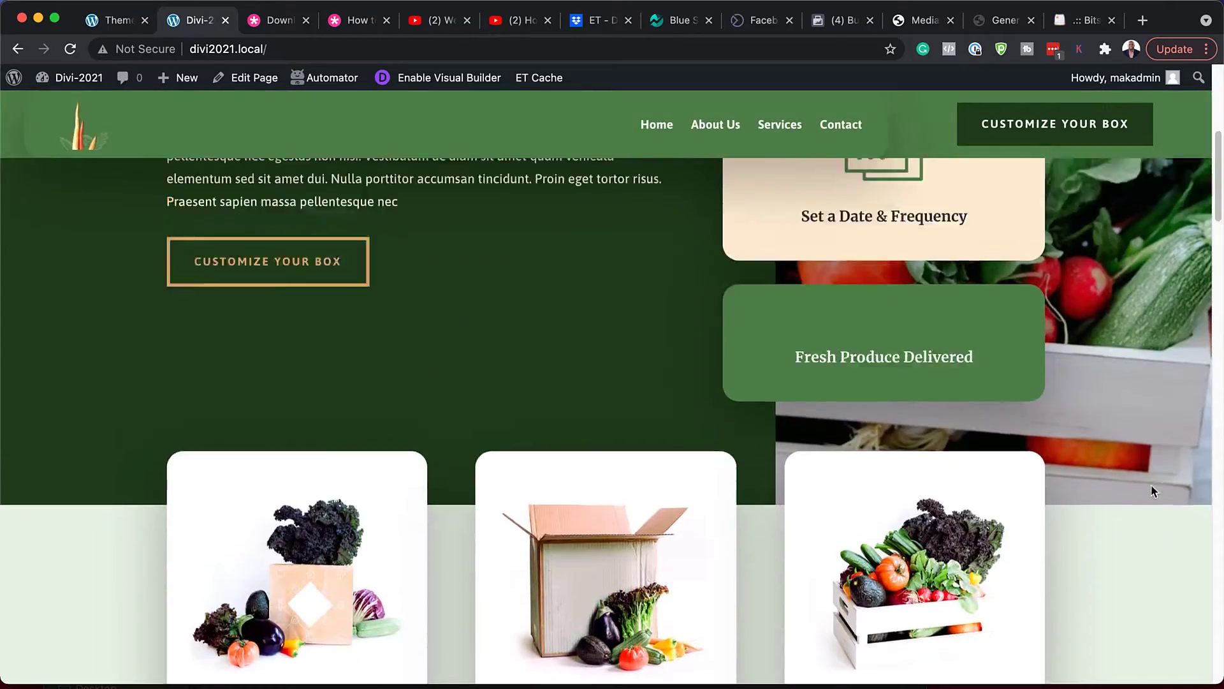
scroll(1150, 484, up, 6)
scroll(1151, 484, down, 8)
scroll(1150, 484, up, 8)
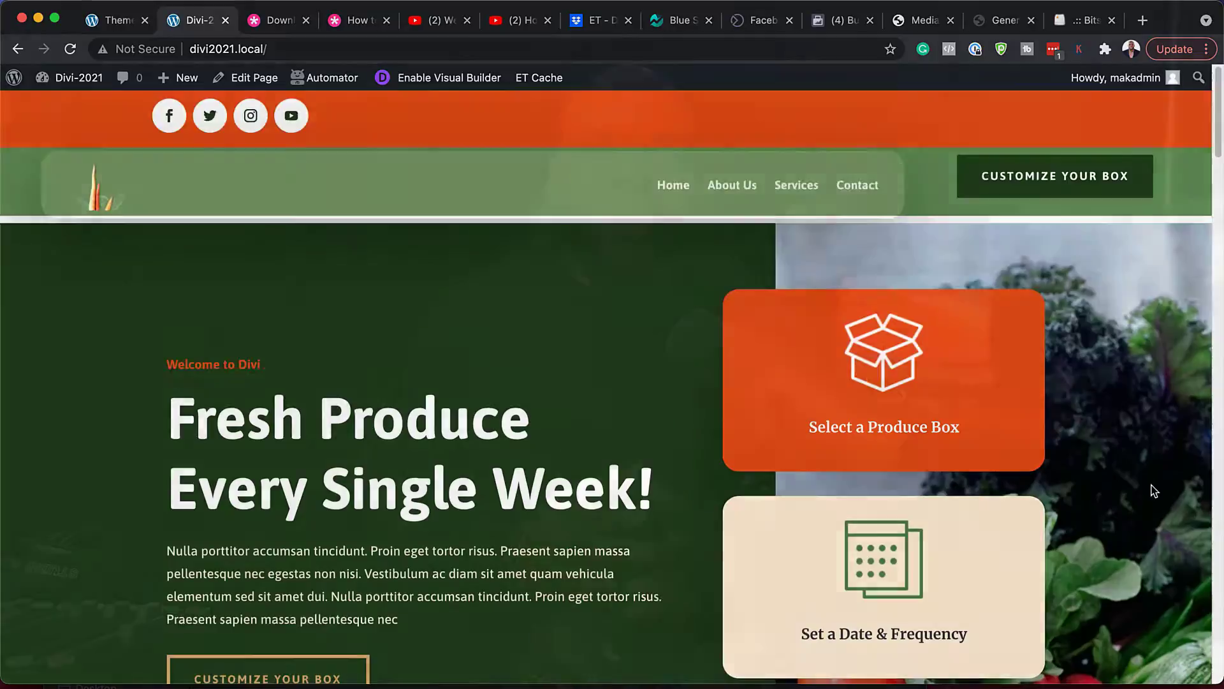